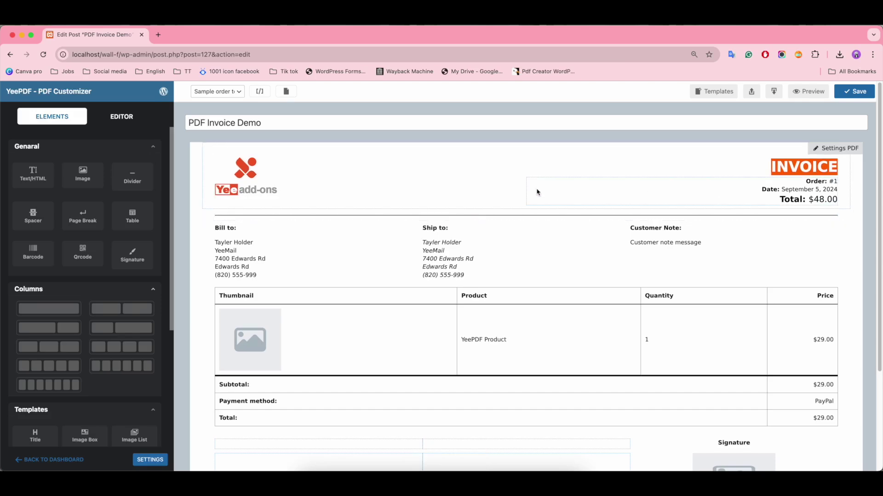
Select the logo and order text blocks, then save the invoice template
click(246, 175)
click(644, 187)
scroll(672, 269, down, 5)
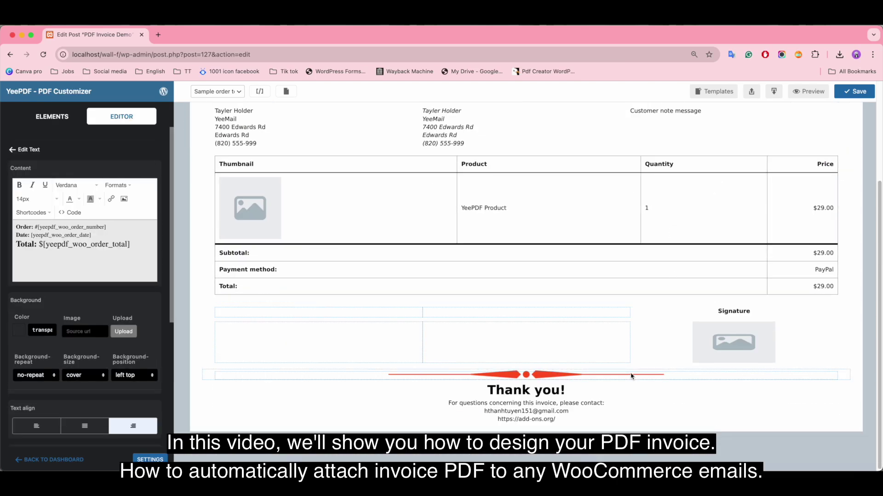
scroll(875, 128, up, 5)
click(853, 91)
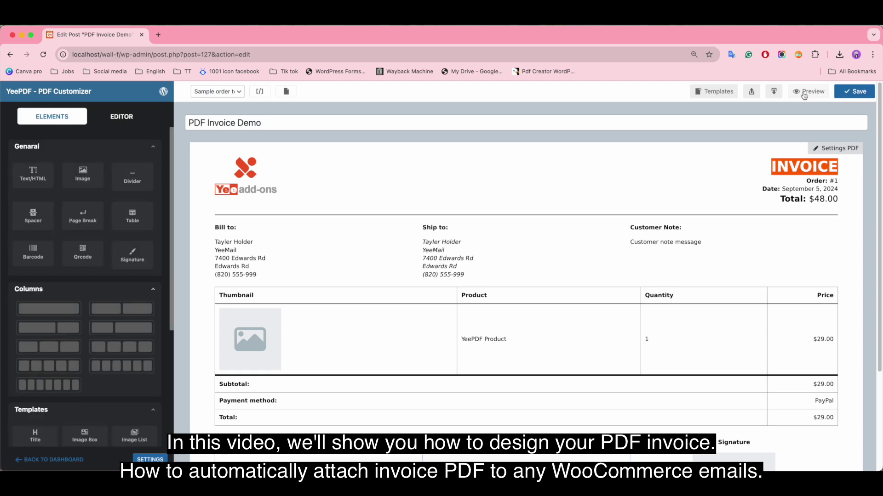
Preview the invoice as a PDF and zoom the viewer out to 80%
click(808, 91)
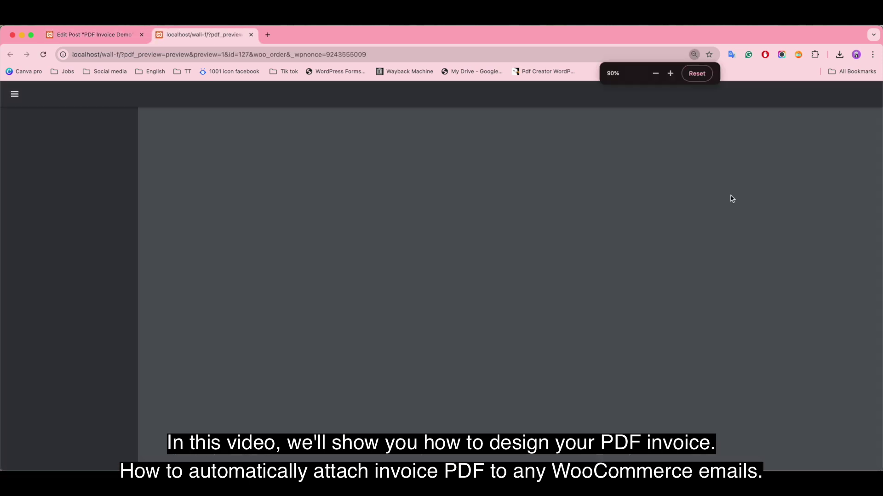
scroll(741, 183, down, 3)
scroll(740, 180, up, 3)
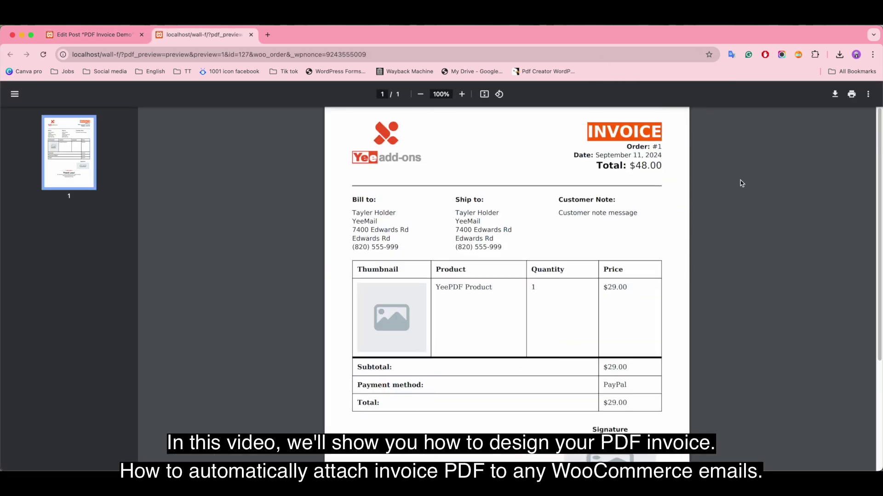
key(ctrl+minus)
key(ctrl+minus)
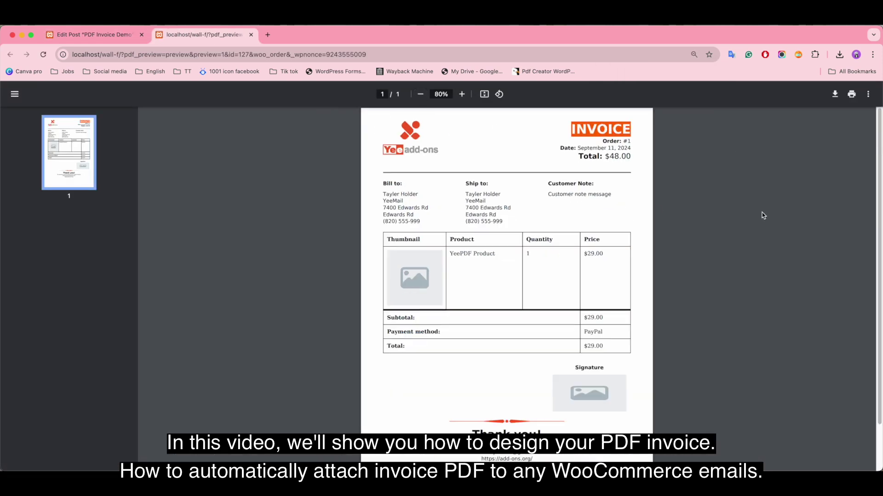
scroll(762, 213, down, 3)
scroll(762, 213, up, 3)
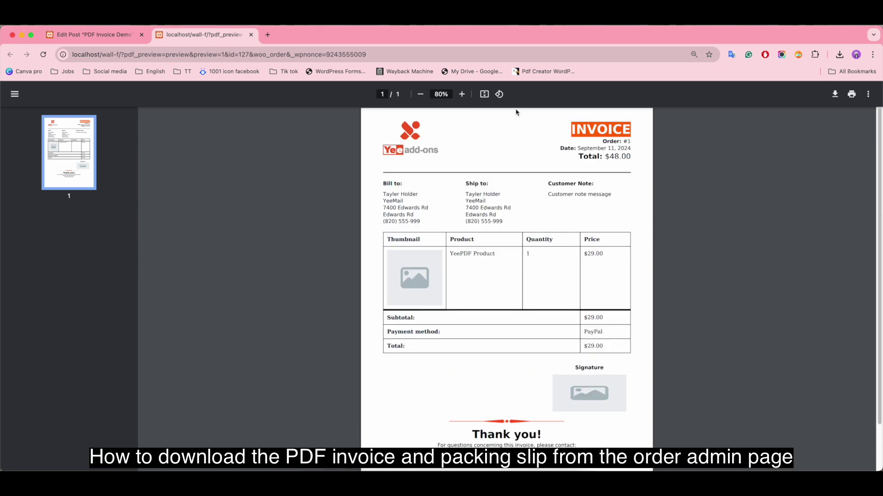
Return to the Edit Post tab and scroll through the invoice template canvas
click(92, 35)
scroll(602, 259, down, 3)
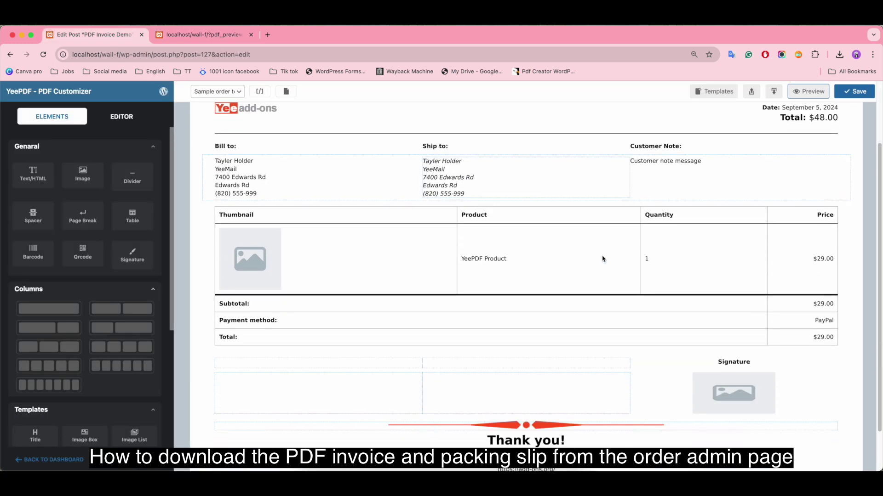
scroll(602, 257, down, 2)
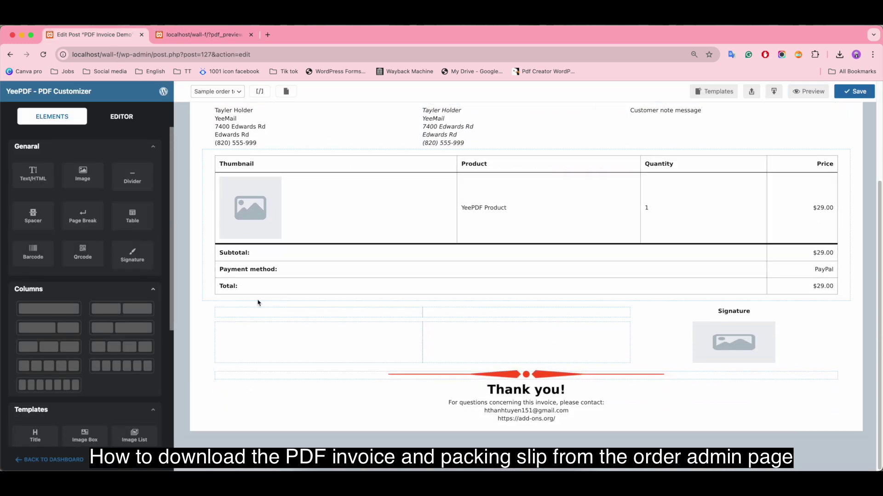
scroll(118, 331, down, 3)
scroll(119, 331, down, 1)
scroll(119, 332, down, 1)
scroll(118, 331, down, 2)
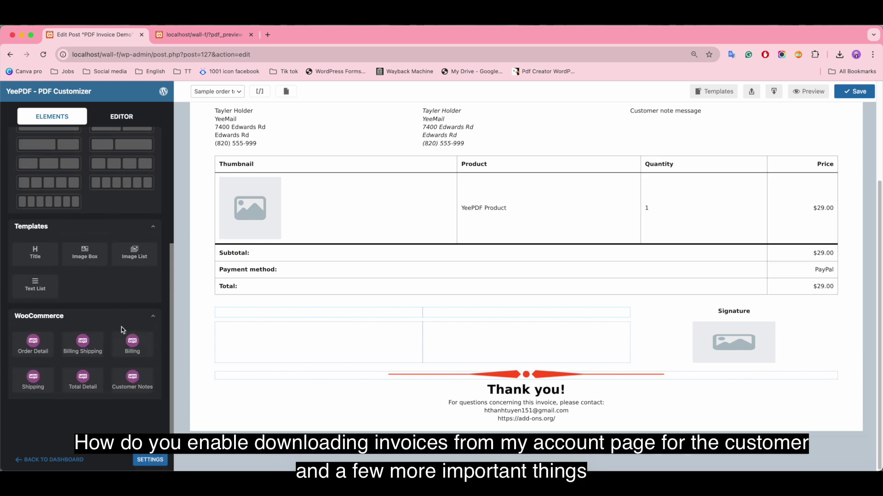
scroll(126, 321, up, 4)
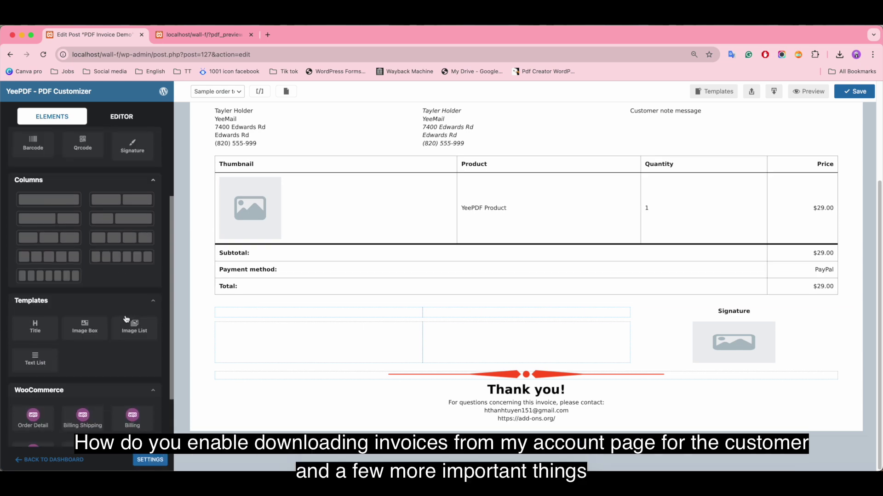
scroll(125, 322, up, 3)
scroll(401, 262, up, 3)
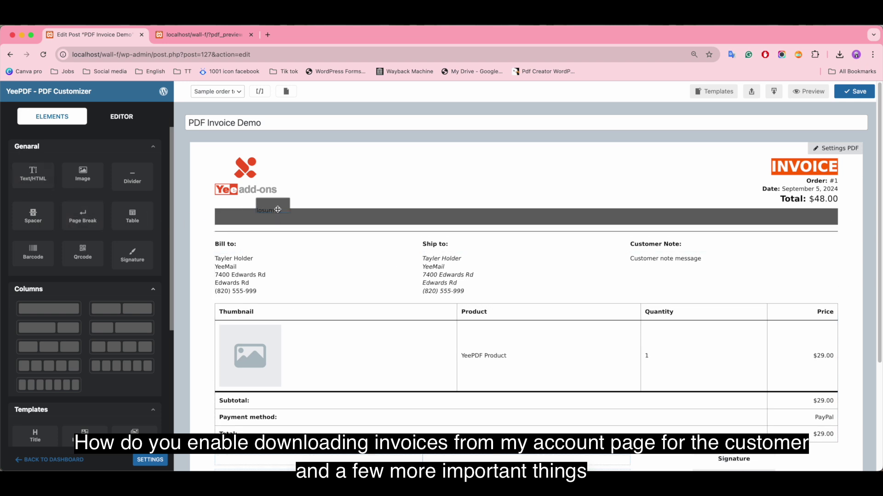
Place Text/HTML, Image, Barcode and Table elements on the canvas above the divider
drag(33, 174, 230, 214)
drag(83, 175, 273, 231)
drag(33, 252, 247, 242)
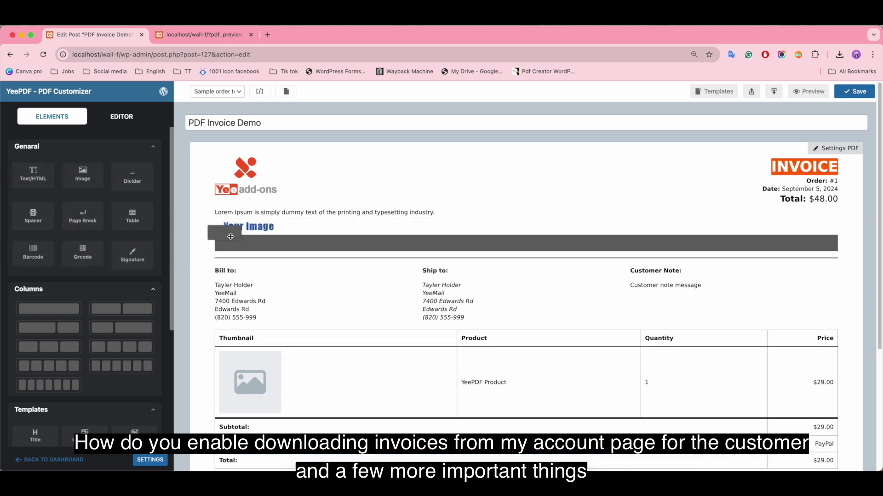
drag(132, 216, 274, 261)
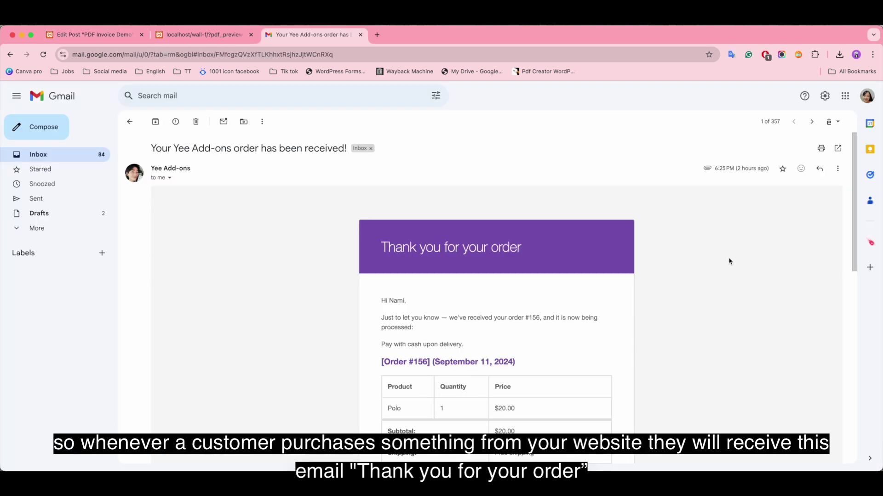
Scroll the order email down to its 156-invoice.pdf attachment and open it
scroll(726, 267, down, 1)
scroll(726, 267, down, 1)
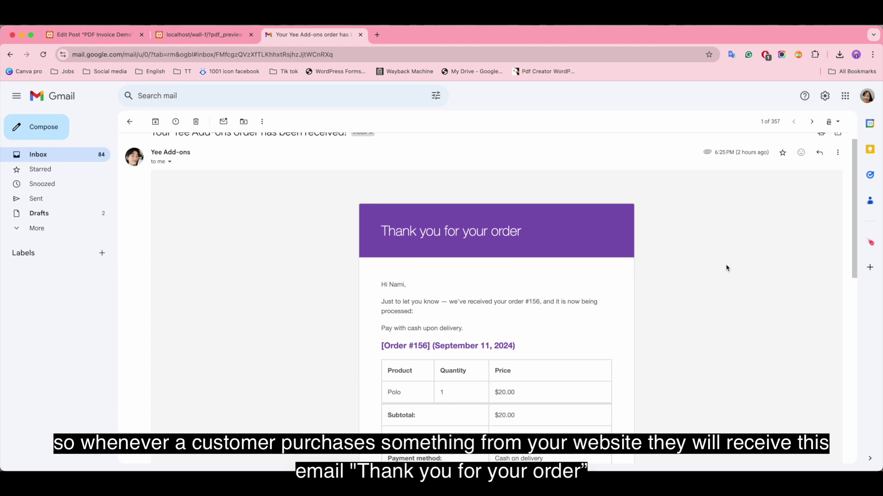
scroll(726, 268, down, 1)
scroll(725, 268, down, 1)
scroll(726, 268, down, 1)
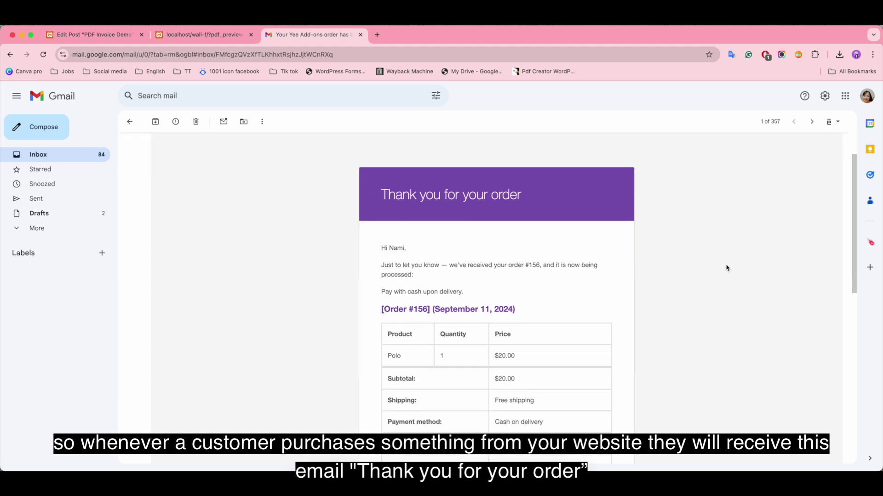
scroll(726, 269, down, 5)
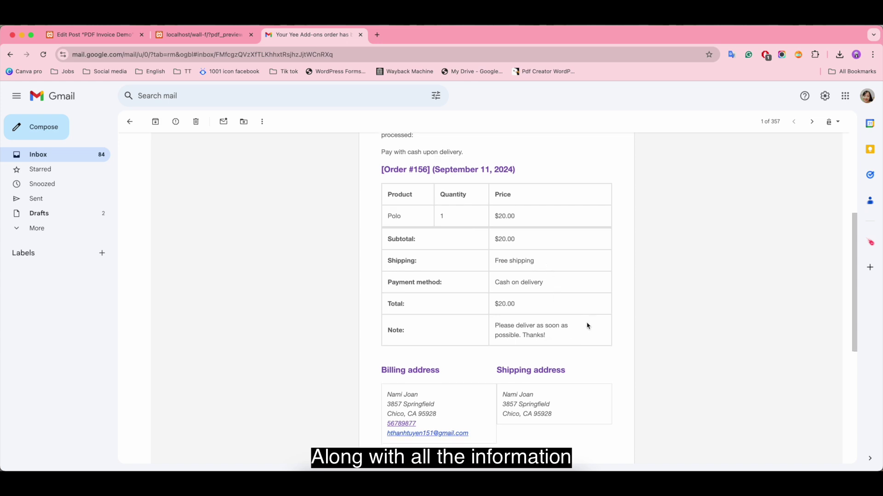
scroll(587, 327, down, 2)
scroll(587, 327, down, 7)
scroll(529, 359, down, 1)
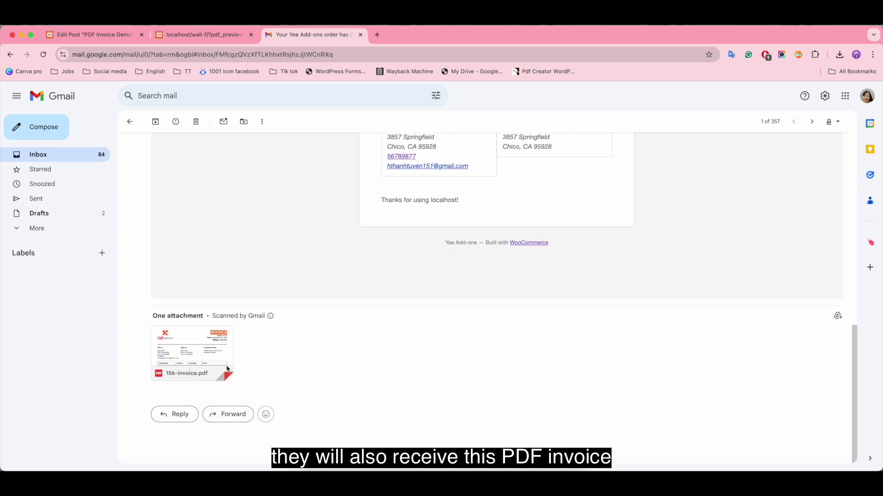
click(208, 341)
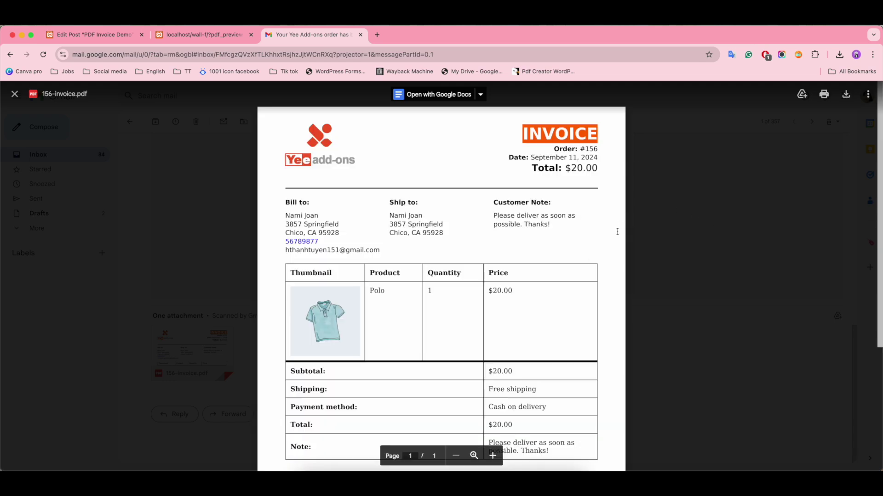
scroll(617, 232, down, 3)
scroll(617, 231, down, 2)
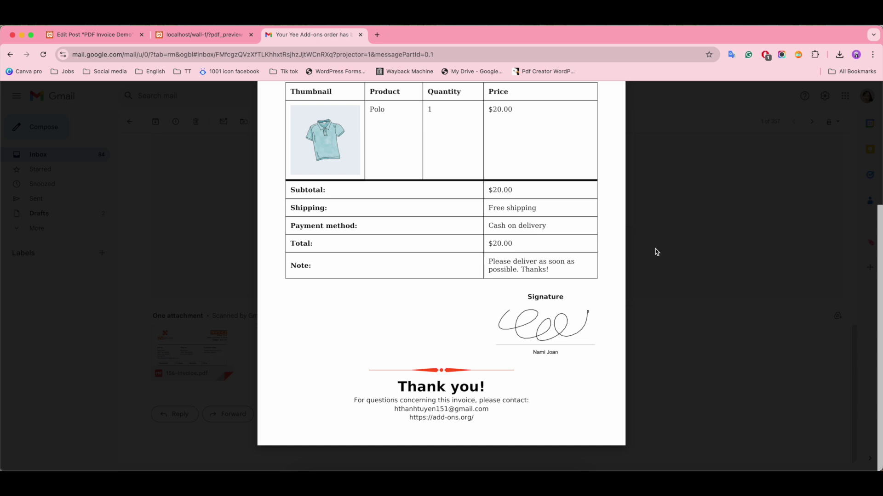
scroll(656, 252, up, 2)
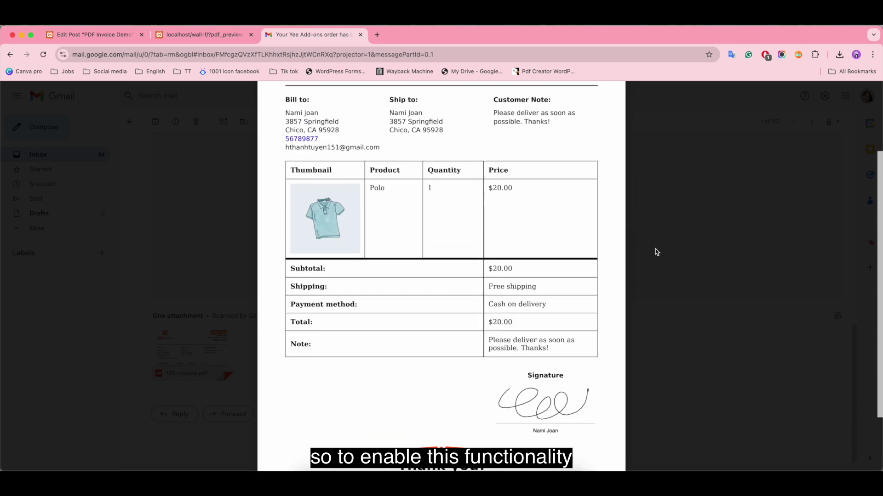
scroll(657, 252, up, 2)
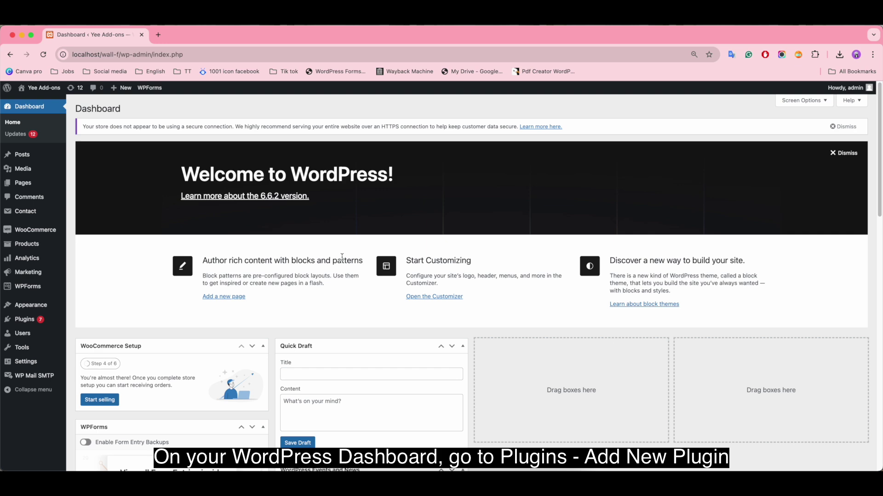
mouse_move(25, 319)
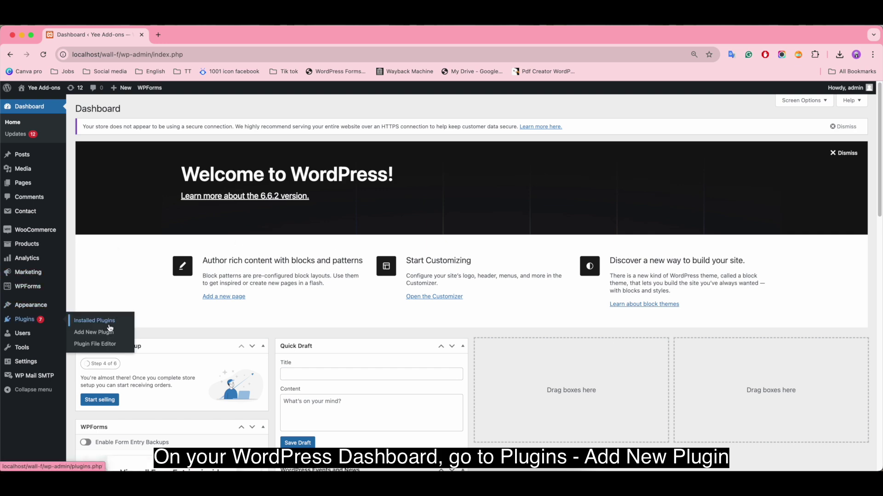
Search new plugins for 'woocommerce pdf add-ons.org' and install the PDF Invoices plugin
click(104, 334)
text(woocommerce pdf)
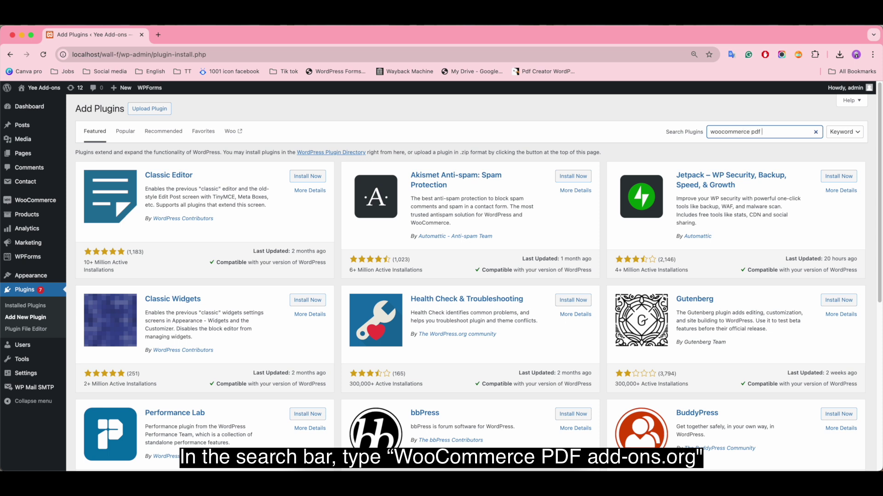
text(a)
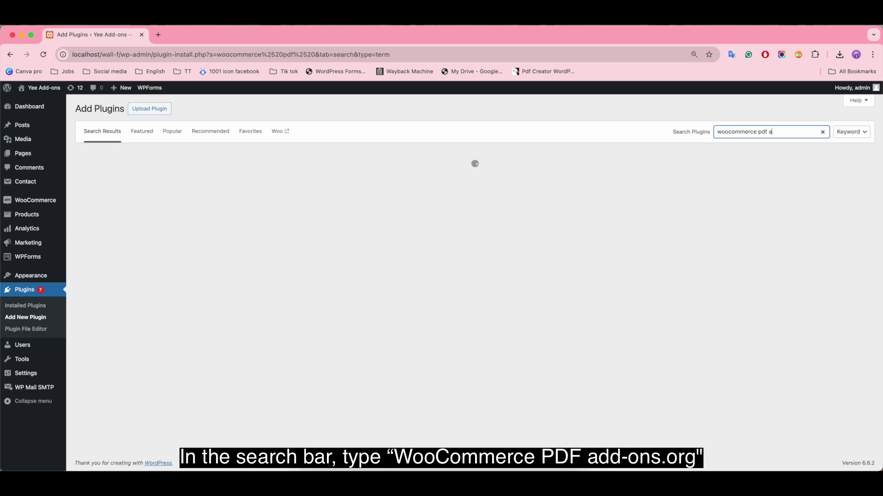
text(g)
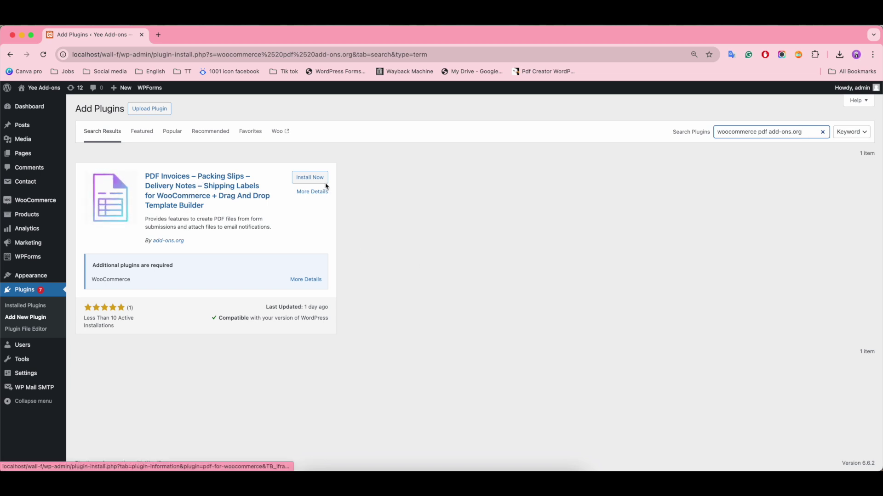
click(314, 181)
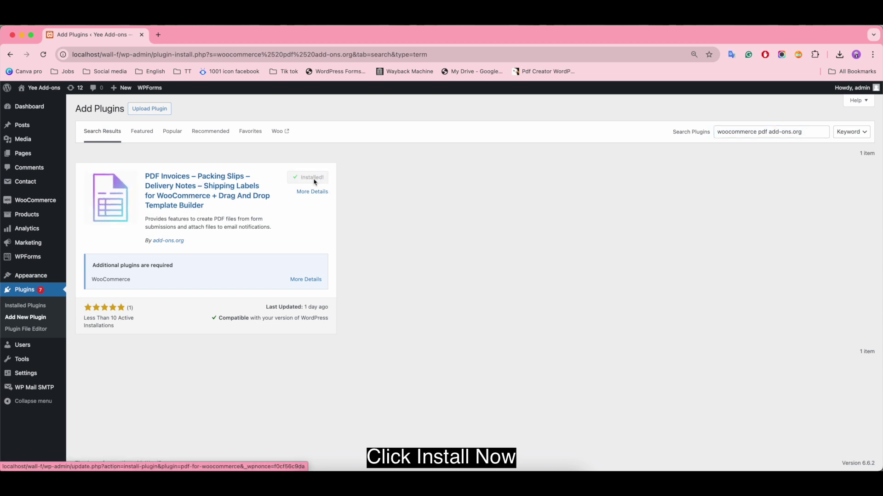
Activate the newly installed PDF Invoices plugin
click(314, 182)
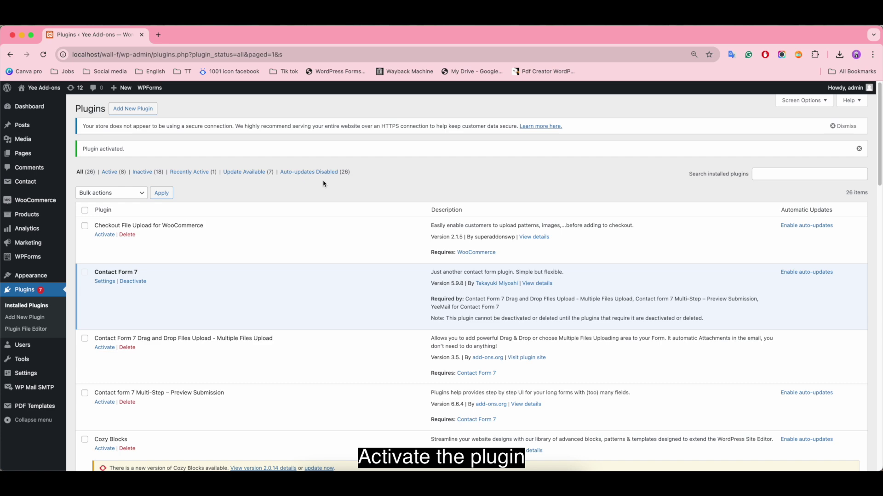
scroll(310, 336, down, 10)
scroll(310, 336, down, 15)
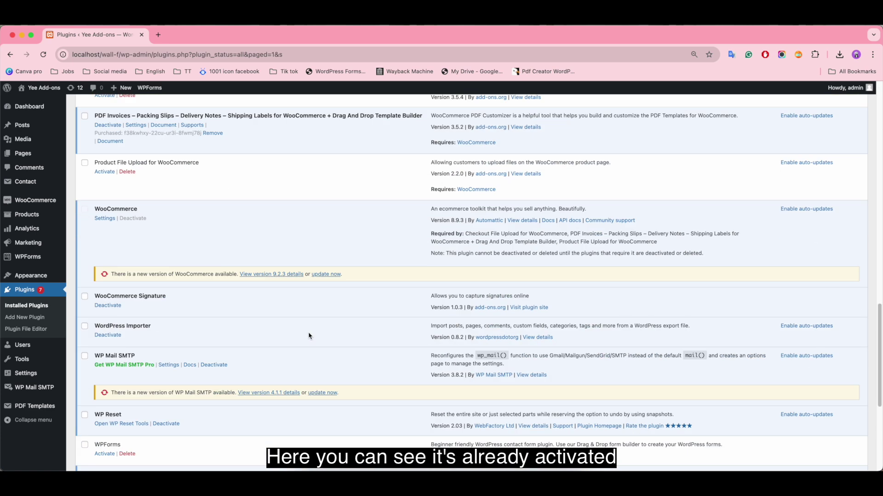
scroll(311, 313, up, 1)
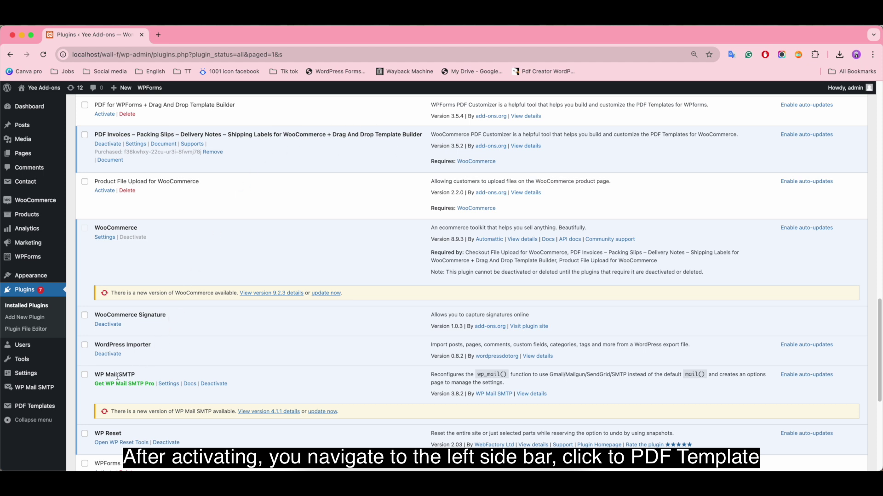
Open the PDF Templates list in a new tab and switch to it
right_click(78, 407)
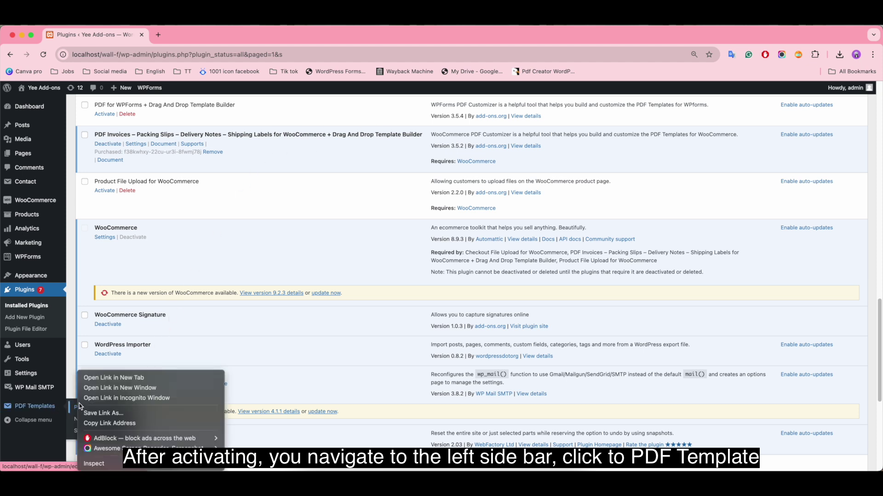
click(113, 378)
click(185, 36)
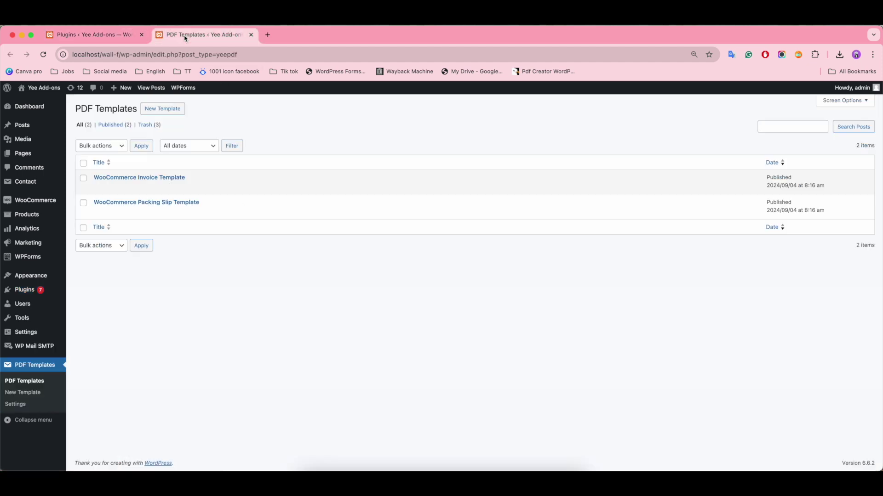
mouse_move(140, 182)
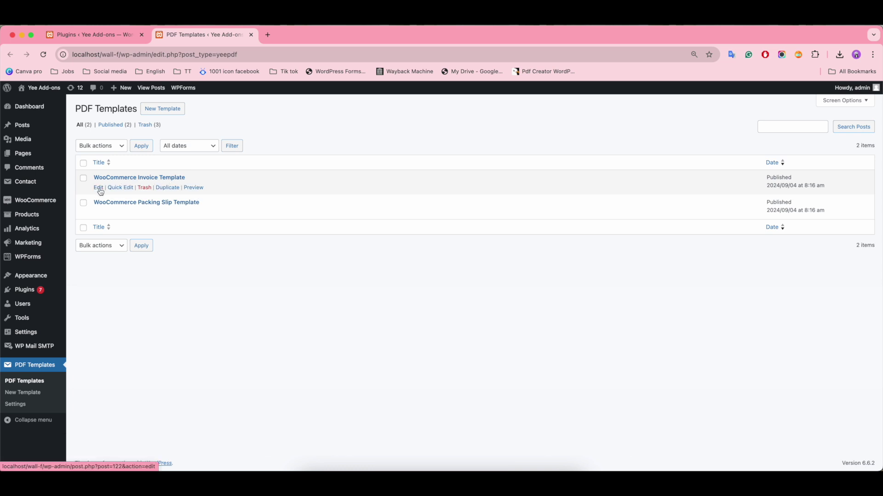
Look at the WooCommerce Invoice template, go back to PDF Templates, and create a New Template
click(99, 187)
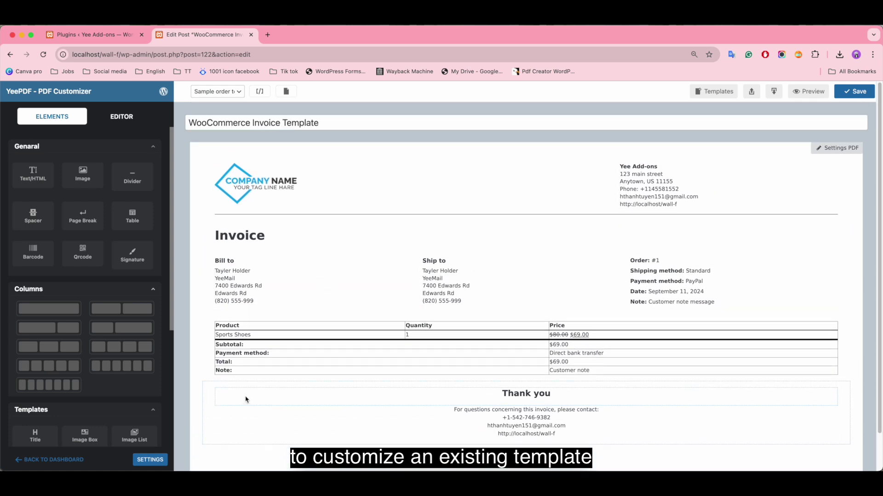
click(9, 55)
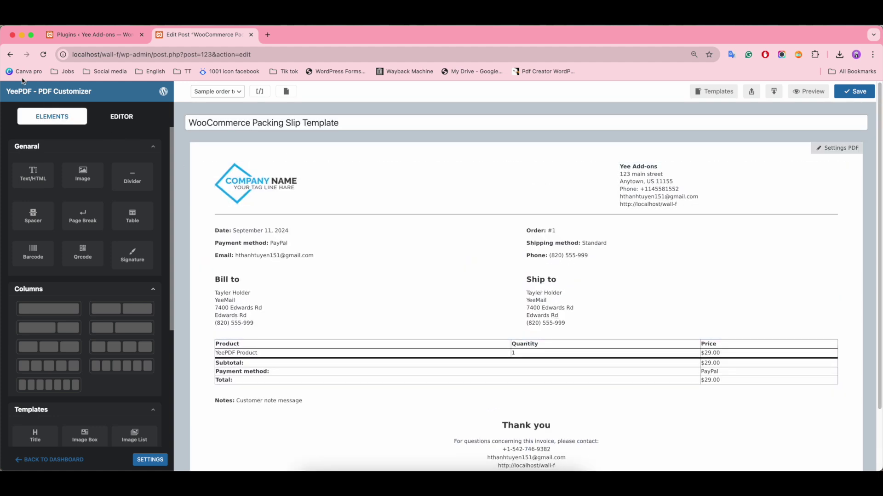
click(10, 55)
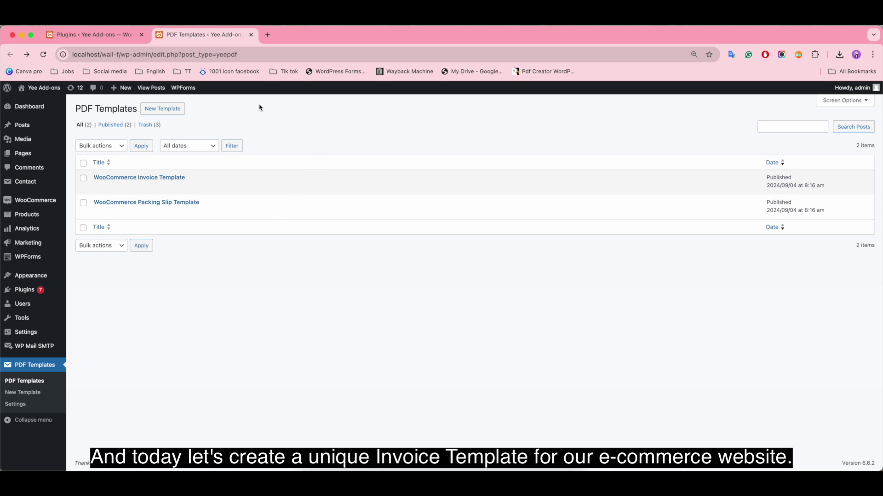
click(167, 109)
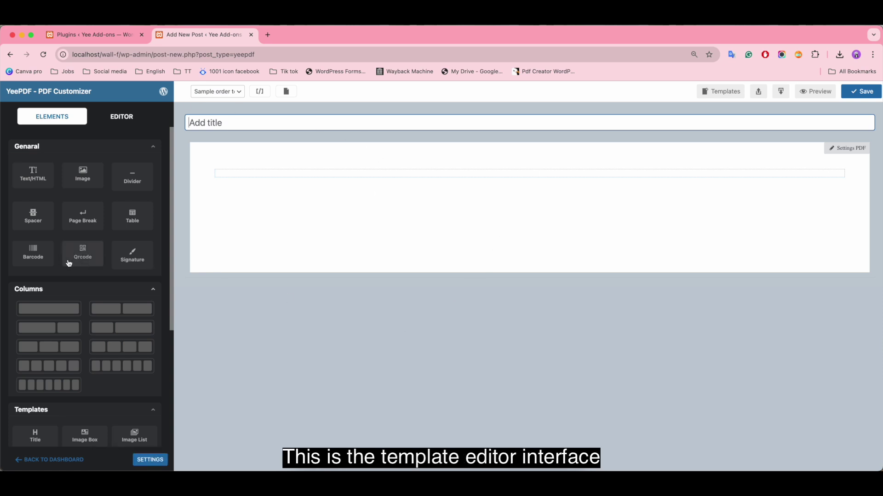
Choose order #156 as the template's sample order
scroll(72, 258, down, 5)
scroll(95, 317, up, 3)
scroll(95, 316, up, 3)
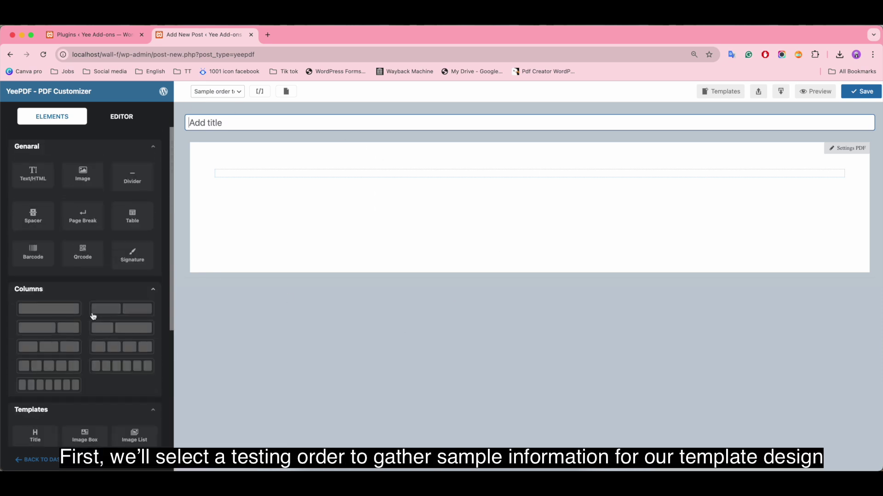
click(220, 92)
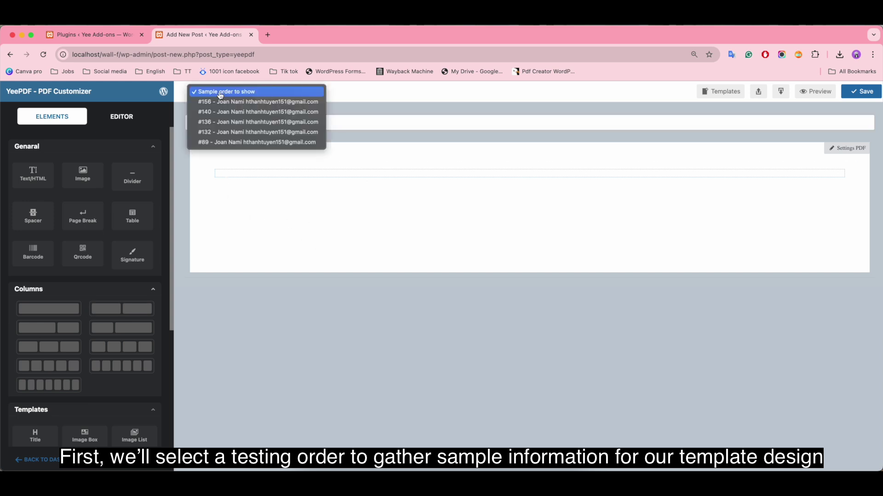
click(259, 102)
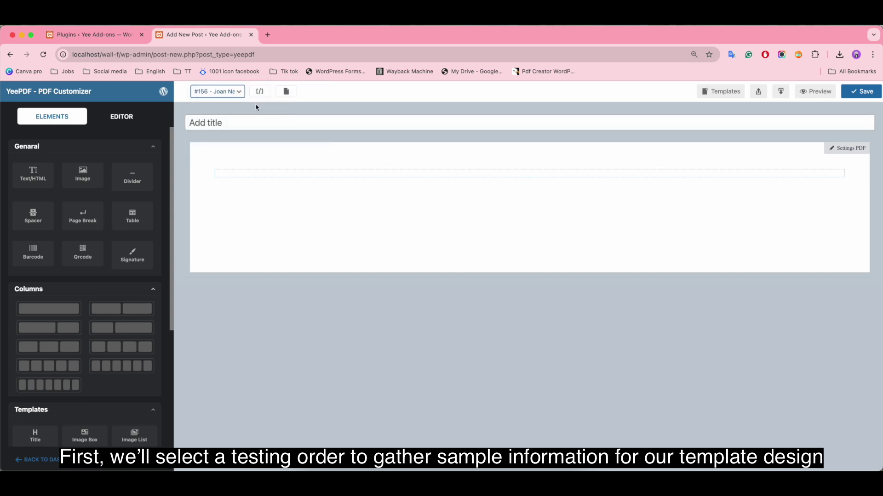
Title the template 'Invoice PDF Demo' and let the draft autosave
click(225, 120)
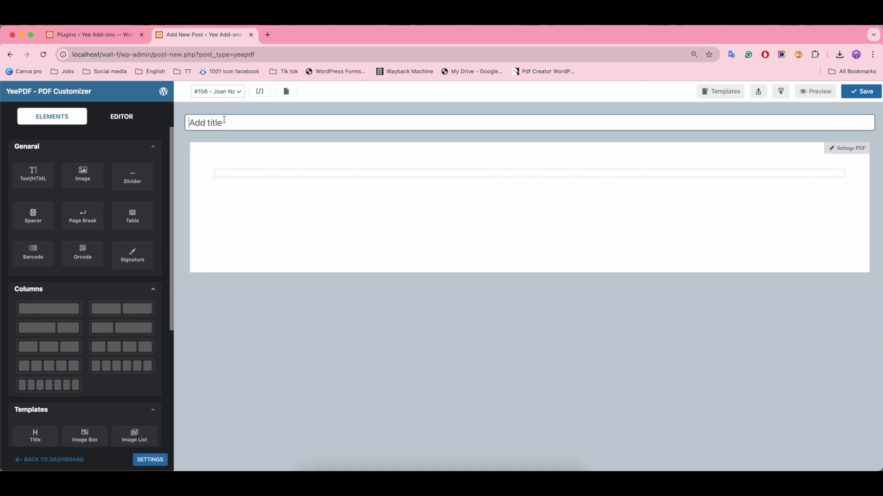
text(Invoice PD)
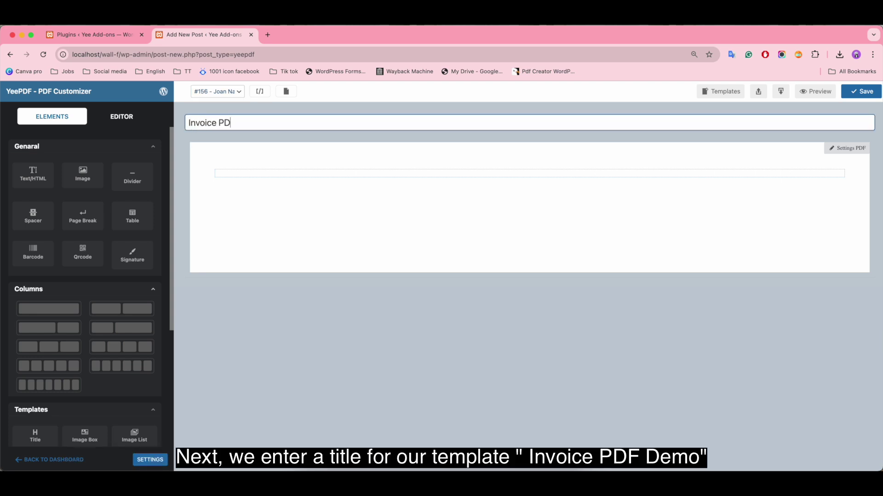
text(F Demo)
click(546, 188)
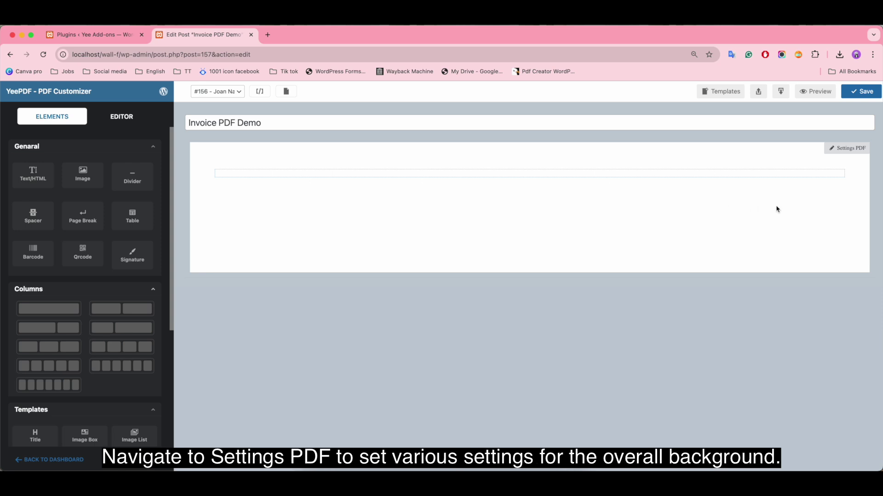
In PDF settings, keep the default DPI with Portrait orientation and A4 paper
click(852, 154)
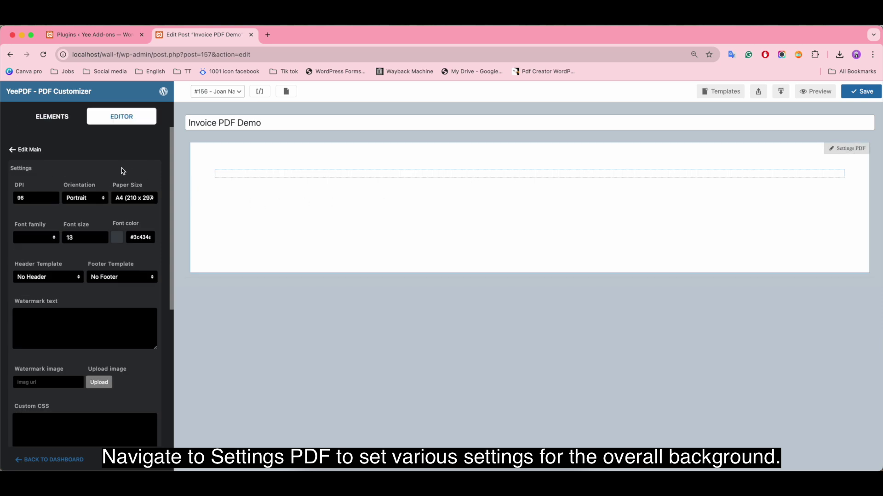
click(44, 197)
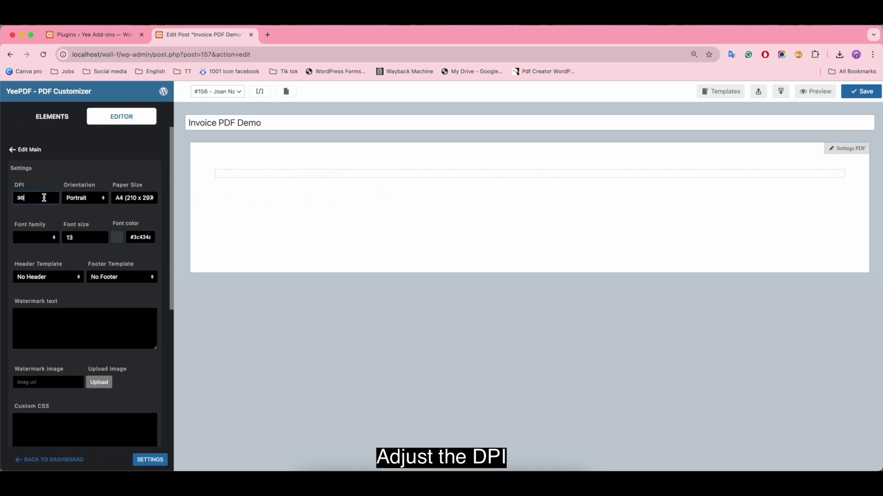
click(95, 199)
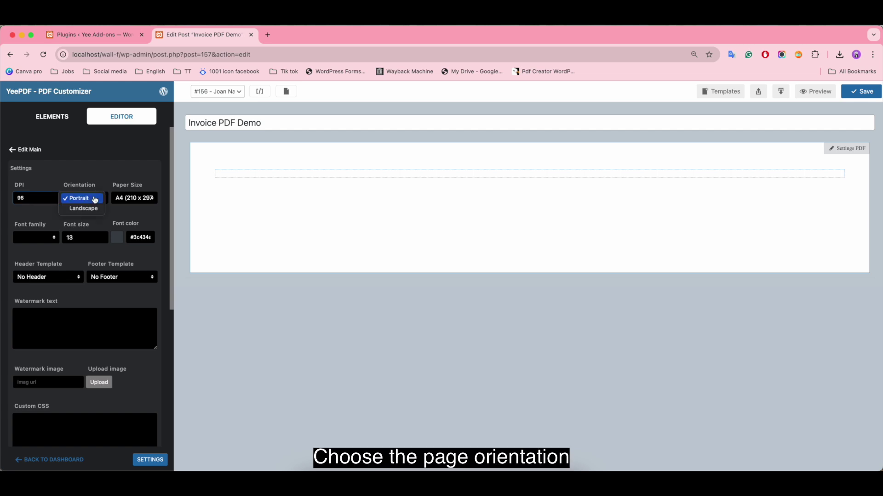
click(90, 210)
click(88, 193)
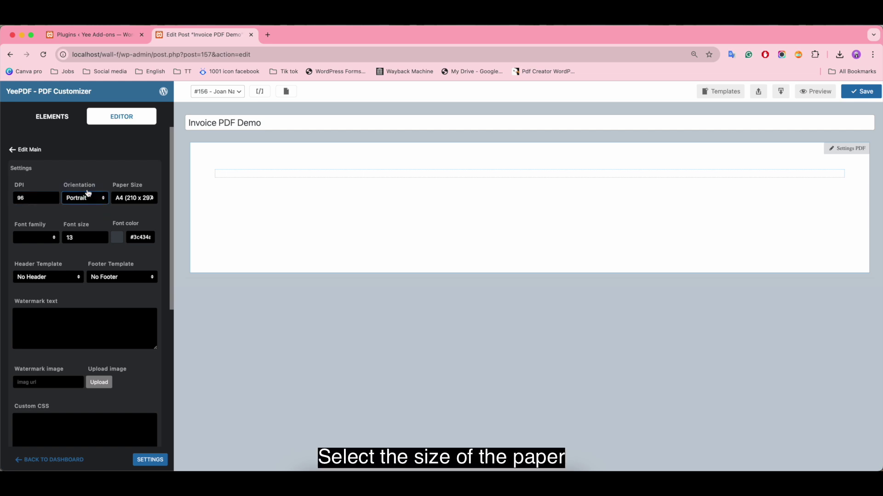
click(123, 198)
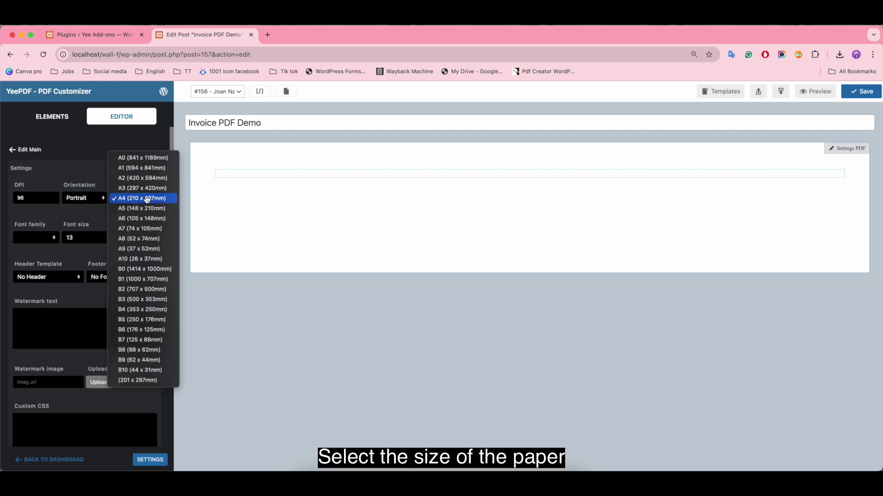
click(147, 199)
Set the font to dejavusans, size 14, coloured black
click(42, 237)
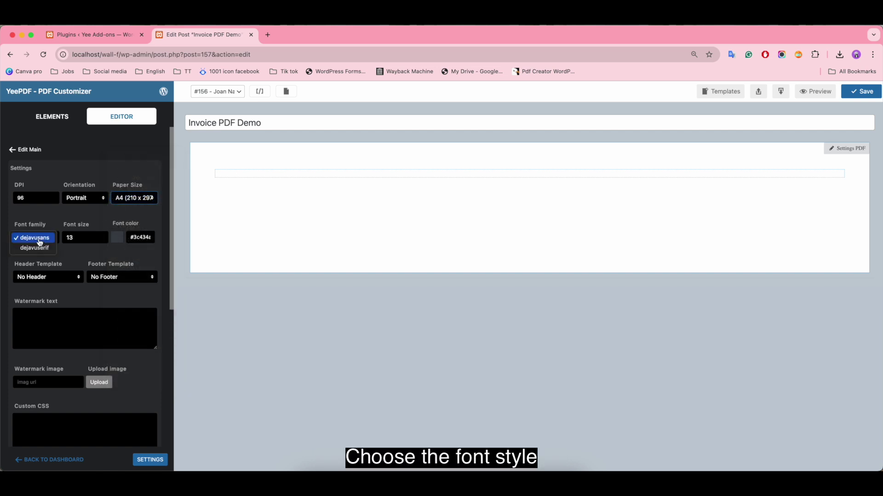
click(45, 241)
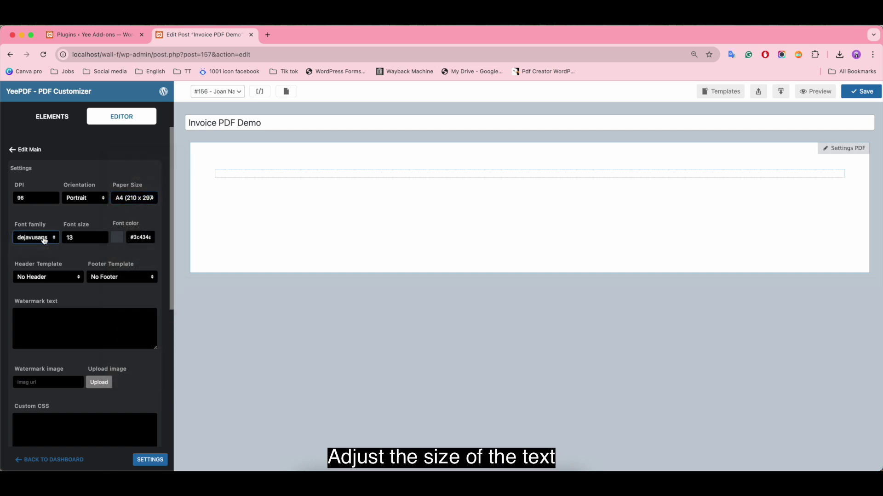
click(77, 238)
key(BackSpace)
click(117, 237)
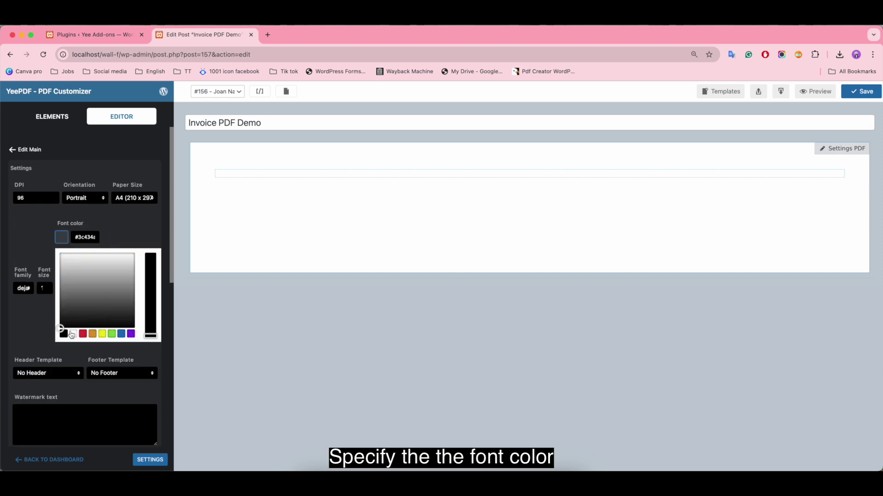
click(64, 334)
click(35, 318)
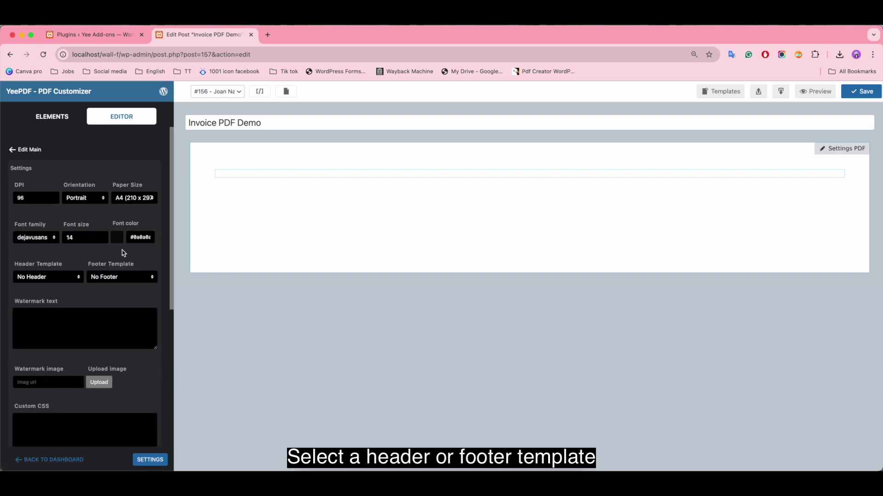
Leave header and footer set to none
click(62, 280)
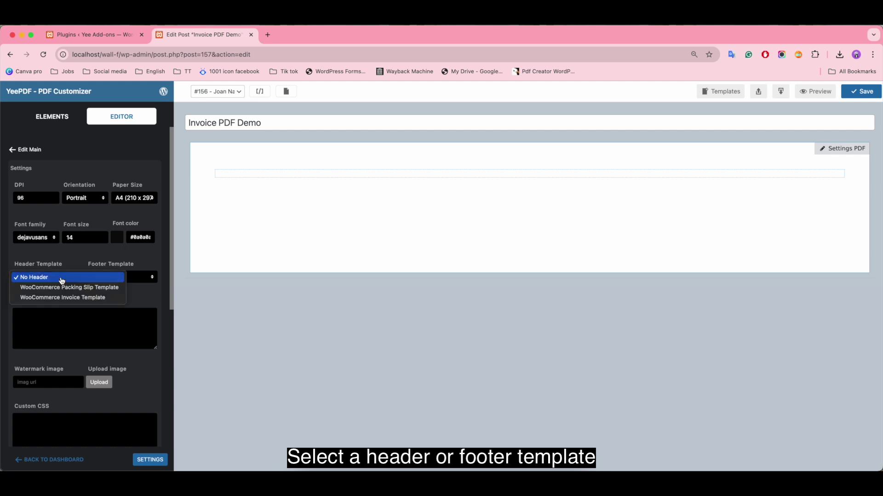
click(62, 280)
click(130, 278)
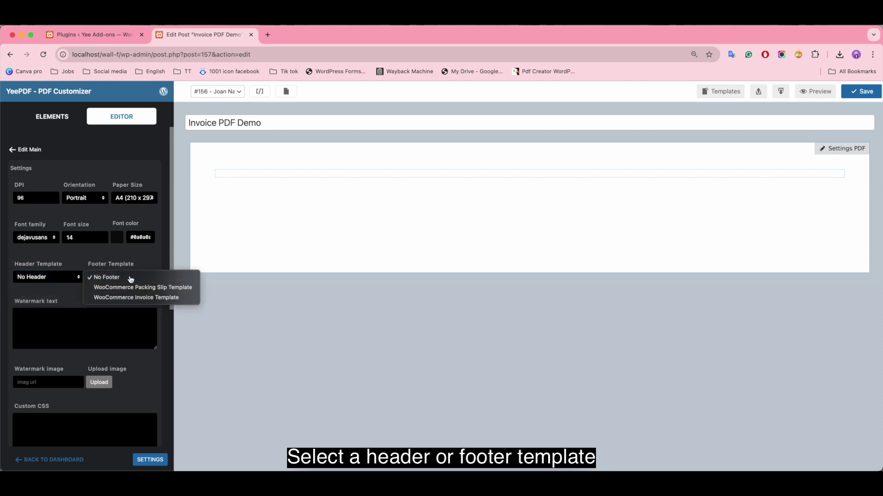
click(131, 279)
click(59, 319)
scroll(98, 317, down, 3)
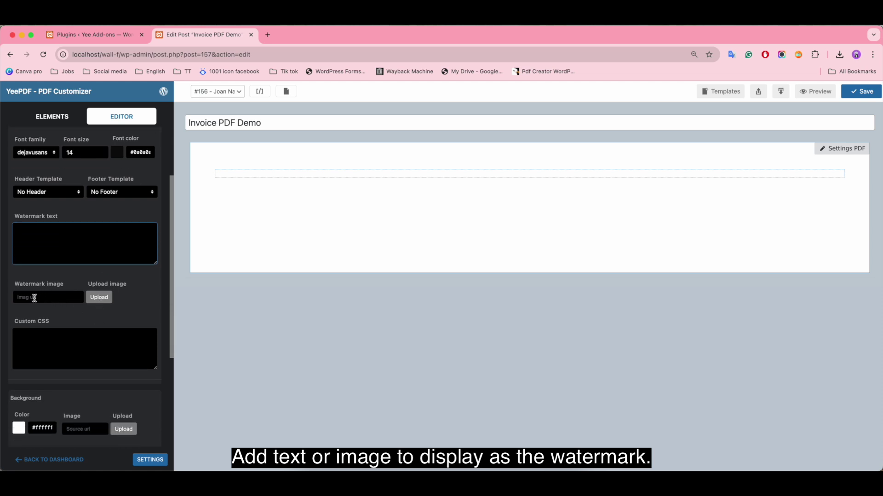
Set Top and Bottom padding to 0 and save the Invoice PDF Demo settings
click(41, 296)
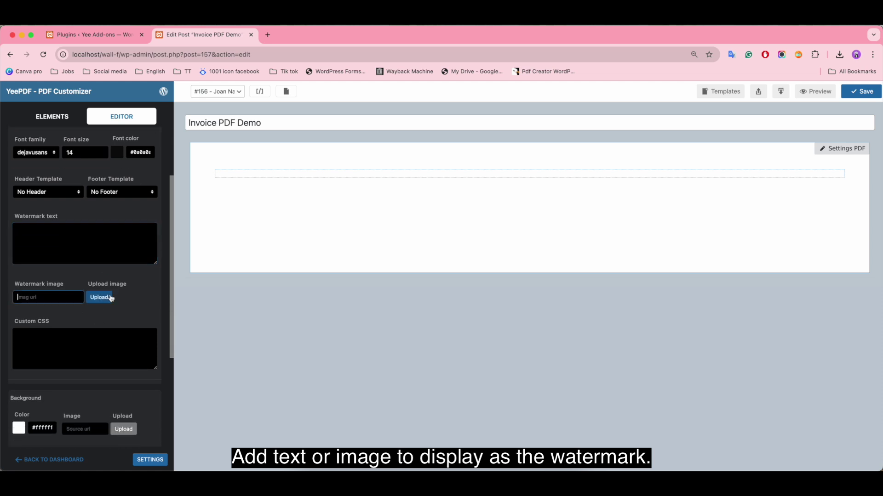
scroll(128, 297, down, 3)
scroll(129, 298, down, 2)
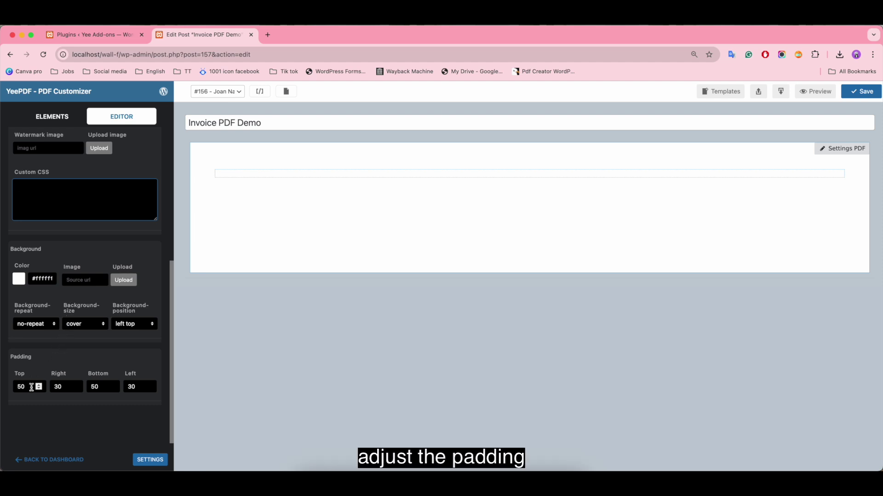
click(32, 387)
key(BackSpace)
key(BackSpace)
text(0)
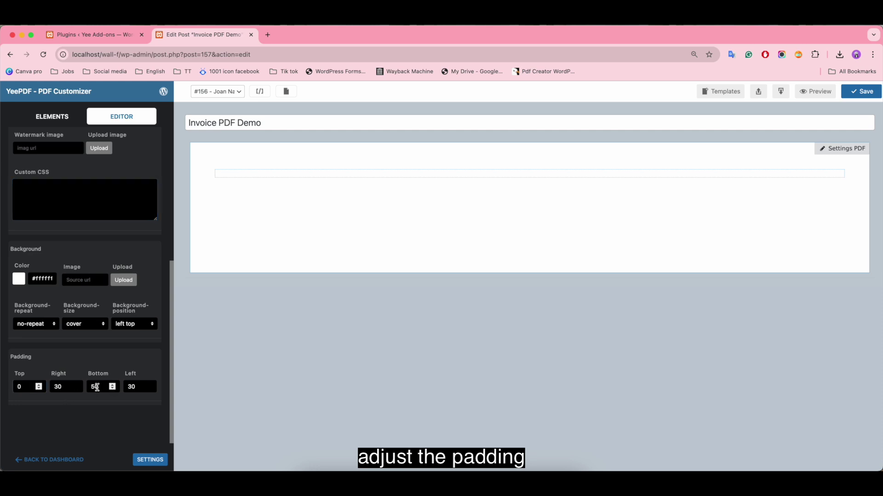
key(BackSpace)
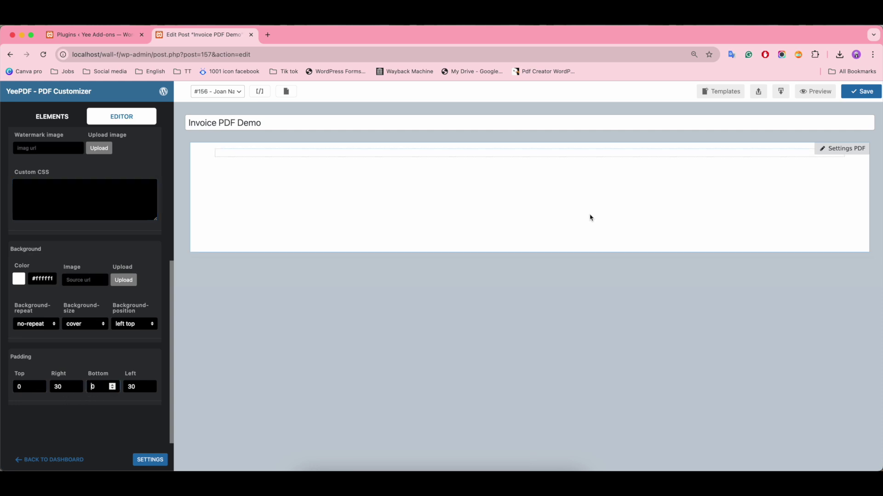
click(869, 97)
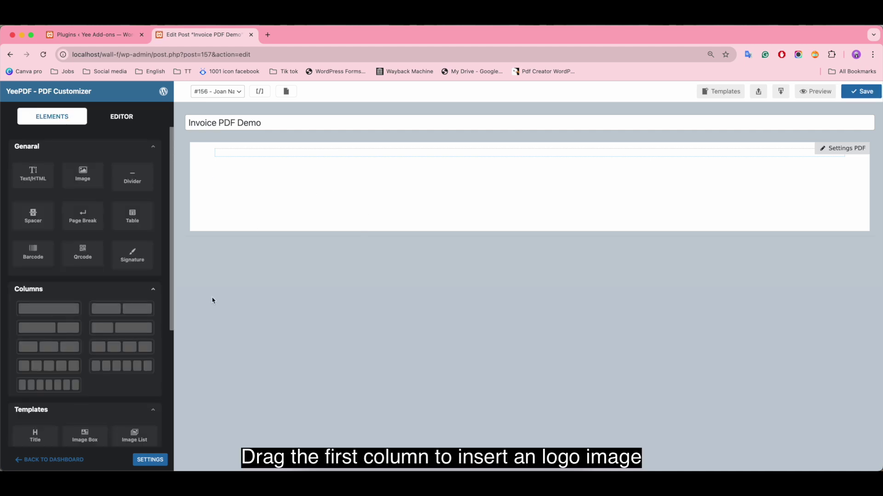
Add a two-column row to the page and delete the empty row above it
drag(128, 311, 351, 174)
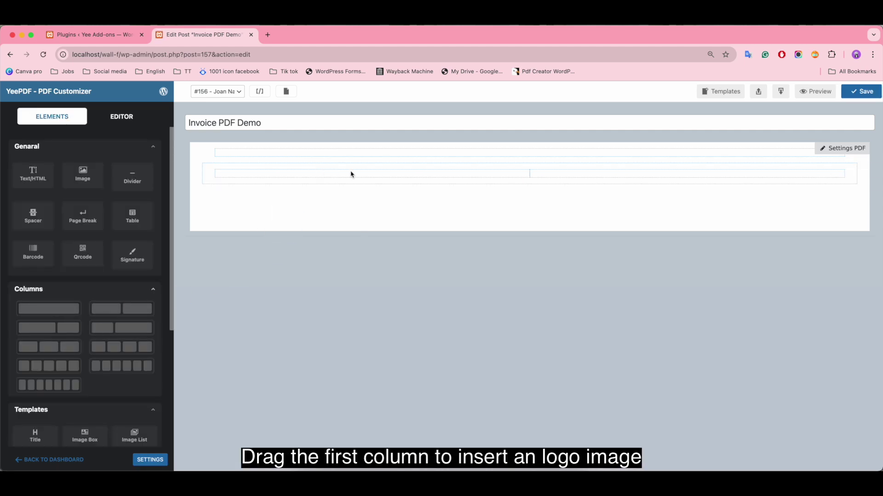
click(388, 153)
click(192, 200)
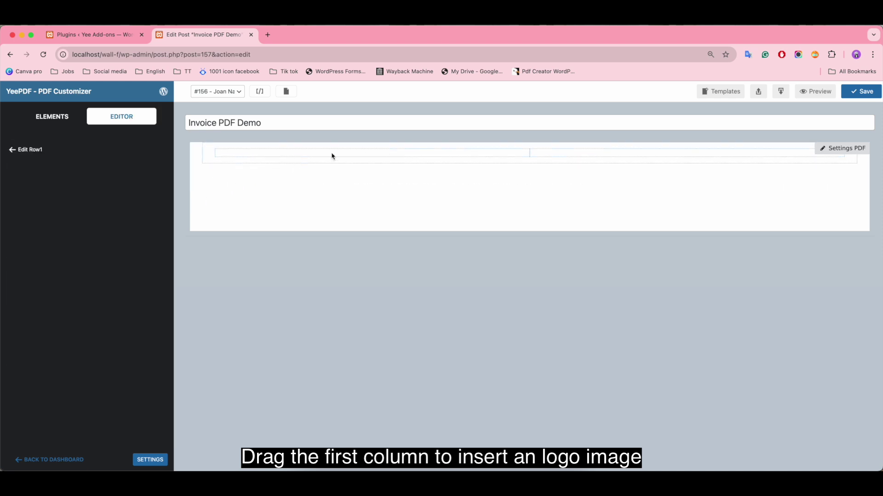
click(338, 156)
click(52, 117)
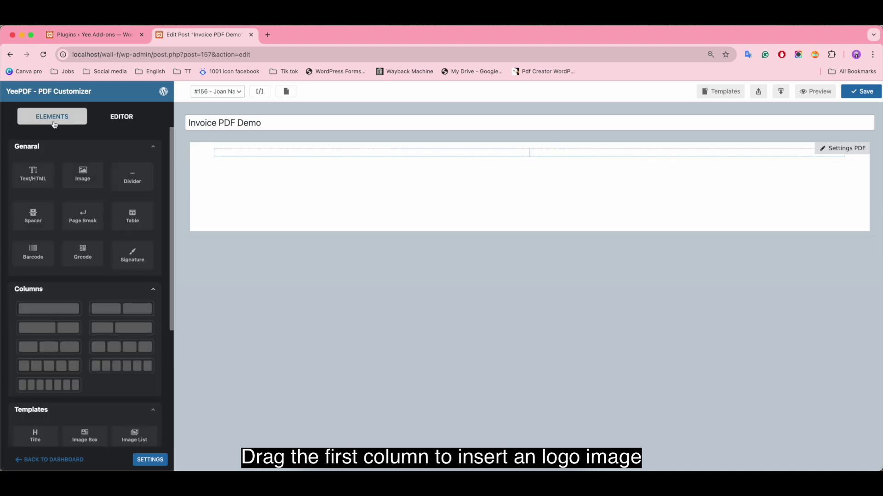
Put an Image element in the left column, with its Type set to Upload Image
drag(83, 174, 282, 153)
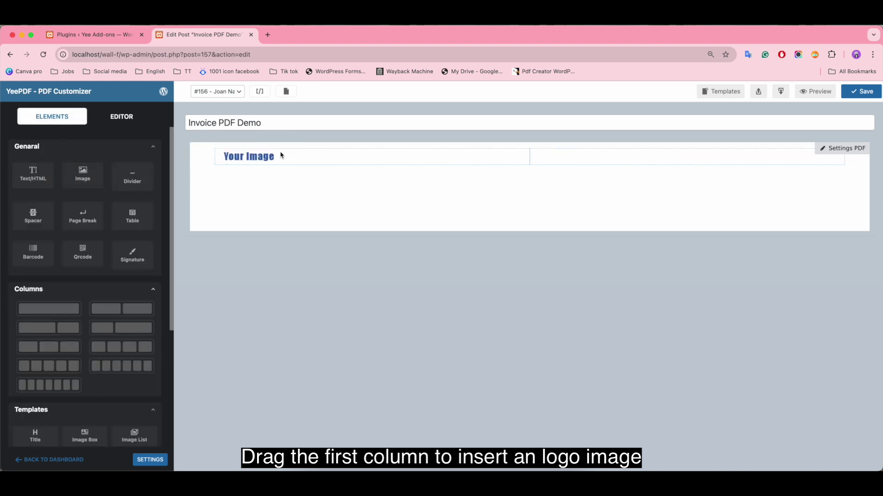
click(261, 160)
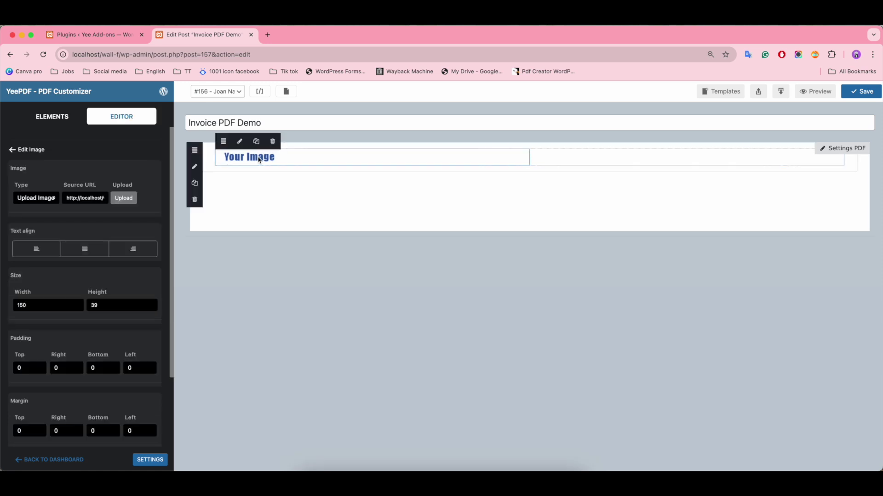
click(46, 203)
click(41, 211)
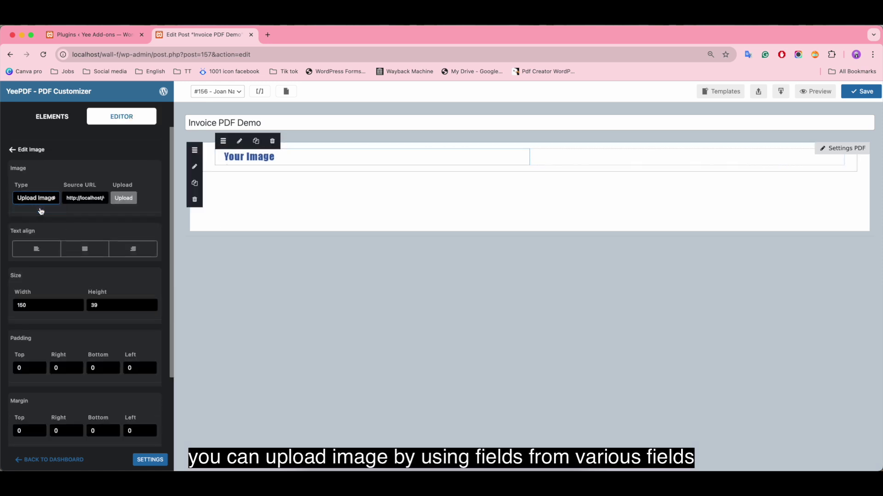
click(120, 203)
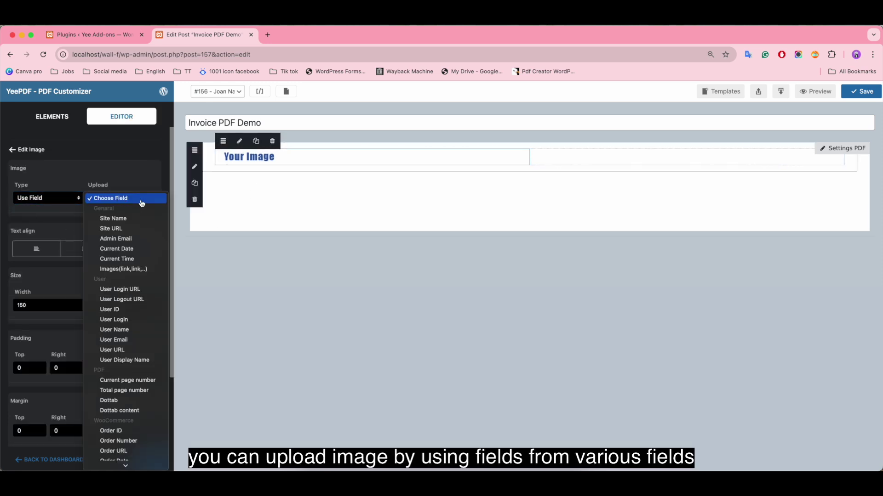
scroll(143, 198, down, 10)
scroll(144, 248, up, 5)
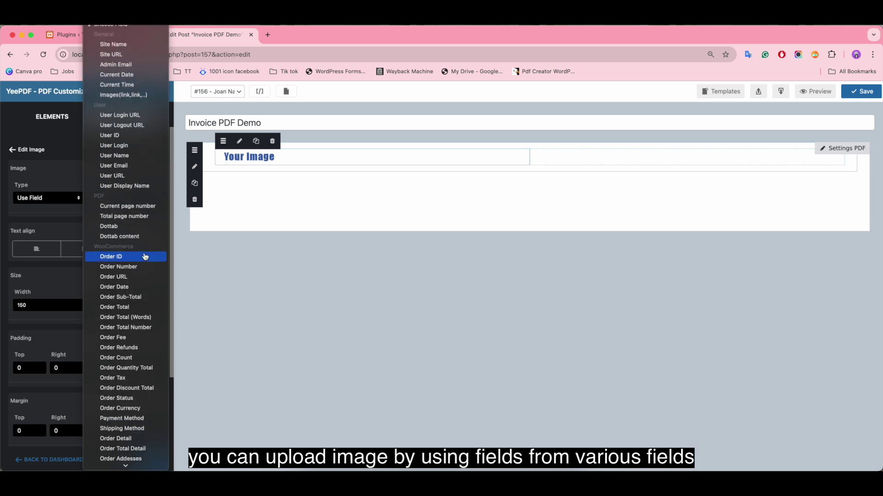
click(69, 151)
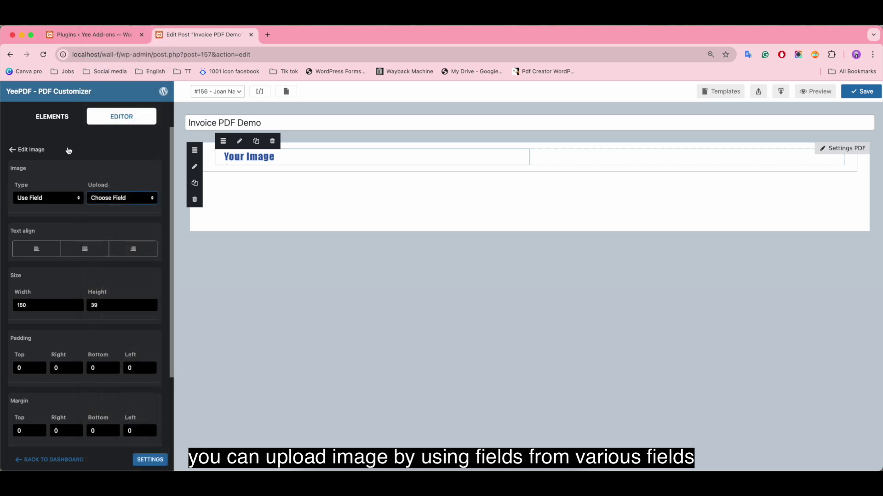
click(58, 203)
click(54, 187)
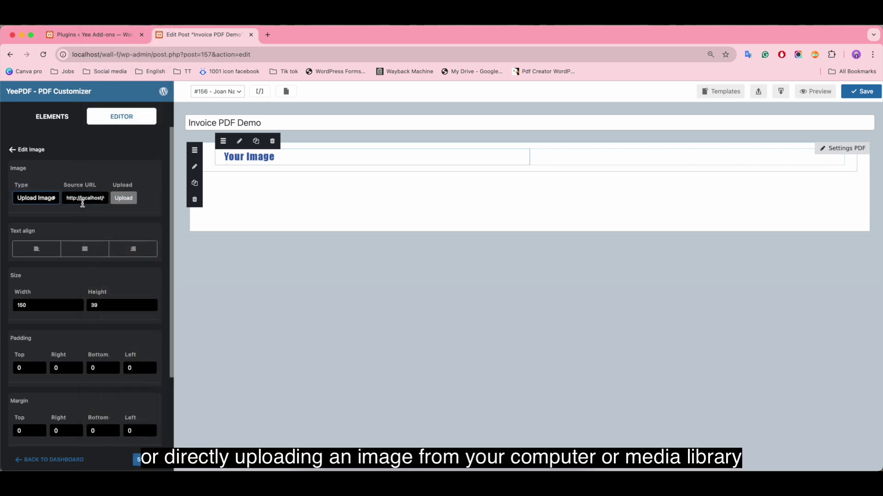
Upload the Yee Add-ons logo to the media library and insert it into the left-column image
click(123, 198)
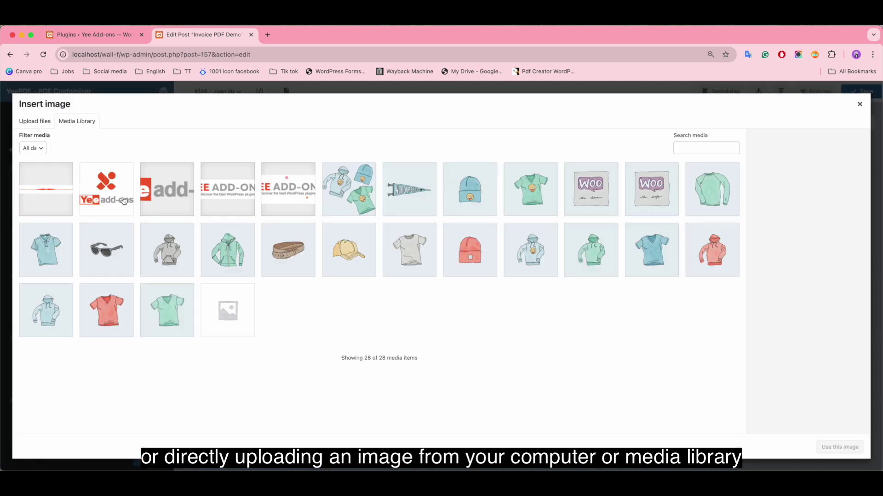
click(33, 122)
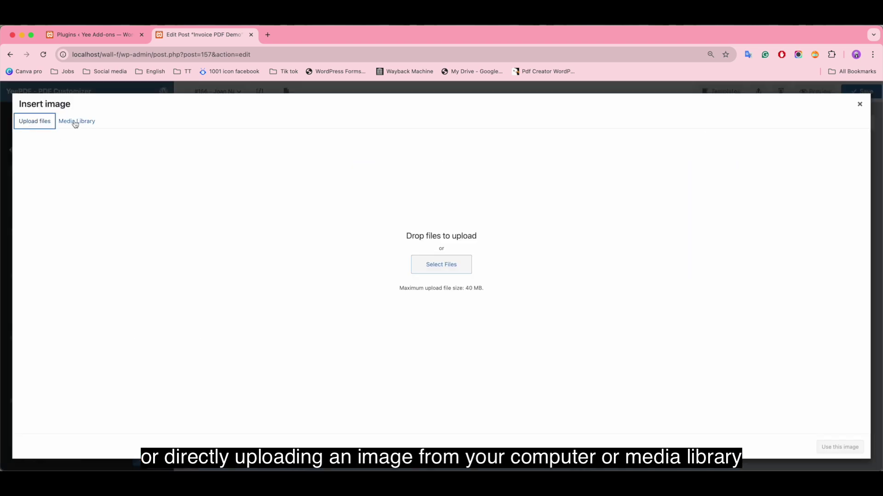
click(75, 122)
drag(75, 123, 417, 303)
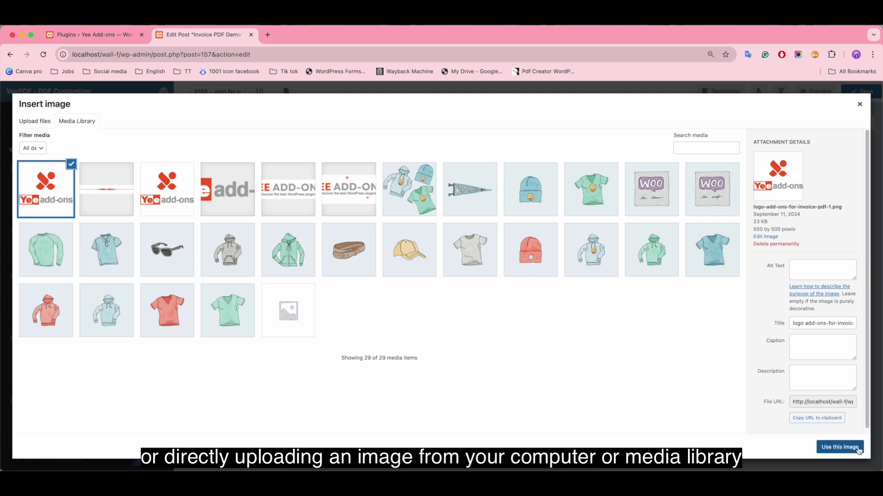
click(839, 448)
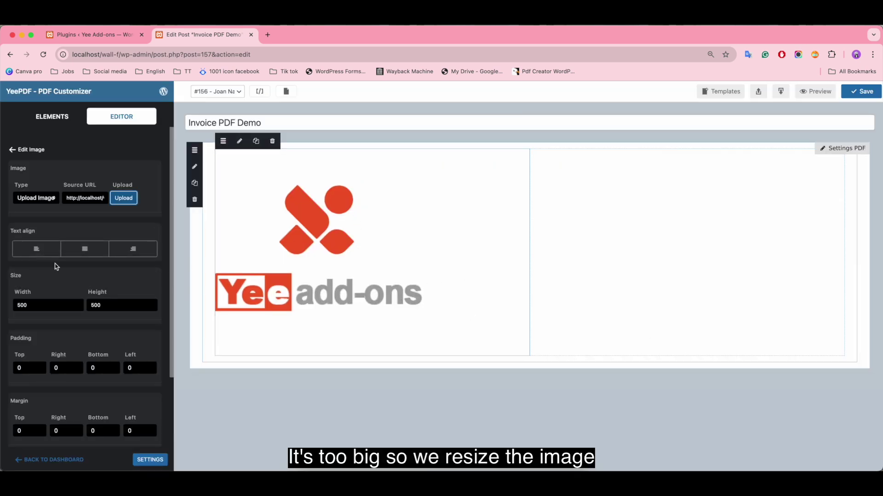
Resize the logo image to 150 by 150
double_click(30, 305)
text(150)
key(Tab)
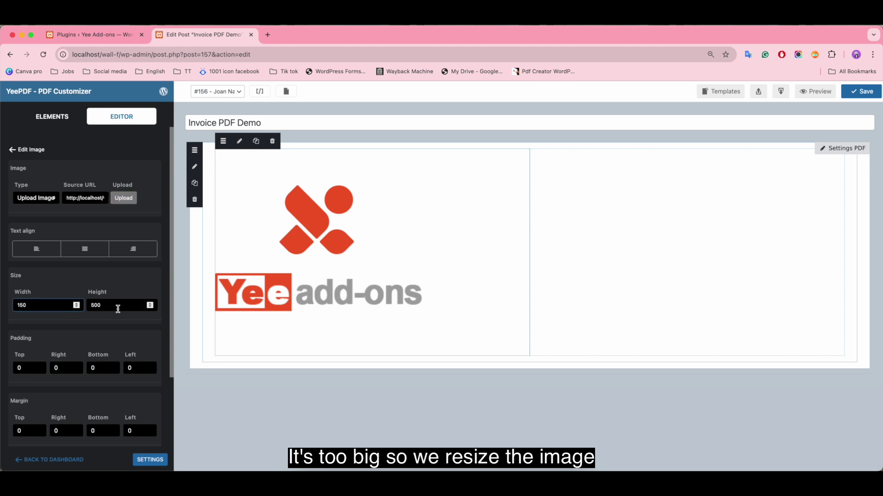
text(5)
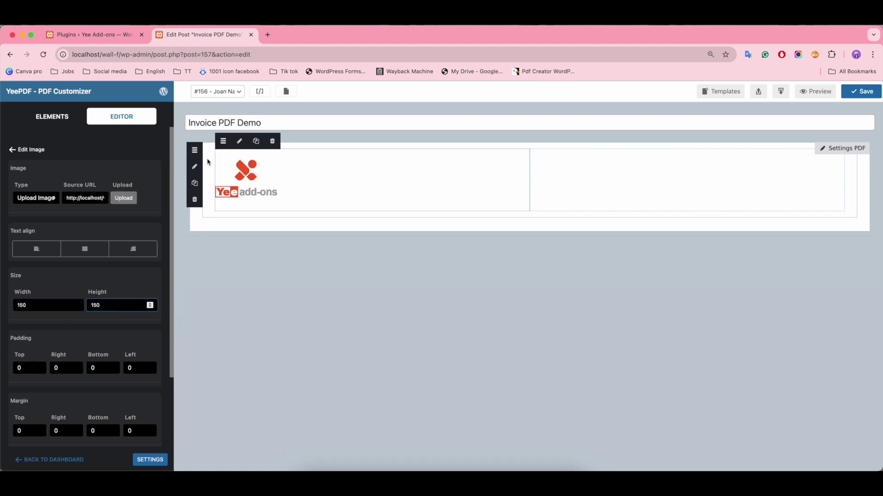
Set the header row's top padding to 10
click(208, 162)
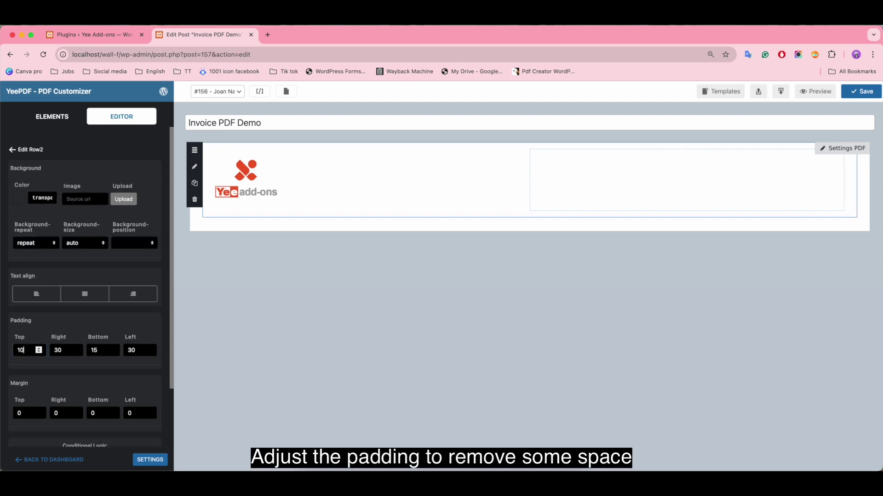
click(99, 350)
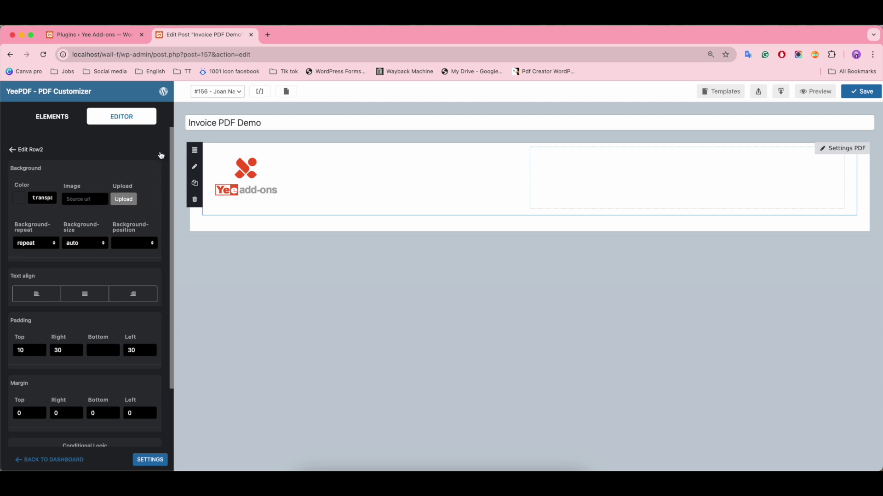
click(48, 119)
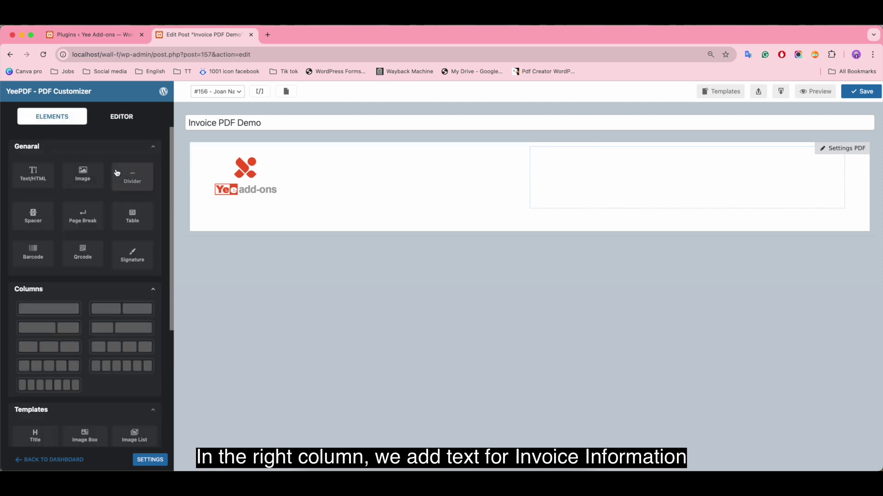
Place a text block in the right column and replace its text with INVOICE
drag(37, 175, 729, 174)
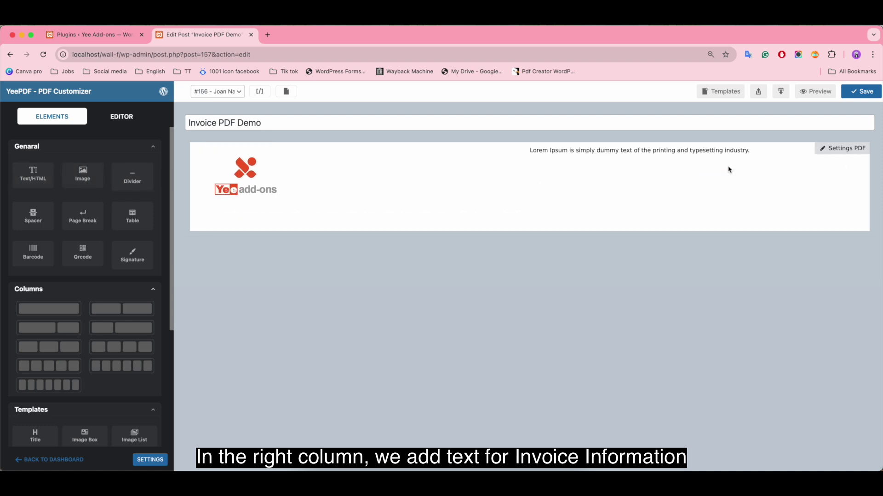
click(702, 156)
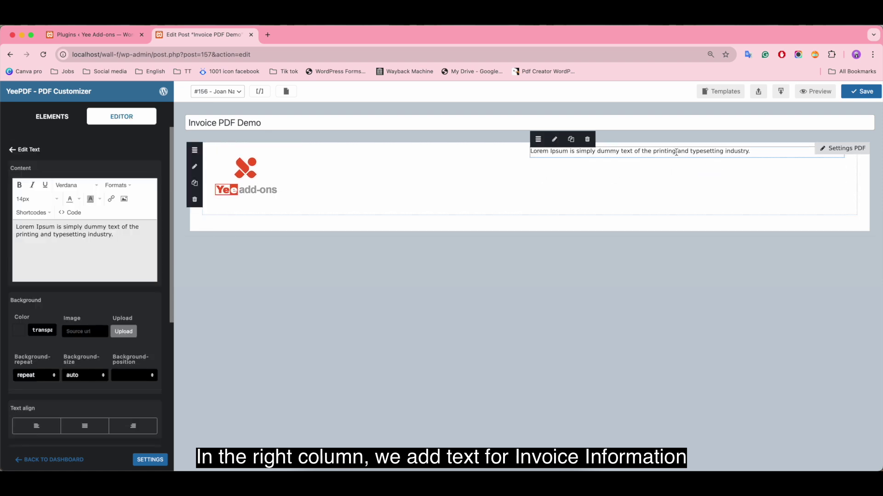
click(124, 235)
key(ctrl+a)
key(BackSpace)
text(IN)
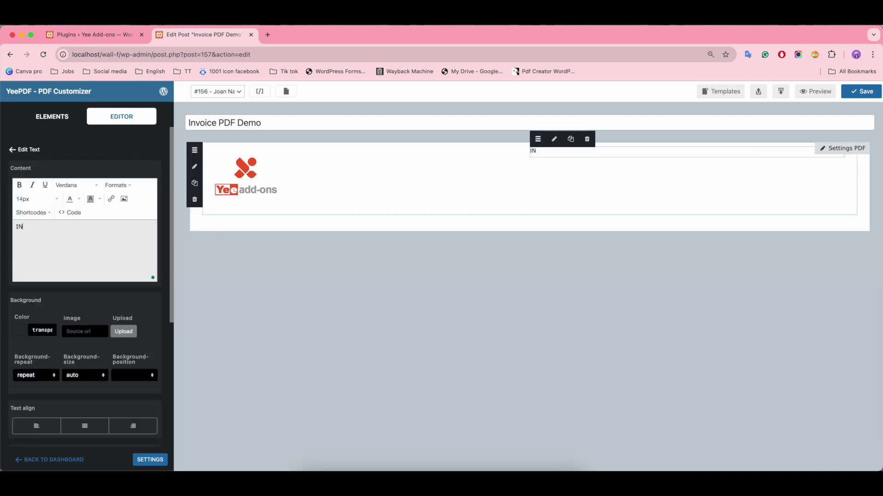
text(VOICE)
Make the INVOICE text bold at 35px
key(ctrl+a)
click(19, 185)
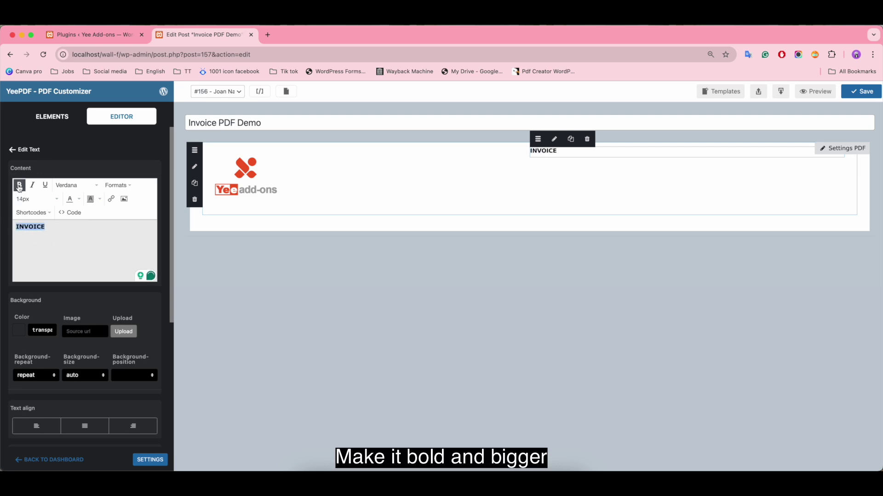
click(39, 201)
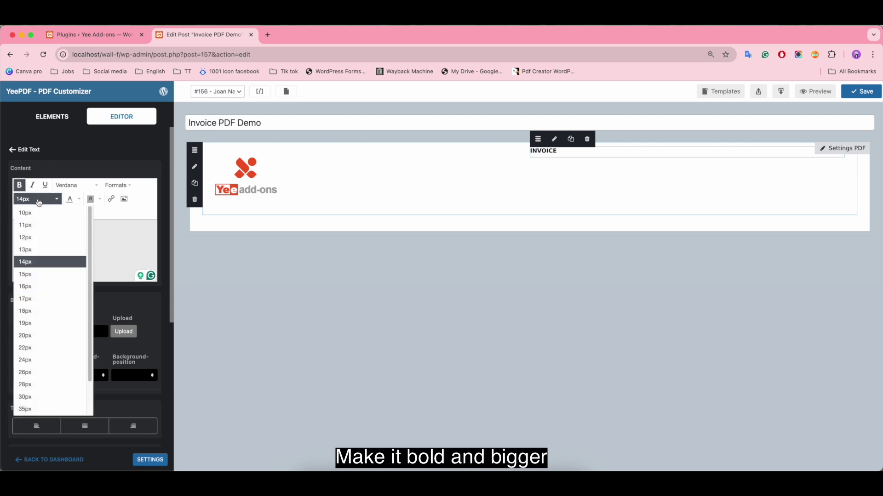
click(33, 396)
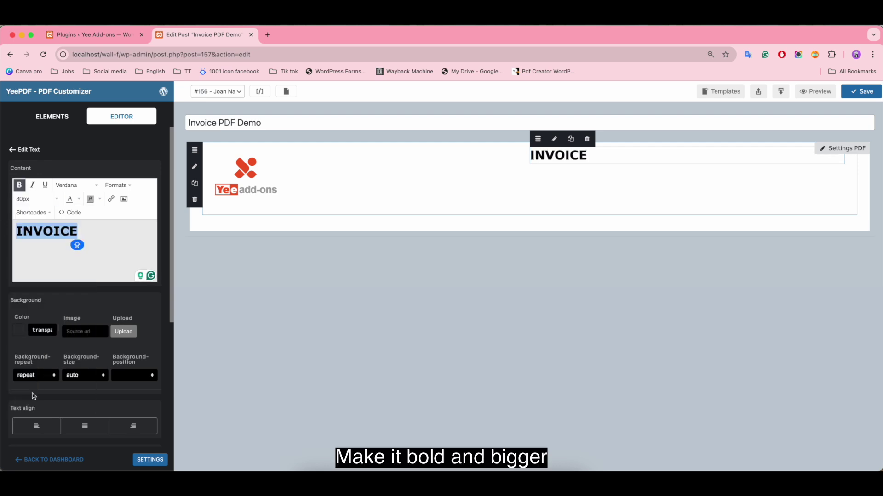
click(38, 200)
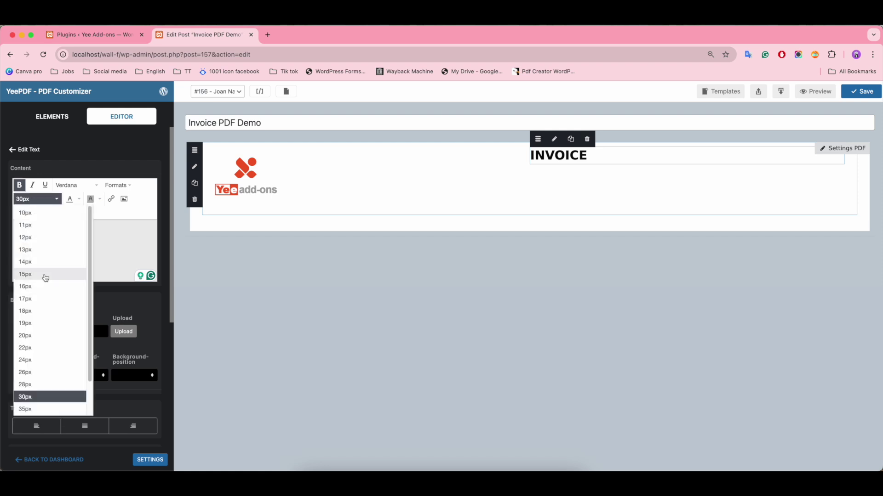
click(39, 406)
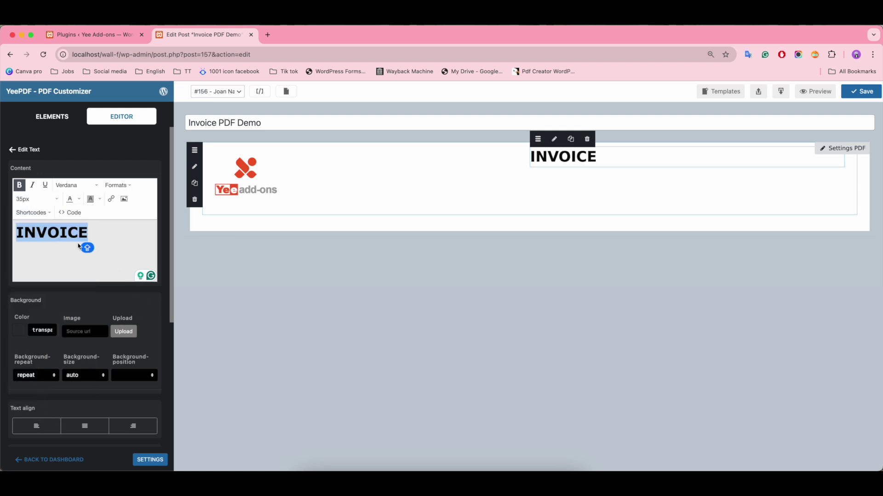
Give INVOICE an orange background, white text colour and right alignment
click(99, 199)
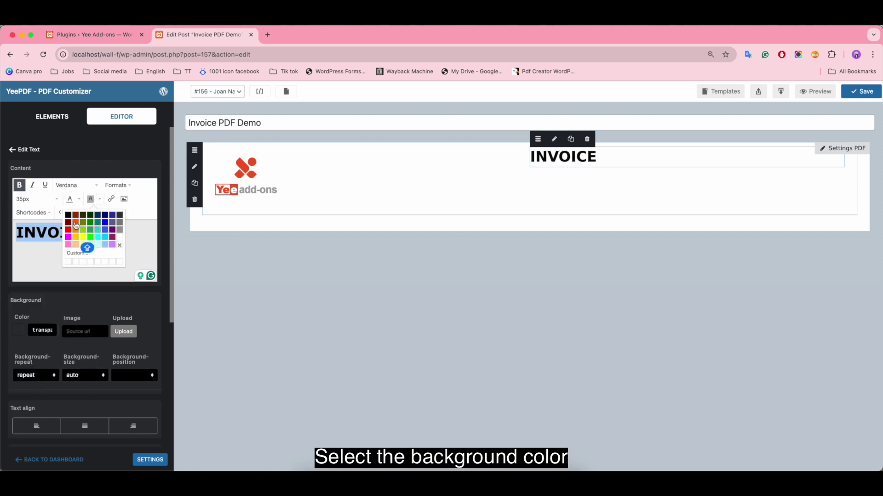
click(88, 247)
click(79, 200)
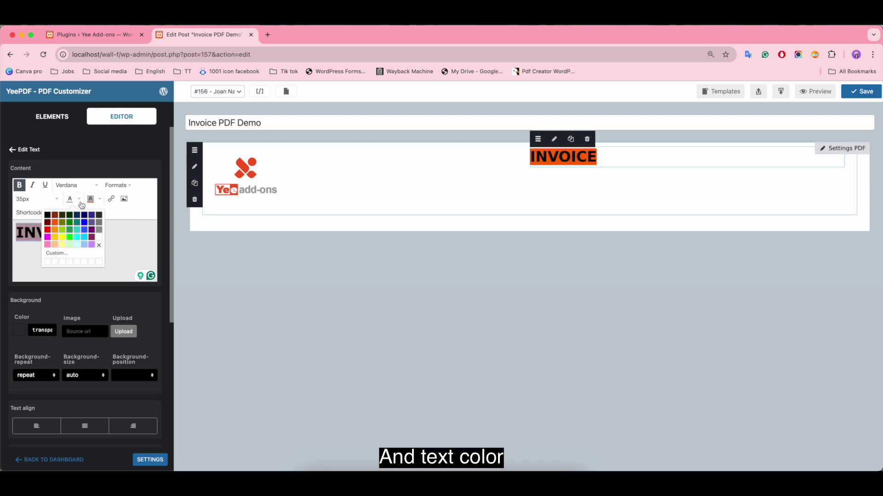
click(98, 238)
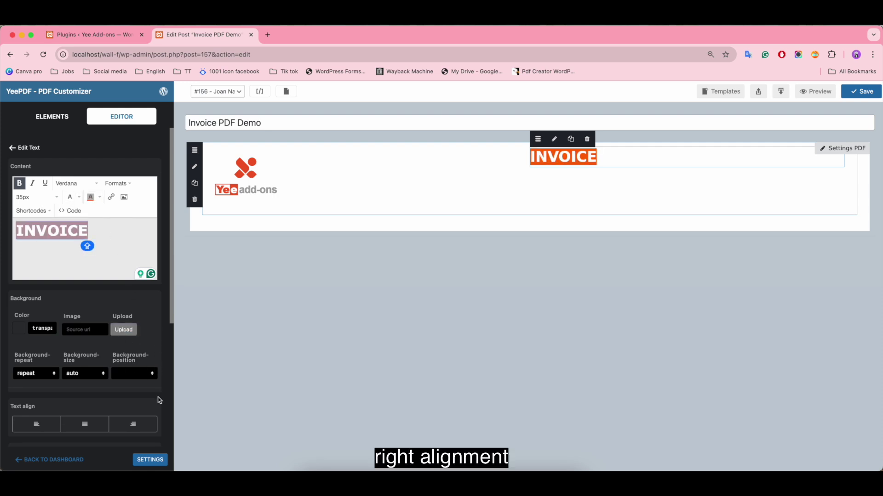
click(139, 427)
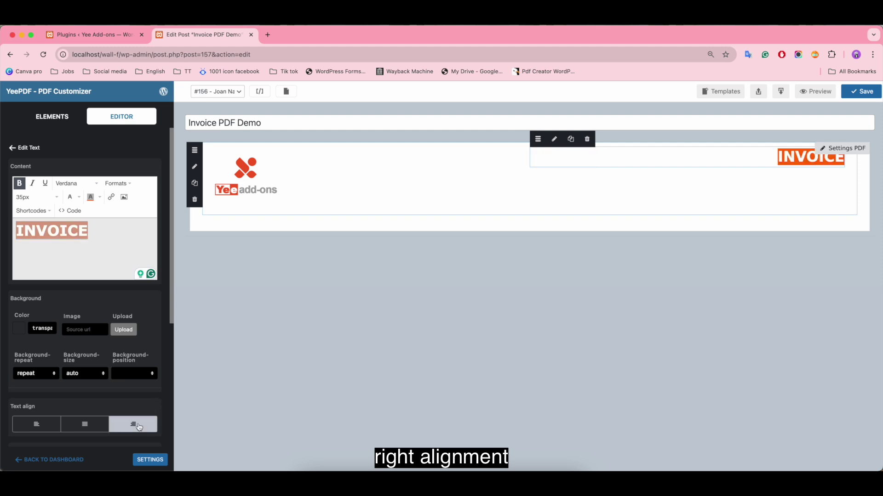
Set the INVOICE heading's top padding to 25
scroll(93, 362, down, 5)
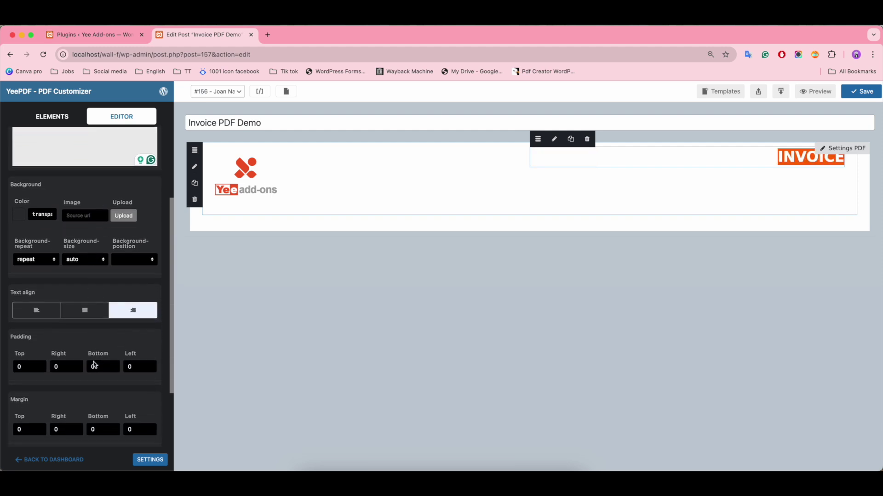
scroll(93, 362, down, 1)
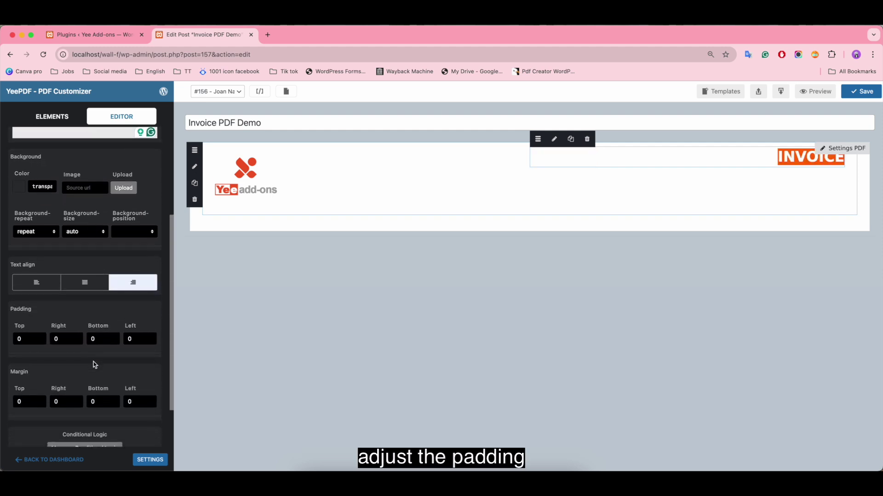
double_click(19, 338)
text(25)
click(63, 339)
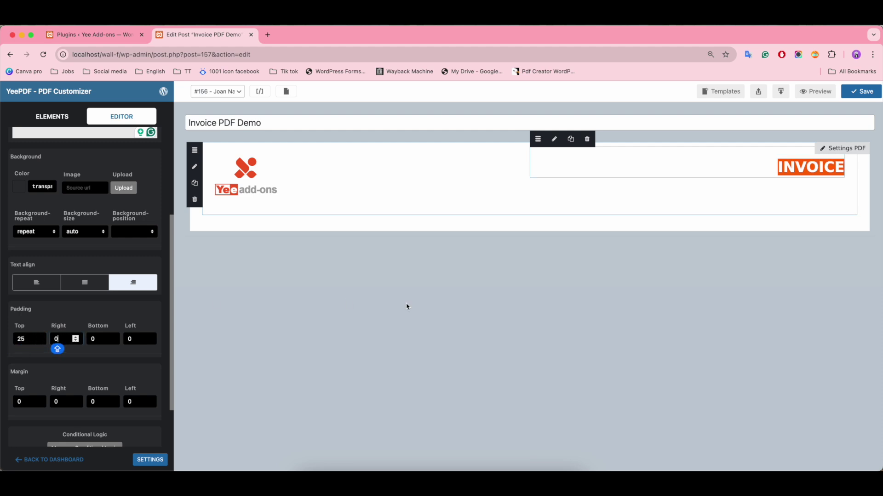
scroll(106, 376, up, 5)
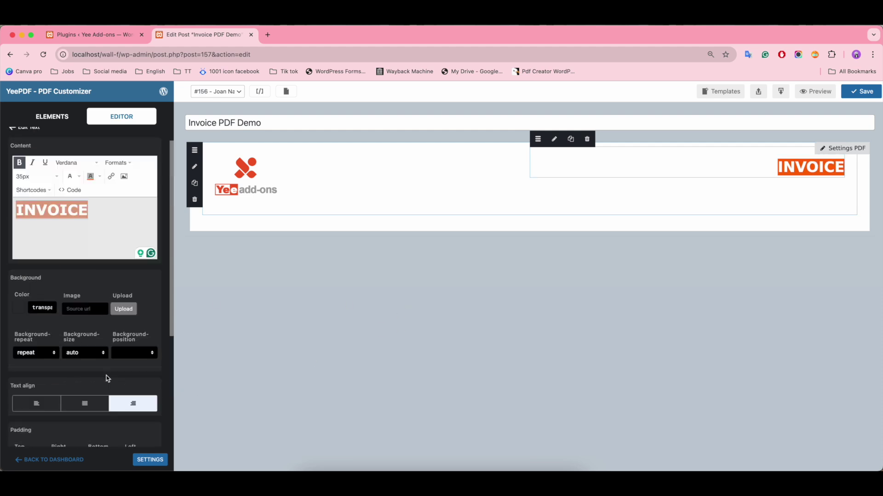
Place a new text block under INVOICE and clear its Lorem Ipsum placeholder
click(45, 117)
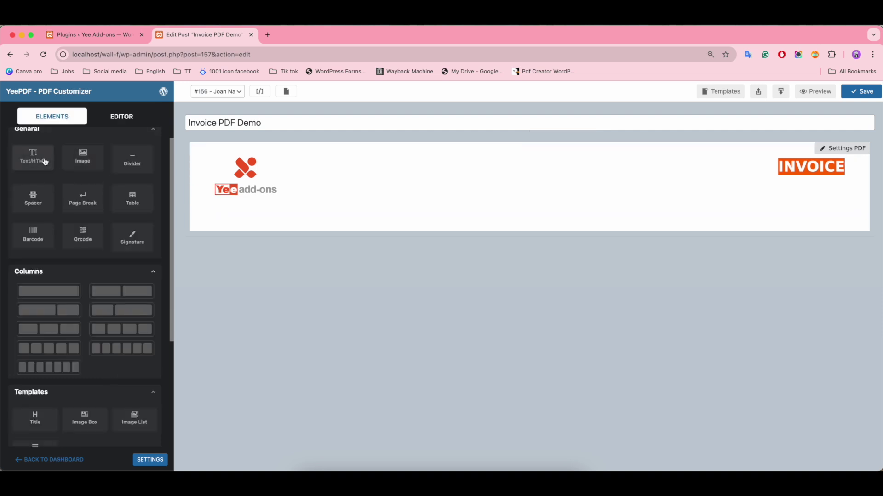
drag(33, 156, 786, 189)
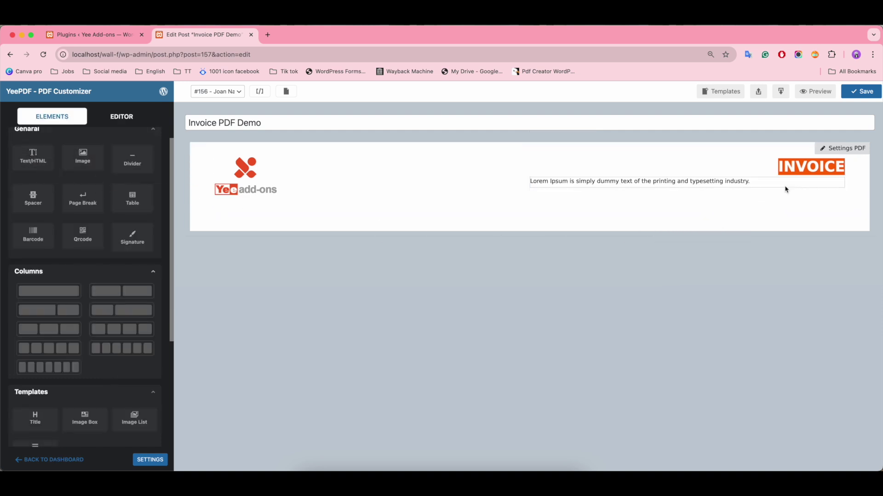
click(749, 184)
drag(115, 217, 2, 201)
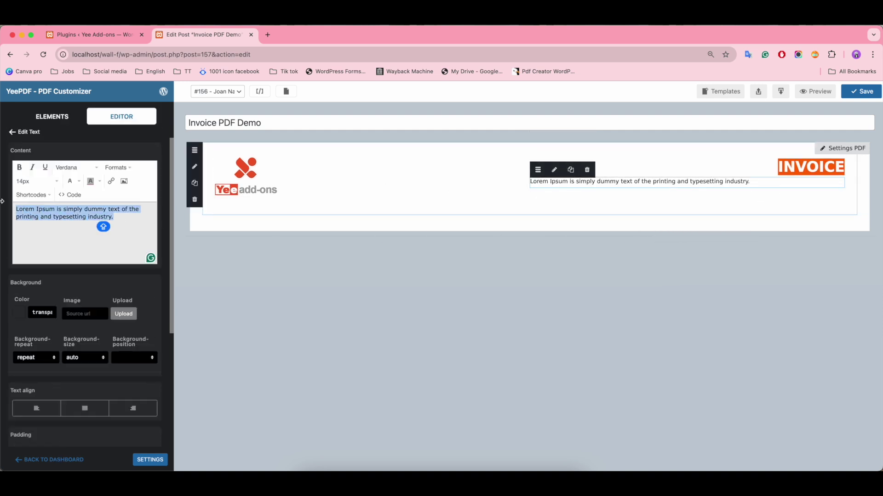
key(BackSpace)
Write bold Order:, Date: and Total: labels on separate lines
text(Order)
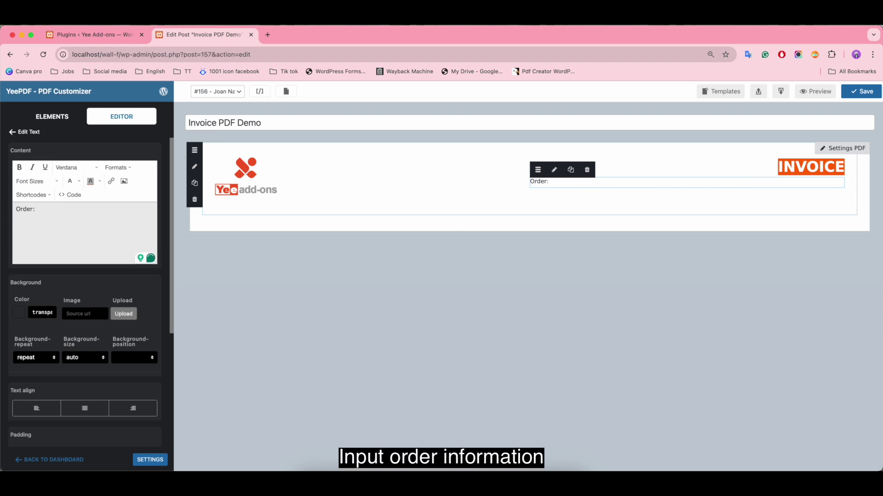
text(:)
key(Return)
text(Date: T)
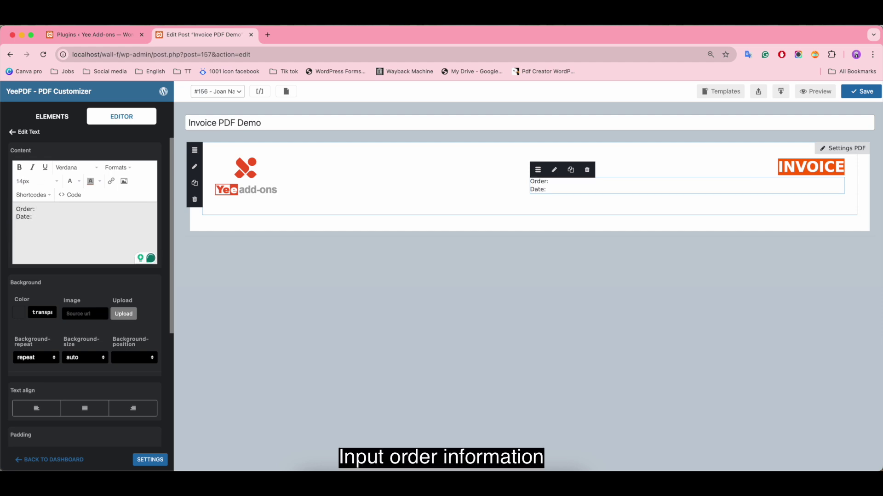
text(otal:)
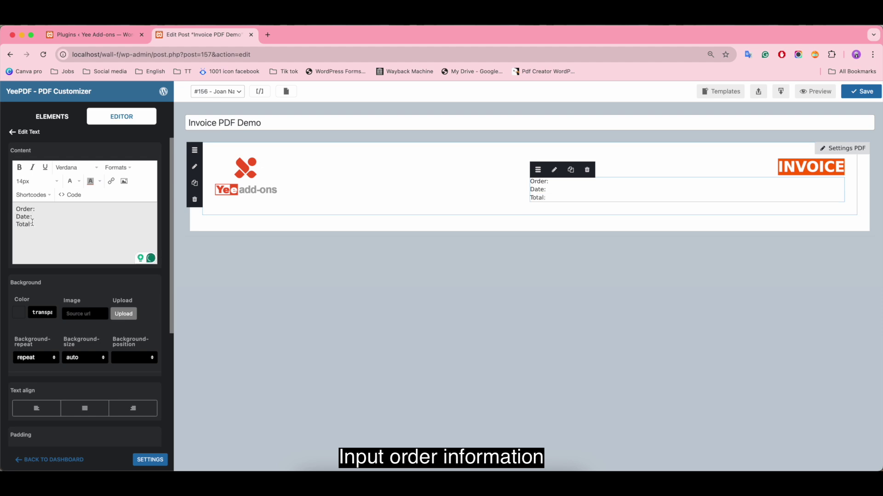
drag(33, 223, 15, 208)
click(19, 168)
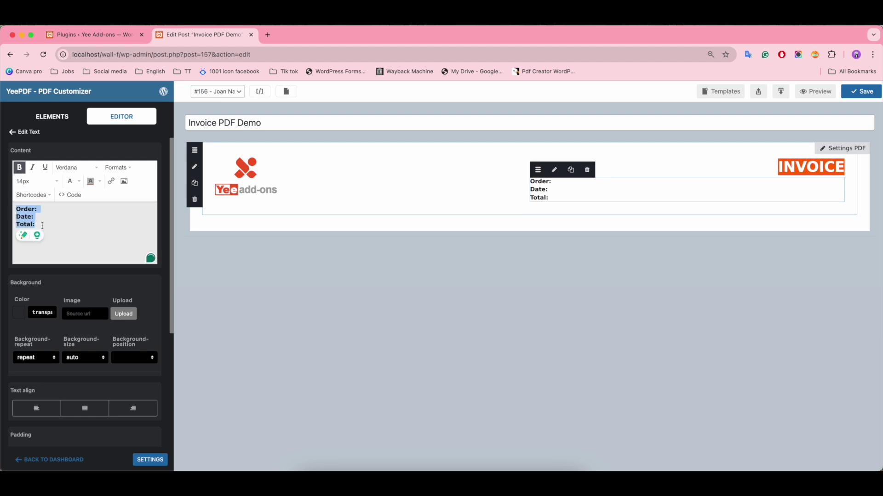
click(40, 215)
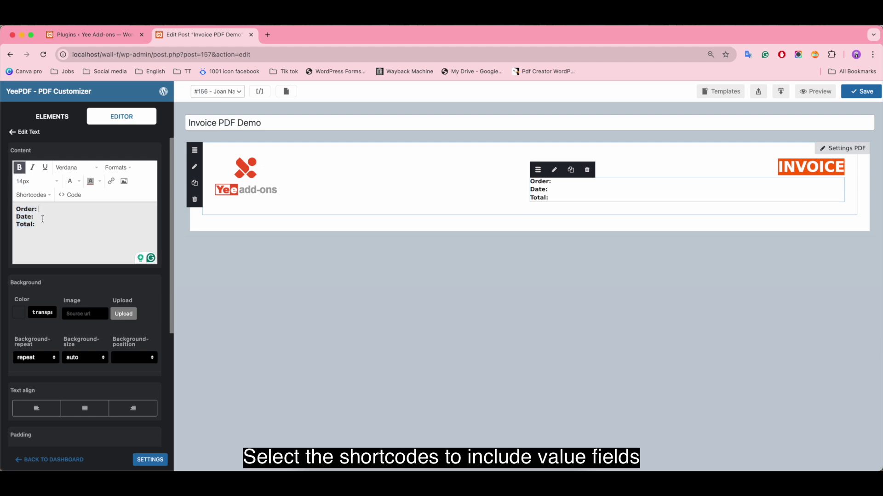
Insert the unbolded Order ID shortcode after Order:, prefixed with #
click(39, 198)
mouse_move(110, 245)
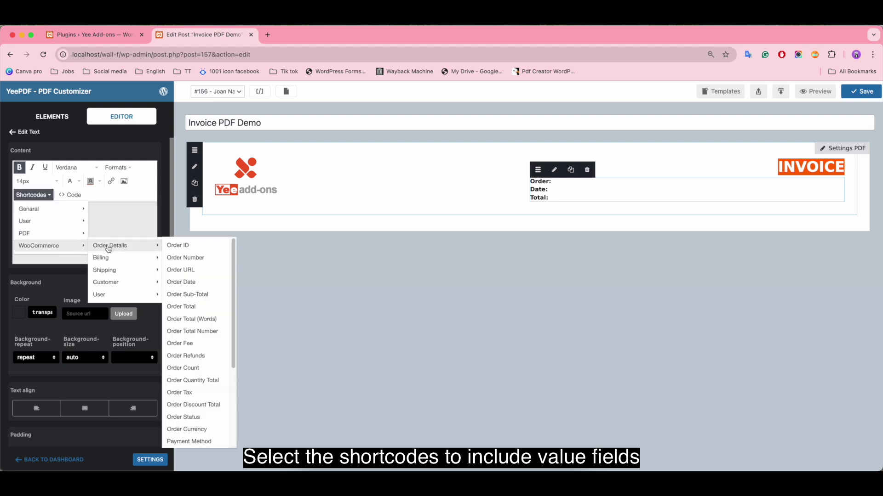
click(195, 249)
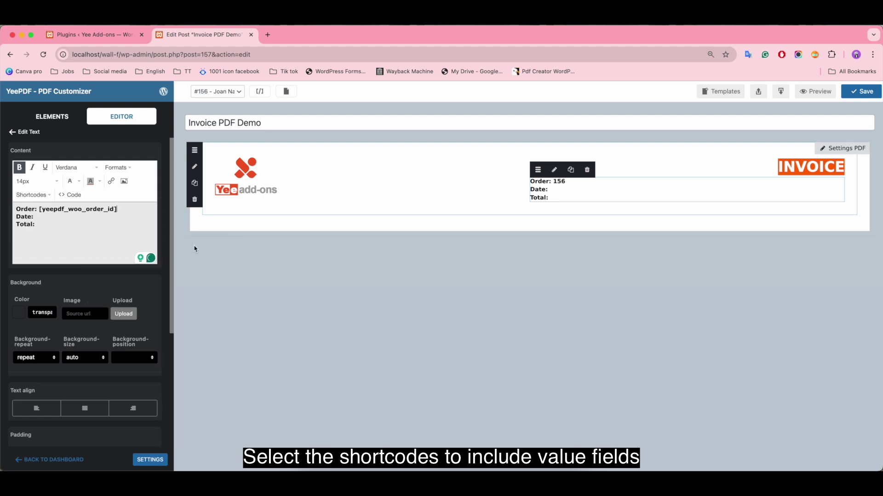
drag(129, 212, 40, 209)
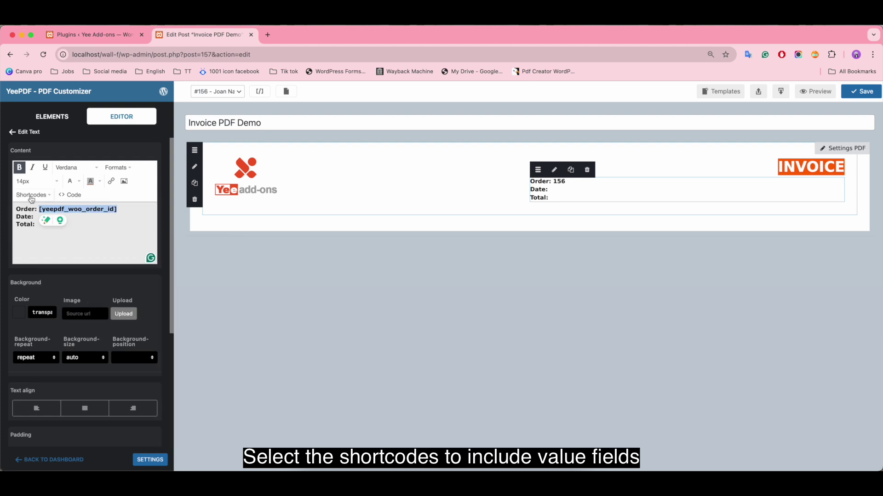
click(19, 168)
key(Left)
text(#)
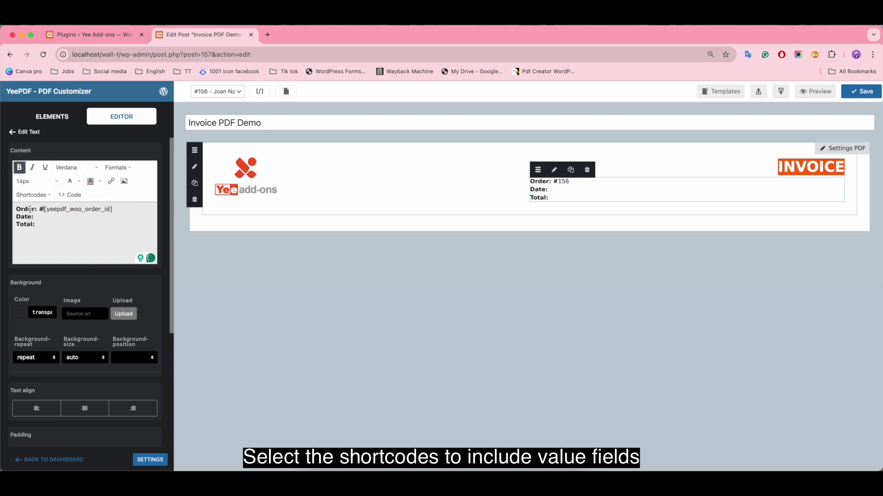
Insert the Order Date shortcode after Date:
click(45, 208)
click(41, 194)
mouse_move(111, 246)
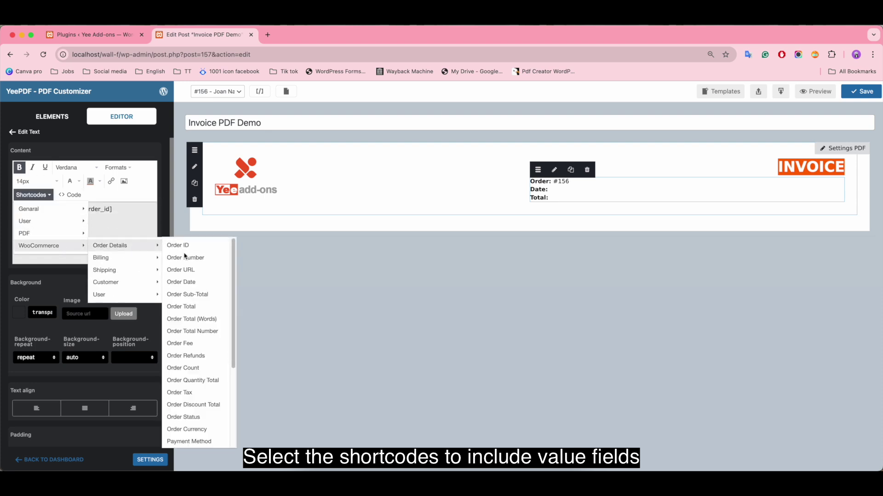
click(183, 282)
drag(111, 216, 36, 216)
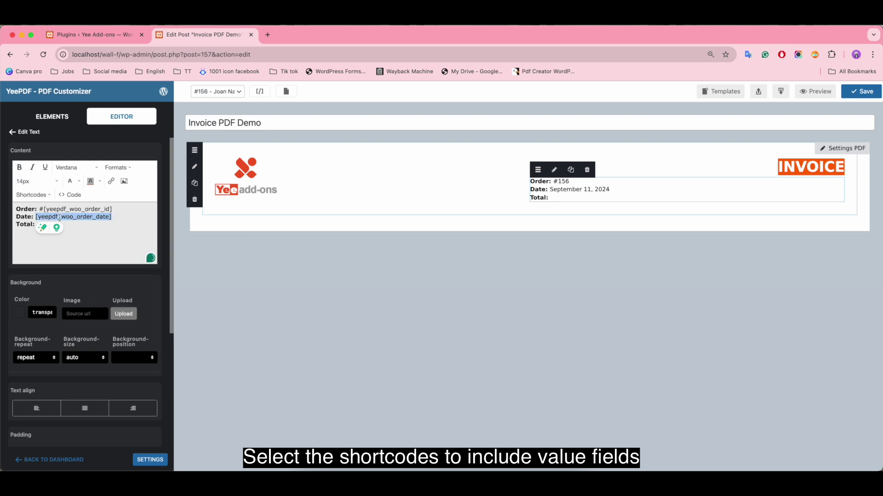
Insert the unbolded Order Total shortcode after Total:, prefixed with $
click(80, 224)
click(33, 195)
mouse_move(39, 245)
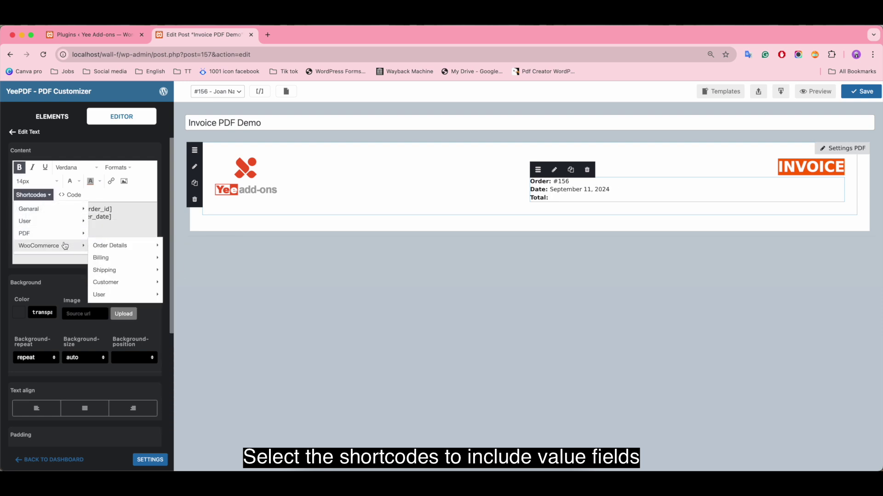
click(195, 307)
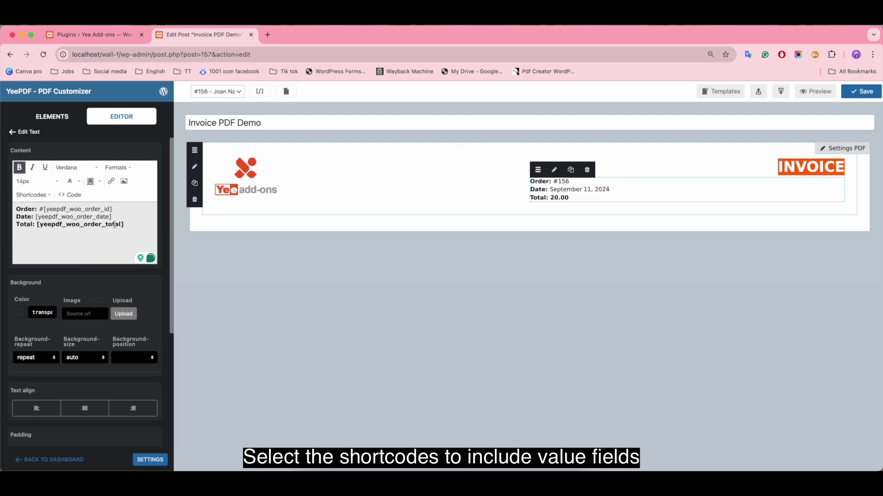
drag(114, 225, 38, 225)
key(ctrl+b)
click(38, 227)
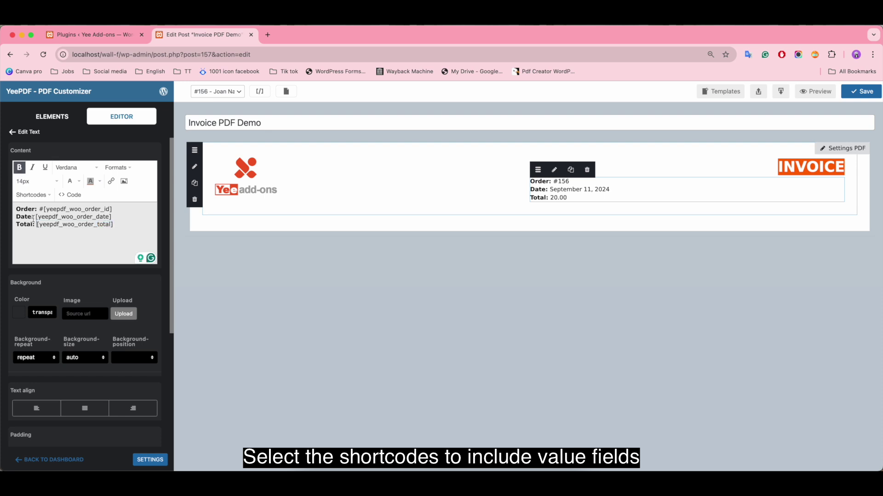
text($)
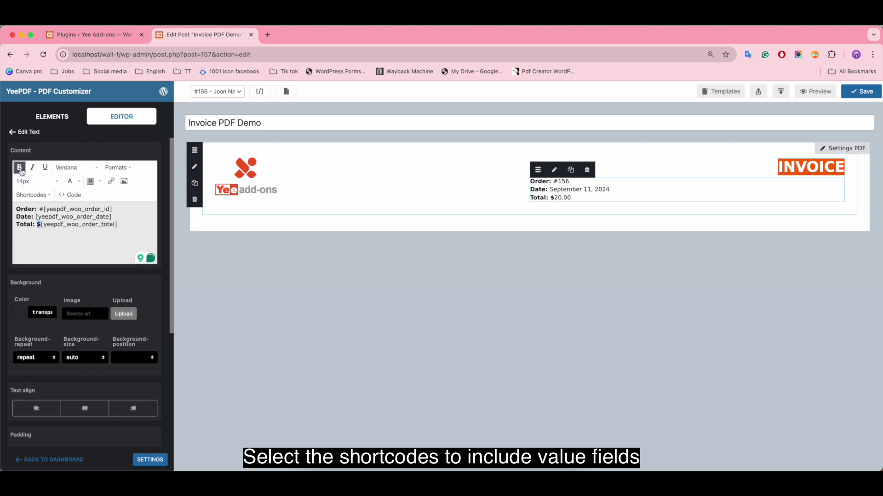
Set the Total line to 20px and right-align the order details block
drag(117, 225, 16, 224)
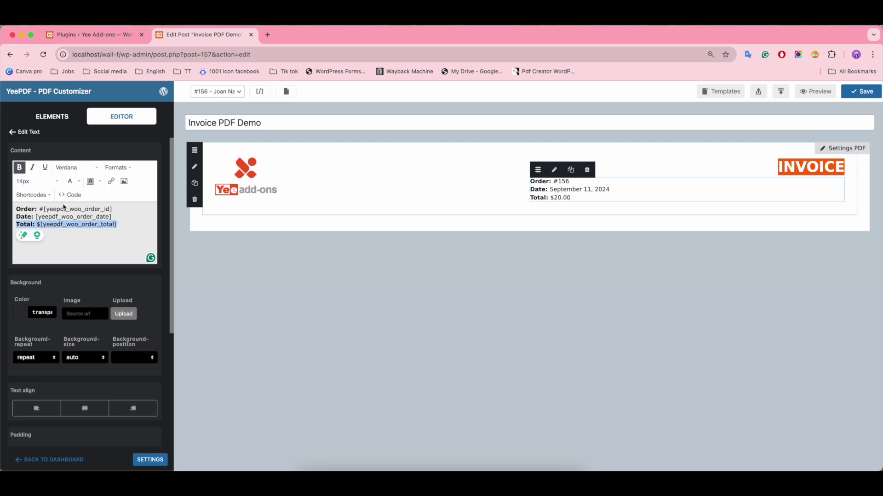
click(37, 181)
click(62, 319)
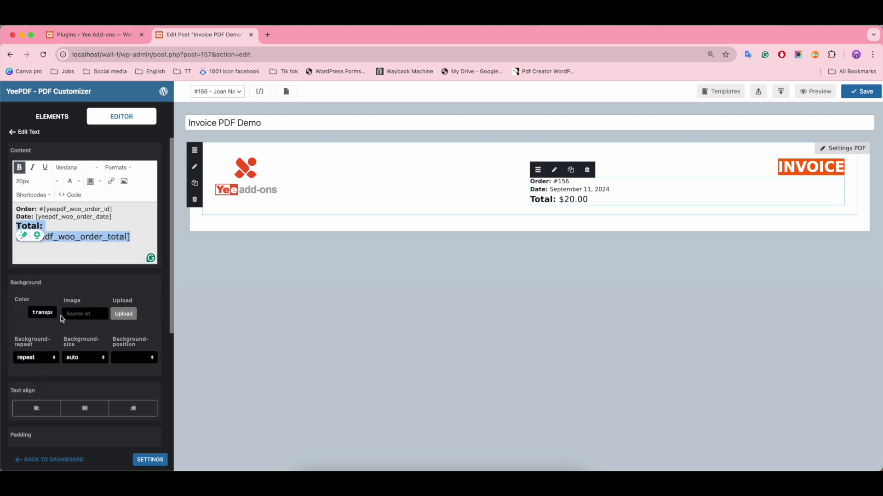
click(142, 410)
scroll(143, 385, down, 2)
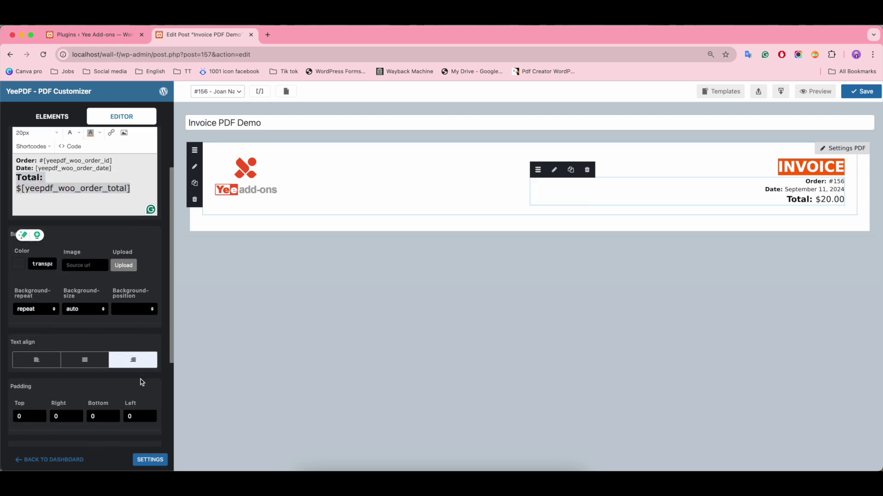
scroll(138, 382, down, 3)
scroll(126, 376, down, 2)
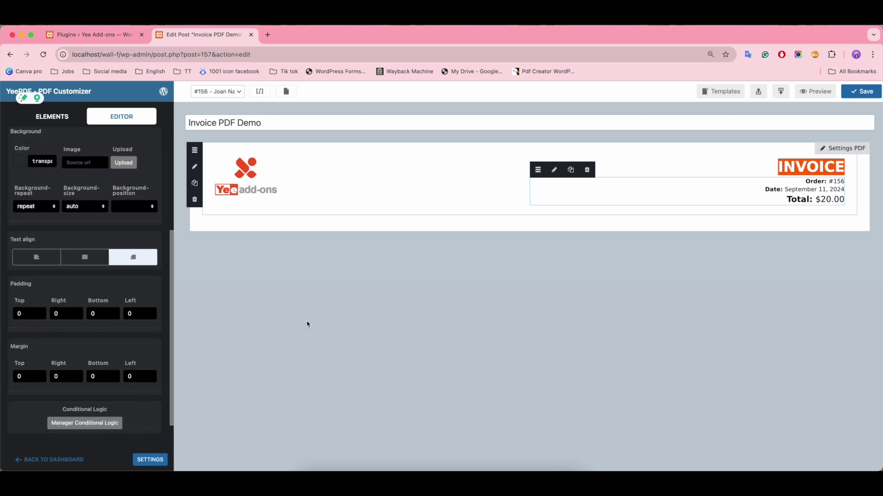
Add a one-column row containing a divider below the invoice header
click(58, 119)
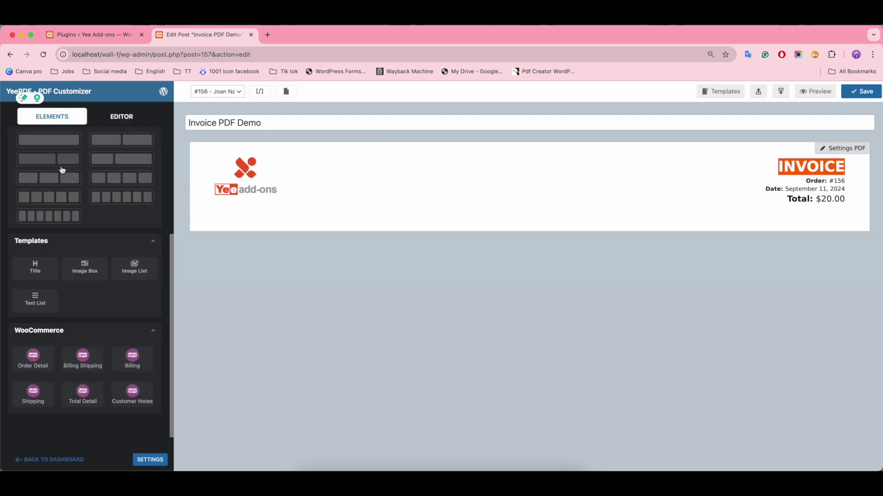
drag(62, 305, 276, 218)
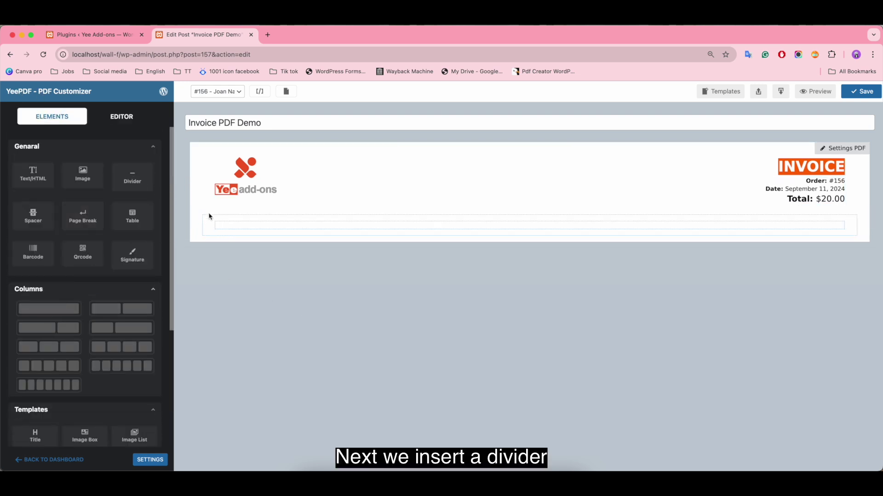
drag(132, 177, 267, 231)
click(291, 228)
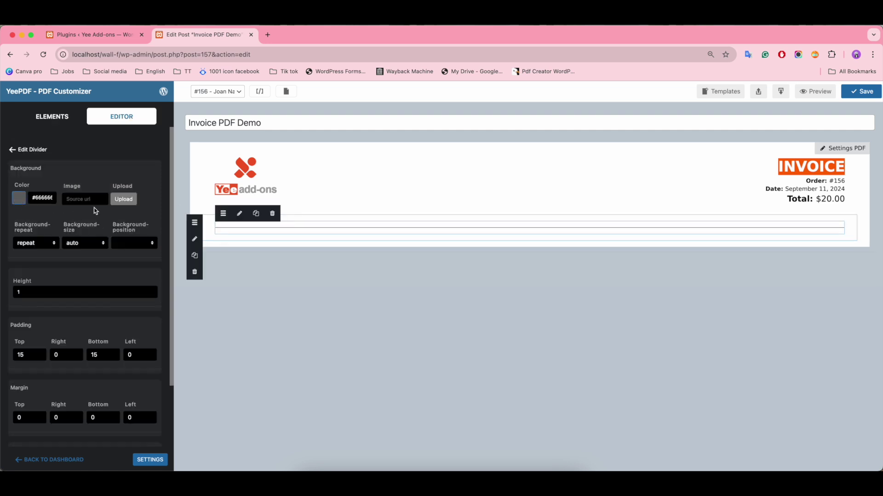
Set the divider to height 2, top and bottom padding 0, in lighter grey
click(38, 290)
text(2)
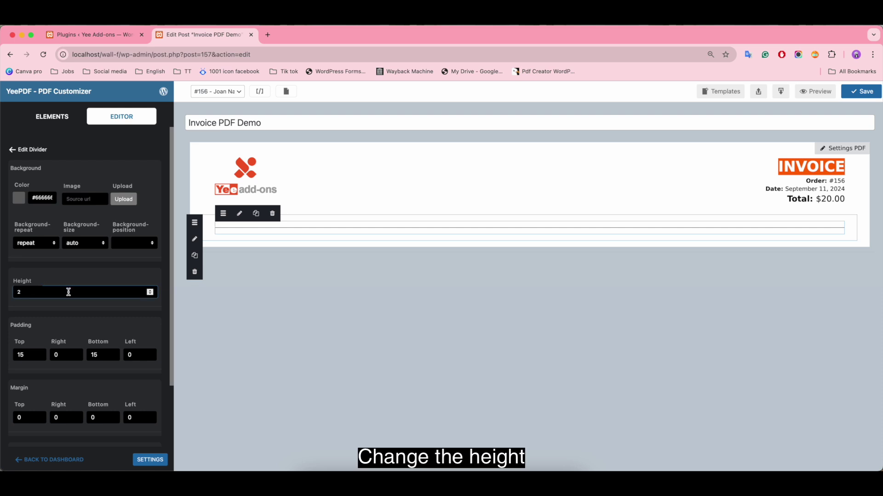
click(27, 356)
text(0)
click(103, 355)
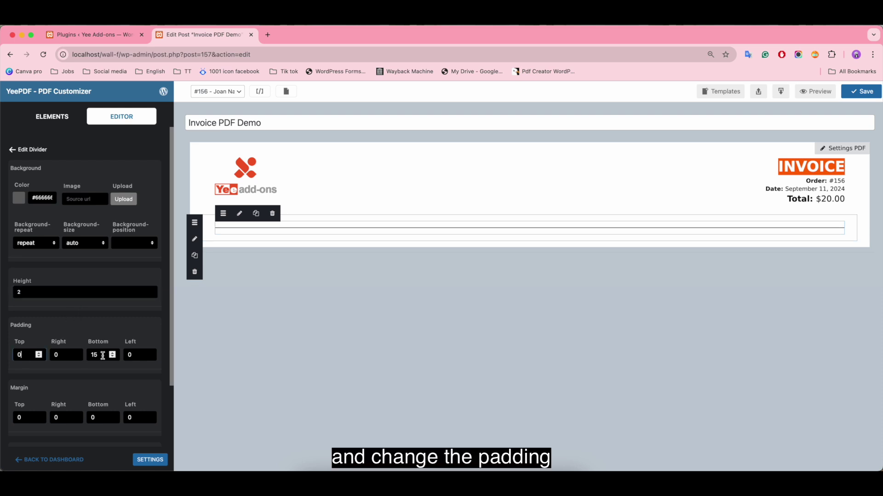
key(BackSpace)
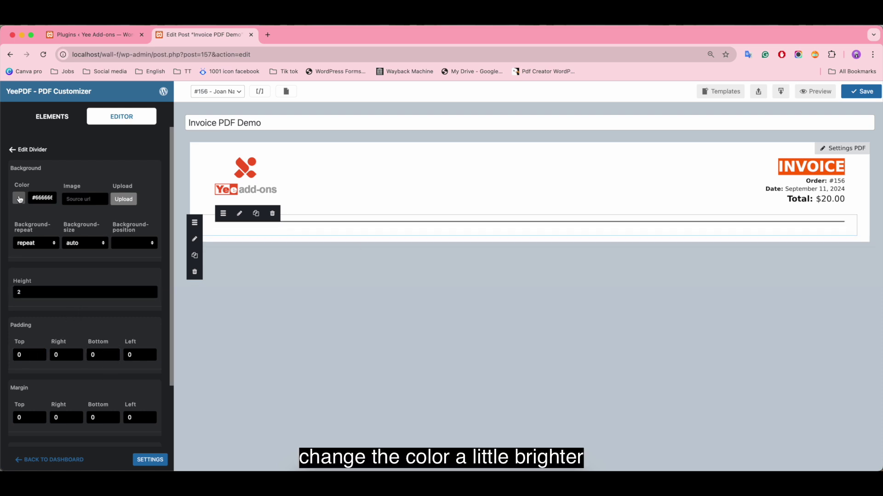
click(18, 199)
click(29, 275)
drag(29, 275, 59, 250)
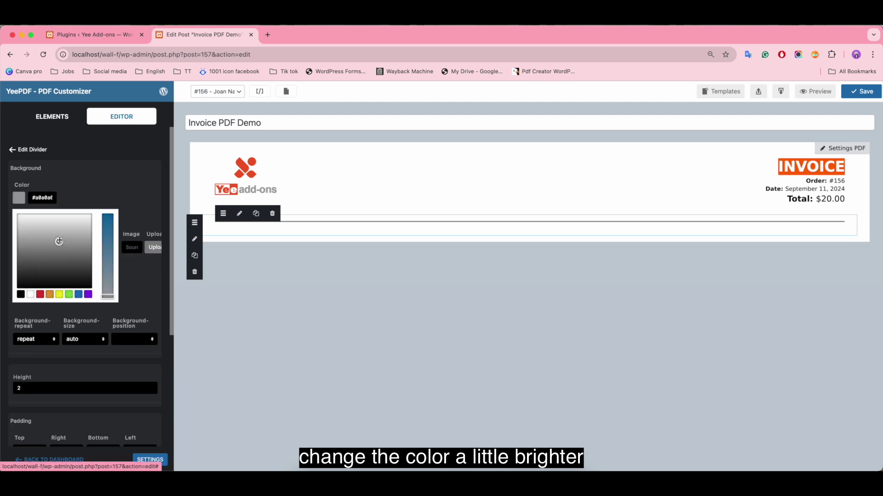
click(79, 119)
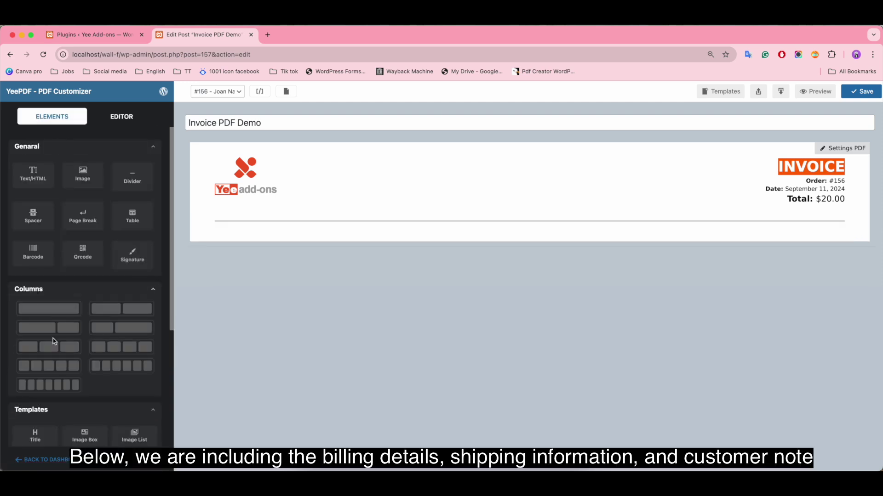
Add a three-column row below the divider with a Text/HTML block in each column
drag(51, 343, 237, 238)
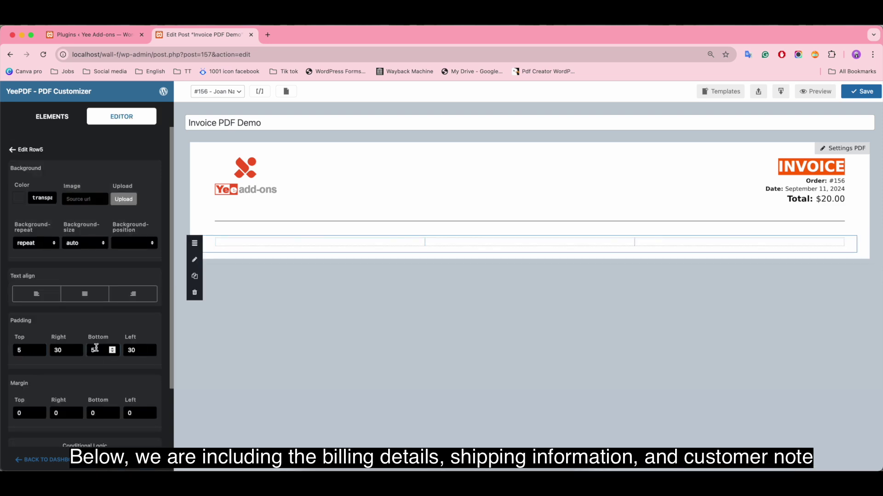
click(50, 117)
drag(33, 175, 251, 246)
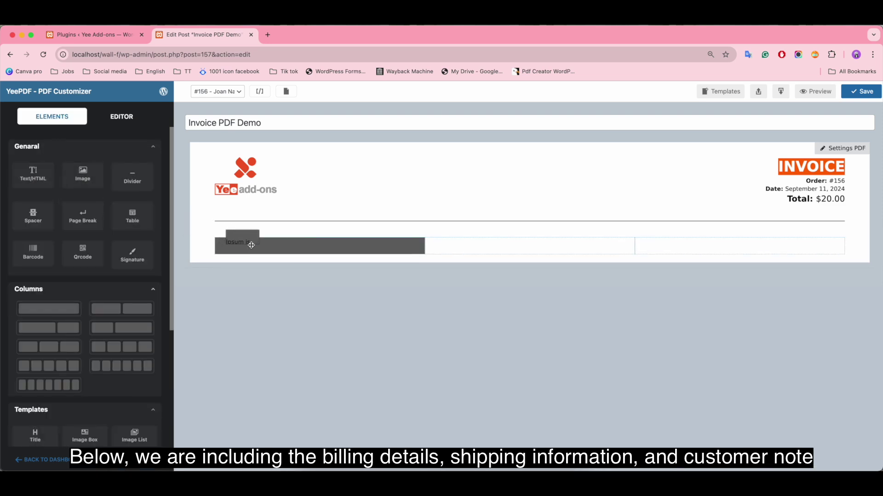
drag(46, 176, 476, 248)
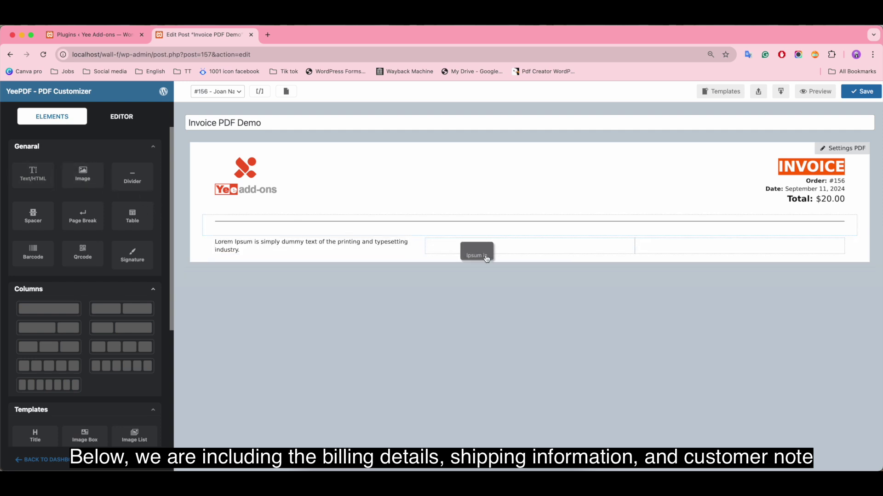
drag(37, 177, 696, 248)
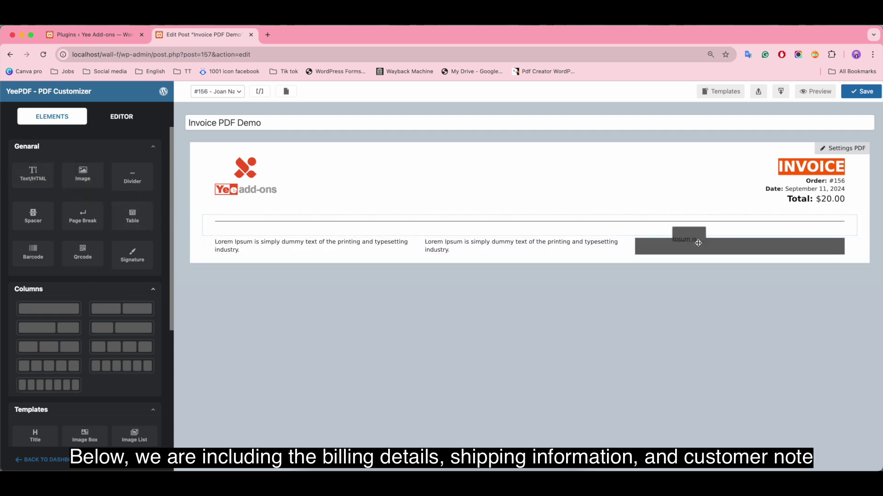
Replace the first column's placeholder with a bold 'Bill to:' heading
click(304, 242)
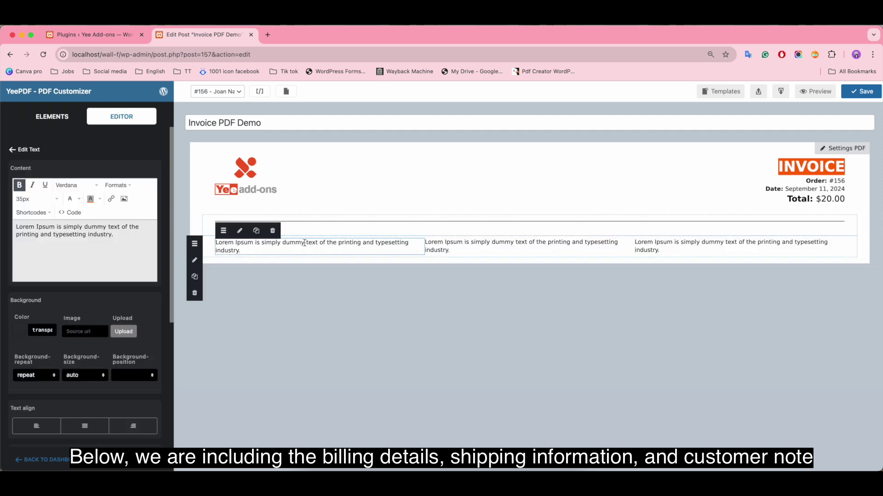
click(27, 229)
key(ctrl+a)
key(BackSpace)
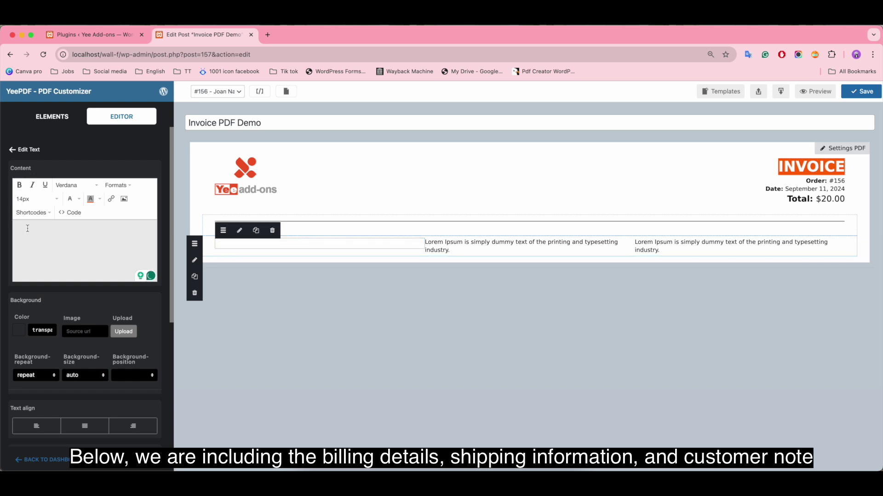
text(Bill to:)
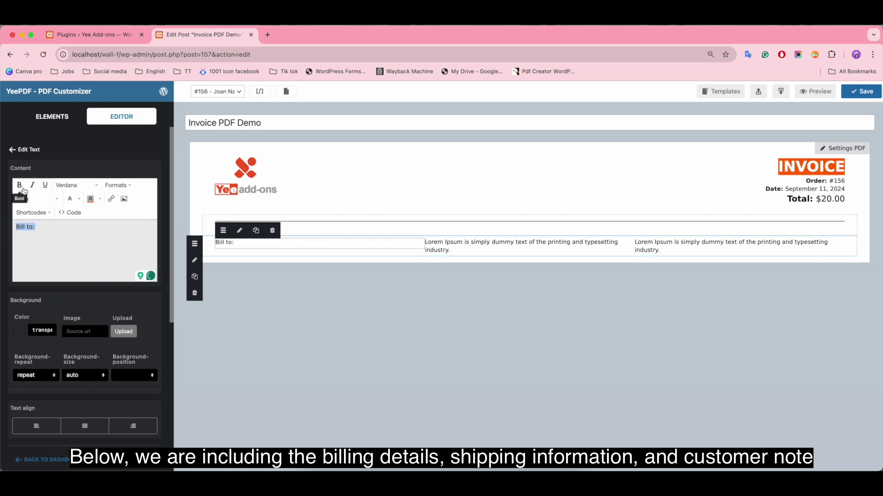
click(19, 185)
Replace the middle column's placeholder with a bold 'Ship to:' heading
click(524, 240)
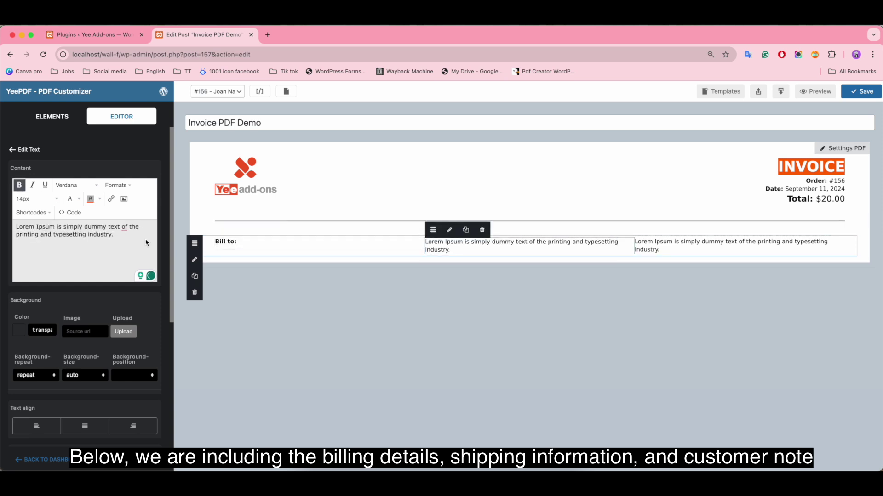
key(ctrl+a)
key(BackSpace)
text(Sh)
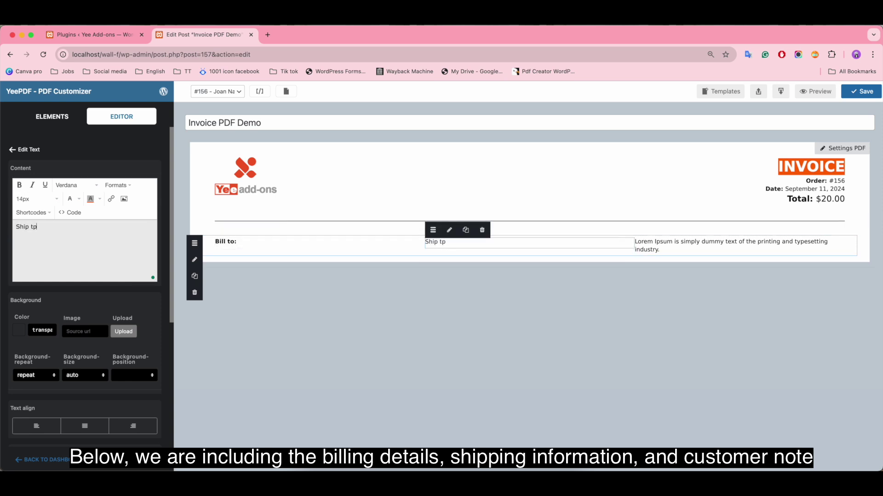
text(o:)
drag(45, 226, 14, 227)
click(19, 184)
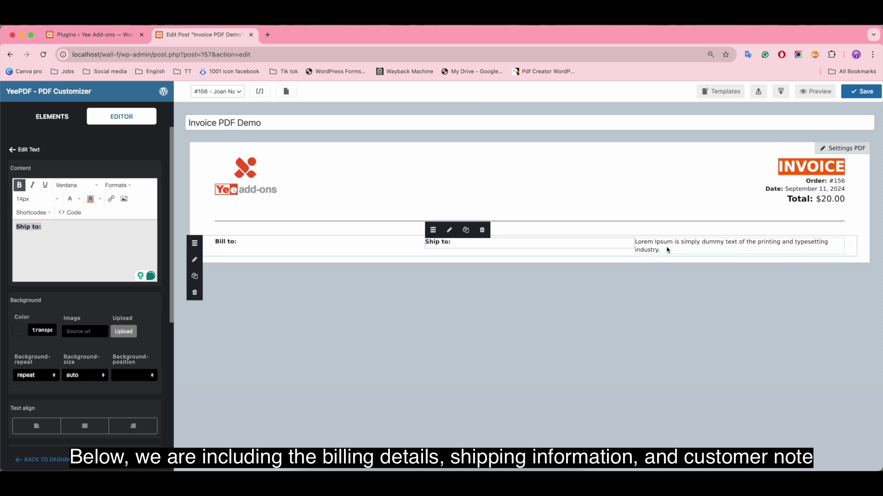
Replace the right column's placeholder with a bold 'Customer Note:' heading
click(735, 244)
key(ctrl+a)
key(BackSpace)
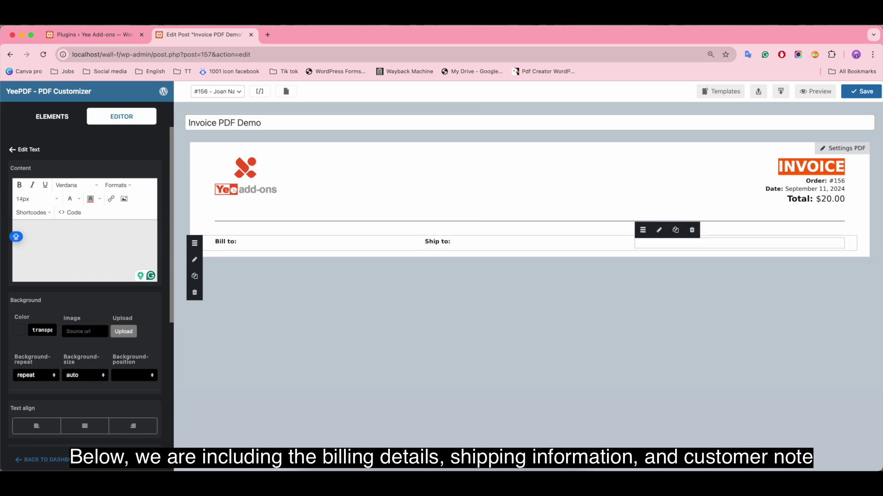
text(Customer Note:)
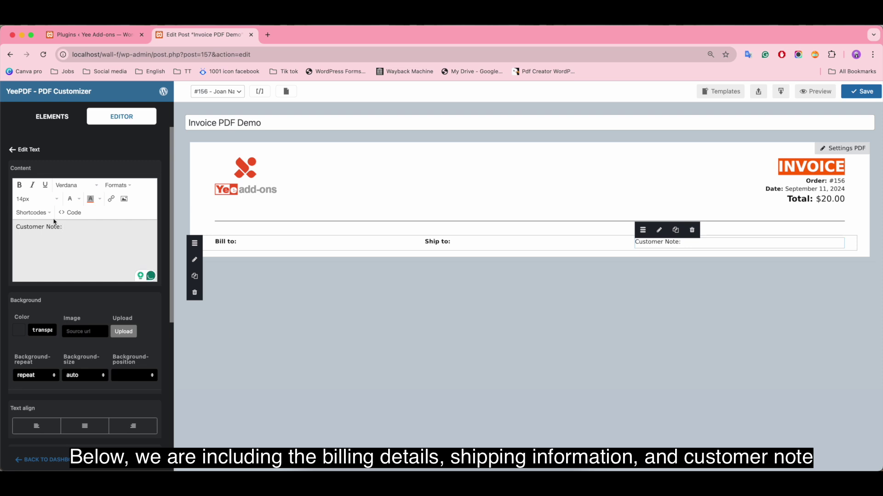
drag(67, 227, 3, 230)
click(20, 186)
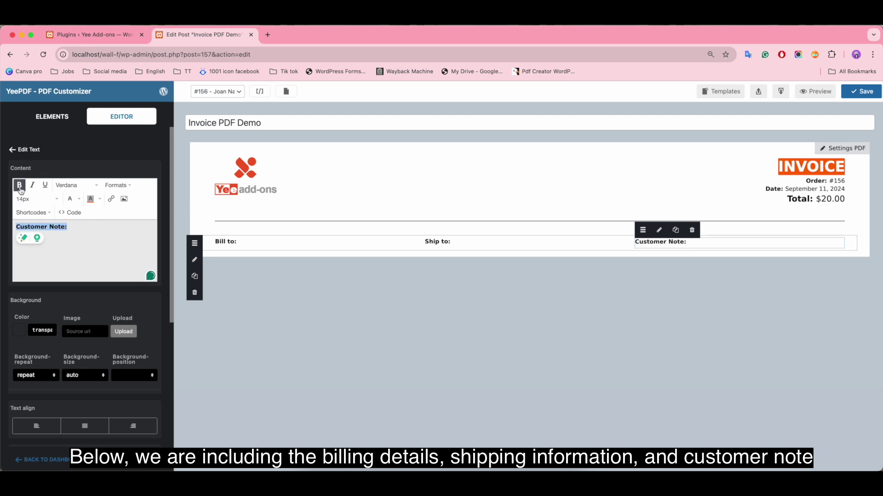
click(206, 245)
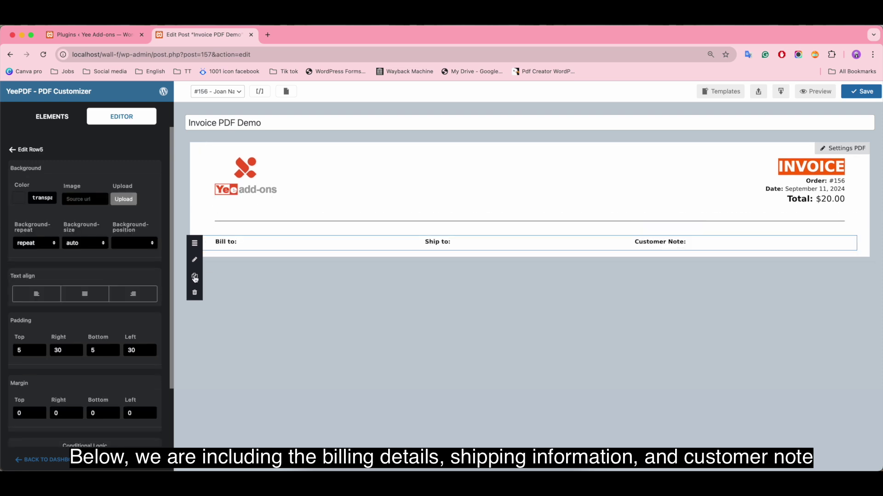
Duplicate the heading row and put the Billing Address shortcode in its first cell
click(194, 277)
click(247, 260)
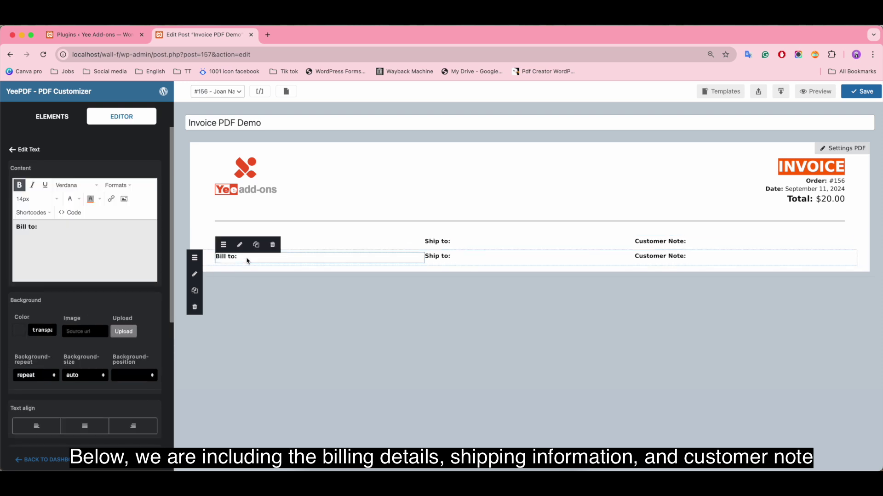
drag(51, 229, 10, 229)
key(BackSpace)
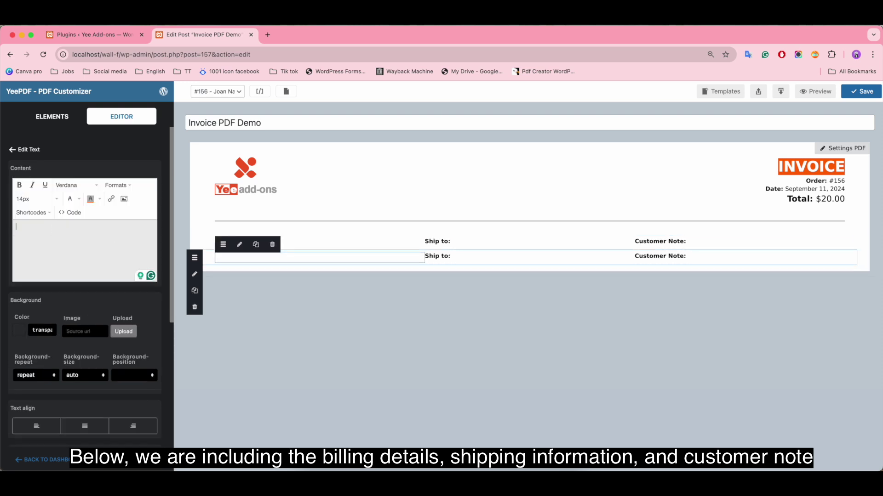
click(26, 214)
mouse_move(101, 275)
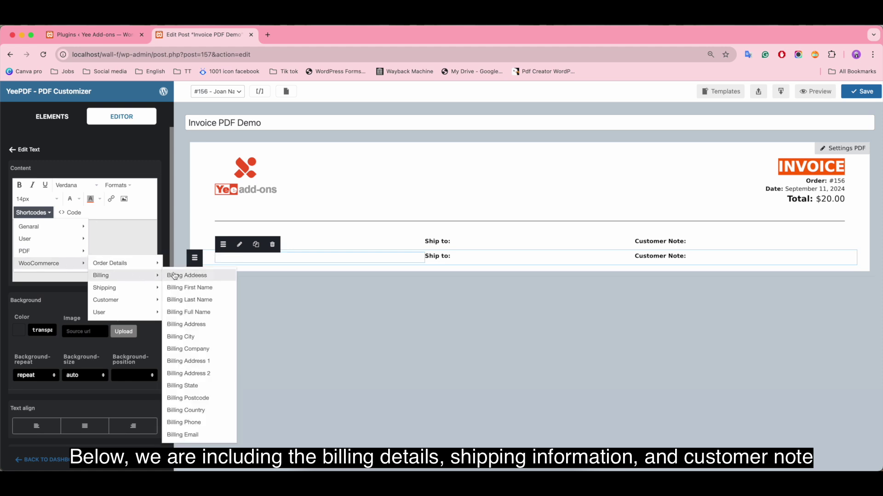
click(180, 275)
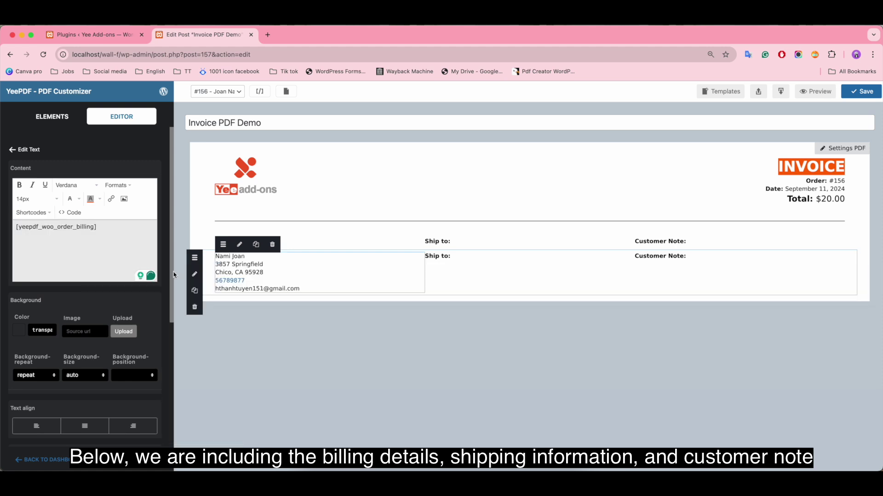
Replace the copied Ship to: text with the Shipping Address shortcode
click(476, 261)
drag(47, 227, 13, 227)
key(BackSpace)
click(31, 213)
mouse_move(38, 263)
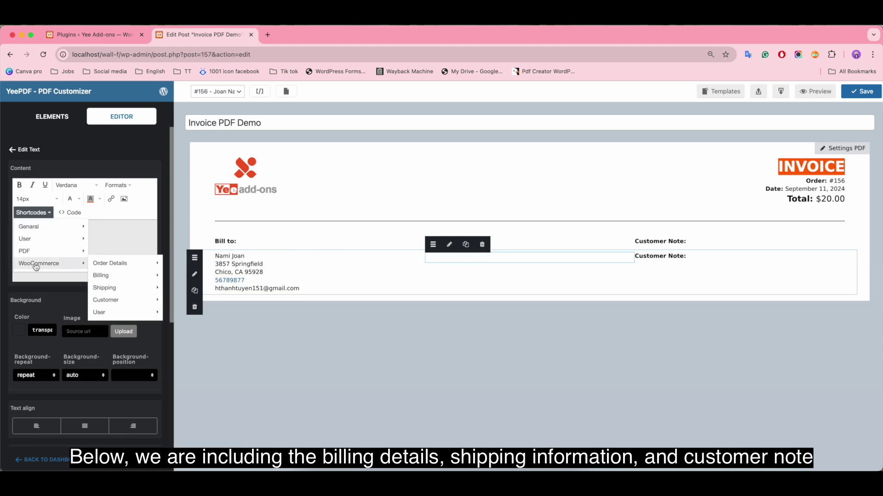
click(201, 288)
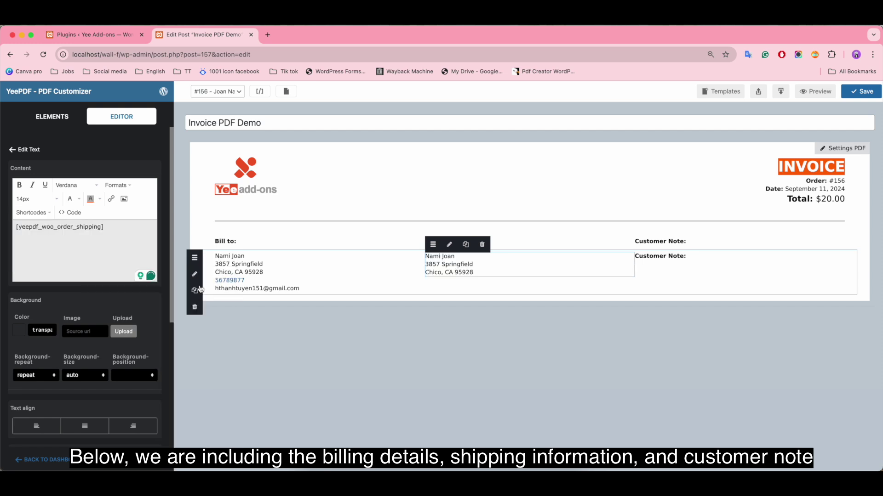
Replace the copied Customer Note: text with the Customer Note shortcode
click(666, 256)
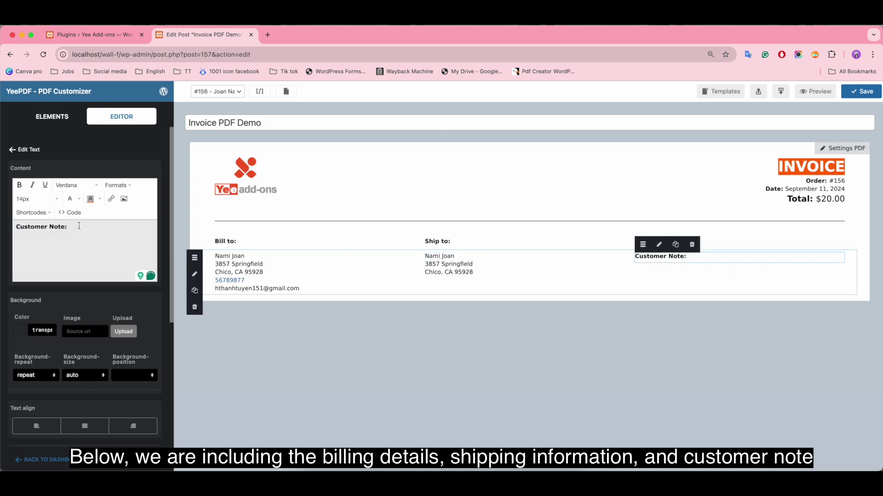
drag(51, 227, 14, 227)
key(BackSpace)
click(32, 213)
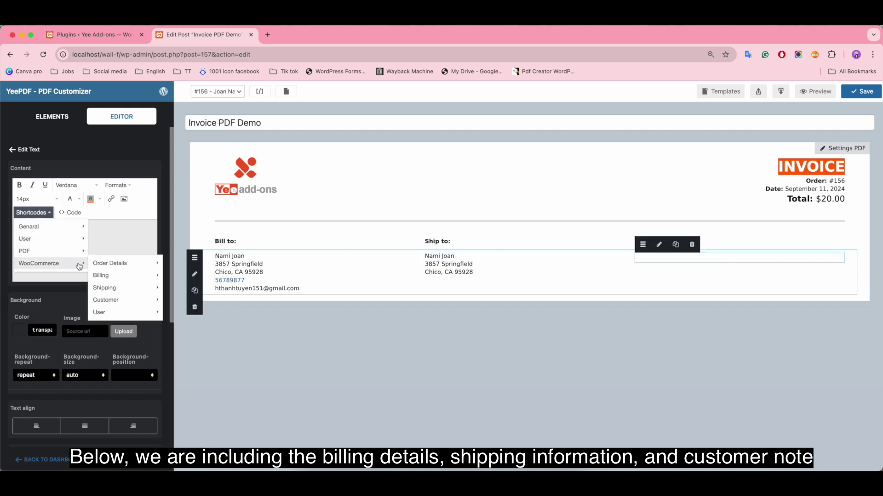
click(202, 313)
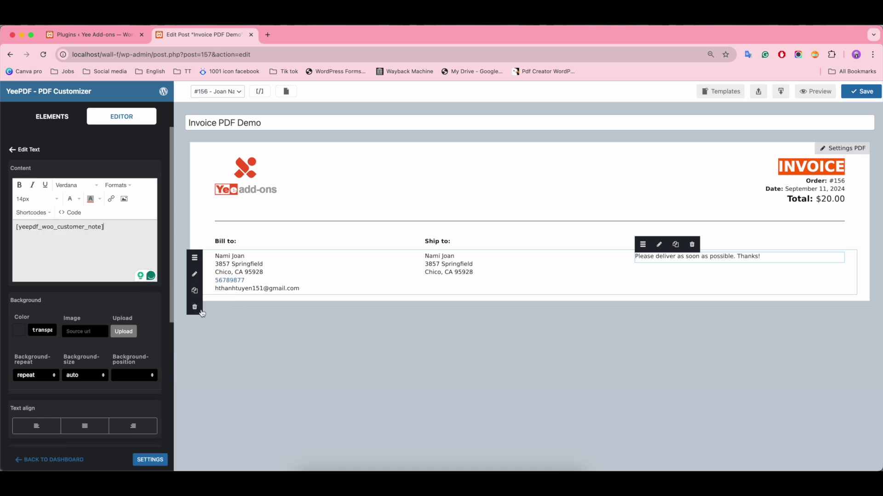
Set the divider row's top and bottom padding to 0
click(316, 237)
click(290, 241)
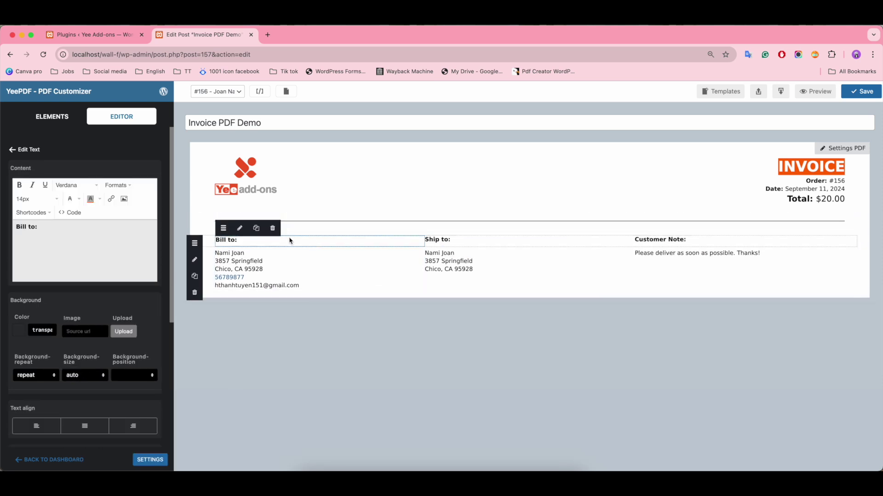
click(208, 242)
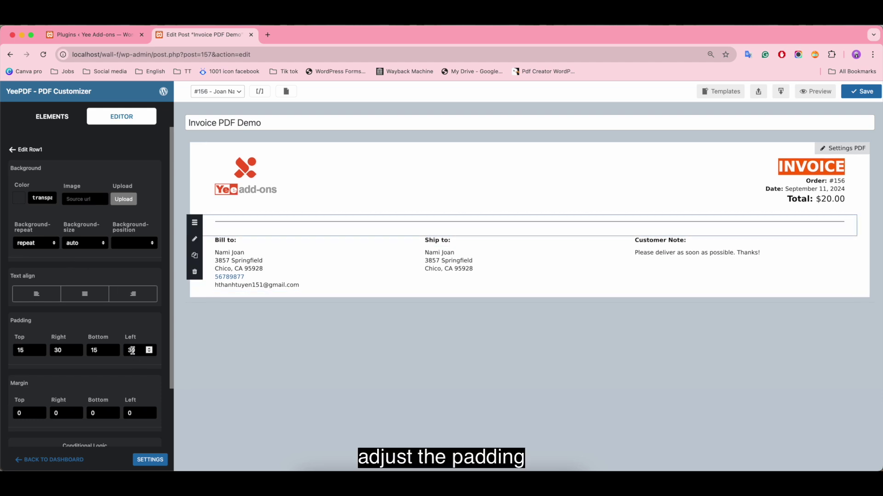
click(94, 351)
key(BackSpace)
click(18, 350)
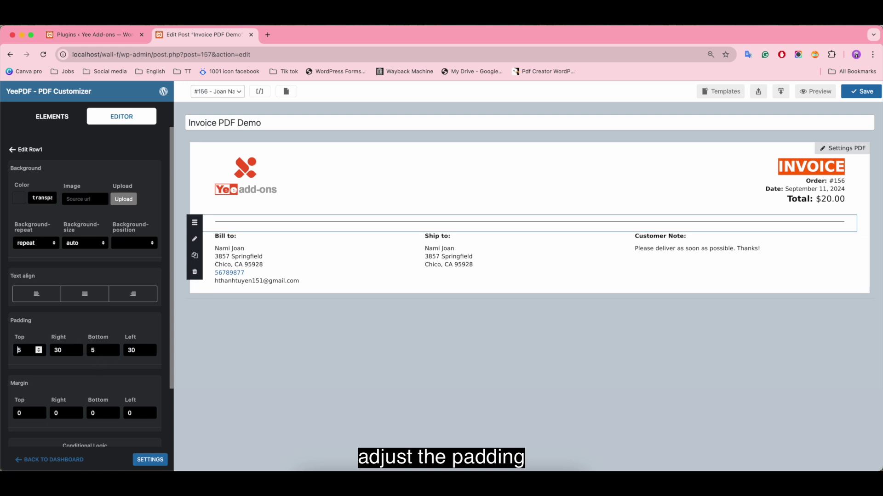
key(BackSpace)
click(95, 350)
key(BackSpace)
text(0)
click(39, 349)
key(BackSpace)
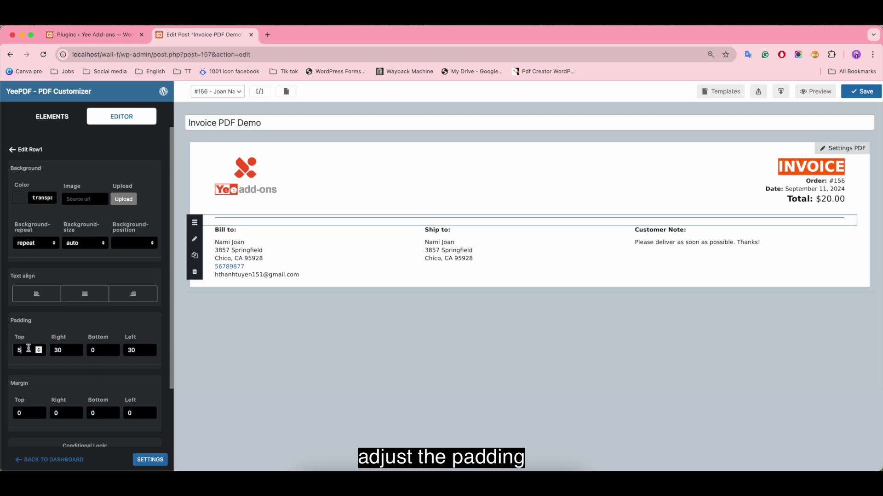
text(0)
click(276, 243)
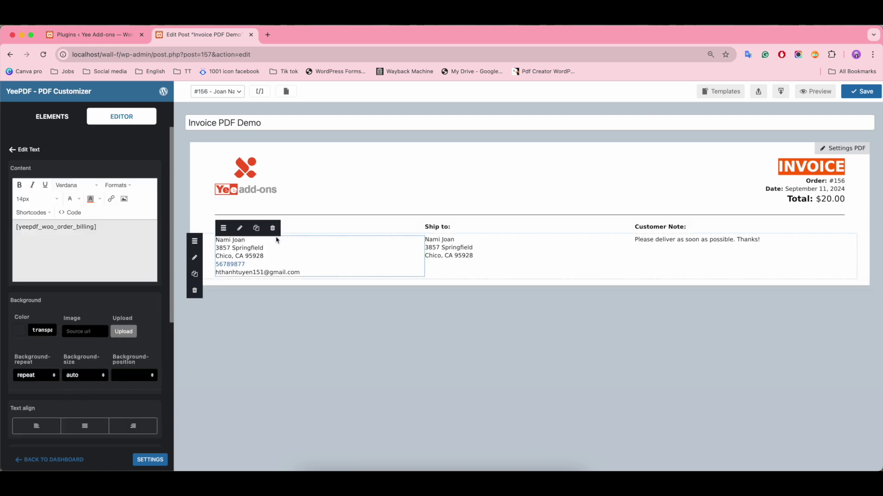
Add a one-column row below the addresses and insert an order details table into it
click(52, 117)
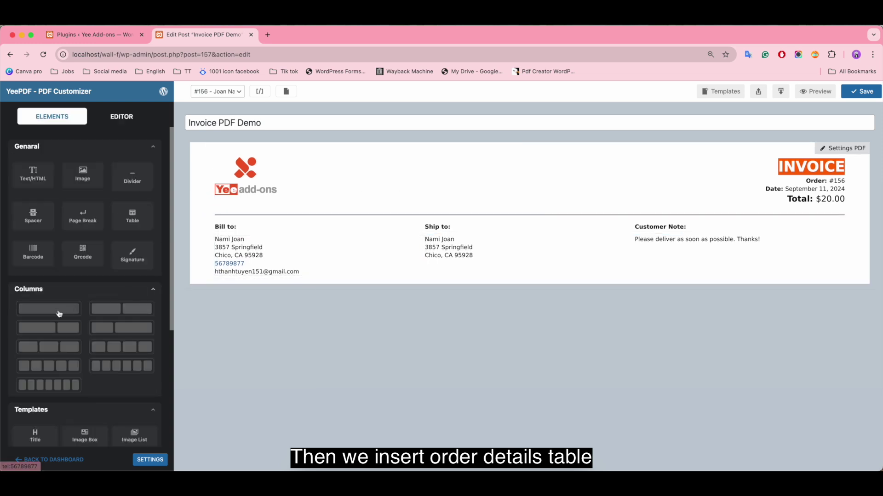
mouse_move(48, 308)
mouse_down()
mouse_move(275, 286)
mouse_move(230, 291)
mouse_up()
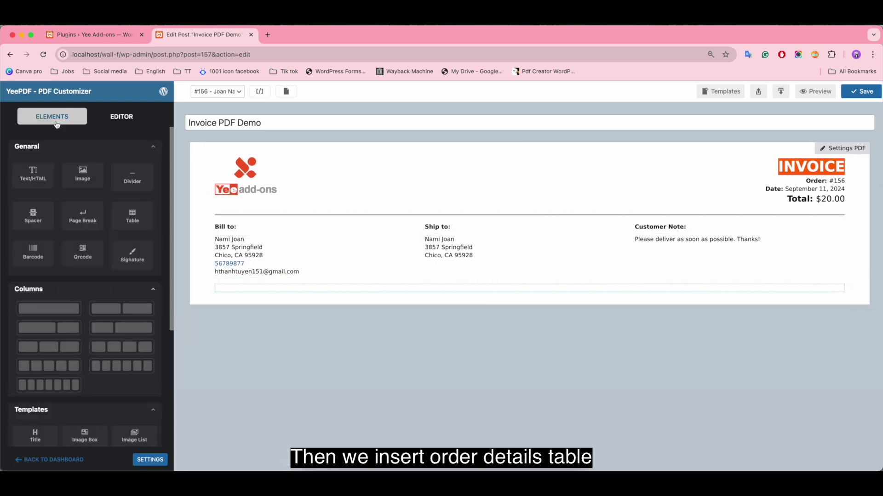
scroll(102, 319, down, 3)
scroll(102, 319, down, 3)
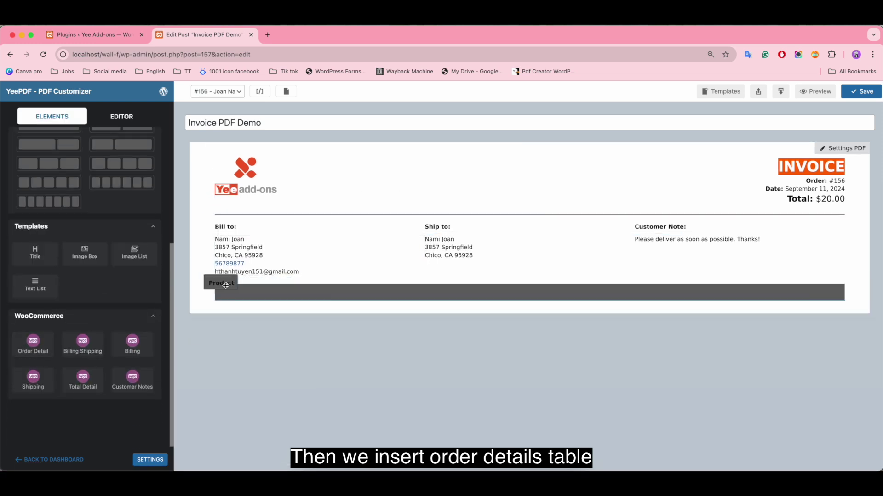
drag(33, 345, 236, 290)
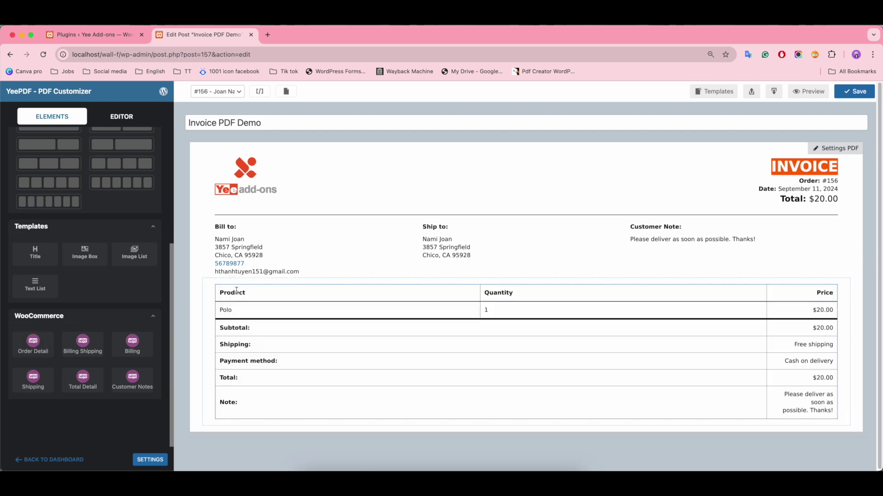
click(248, 298)
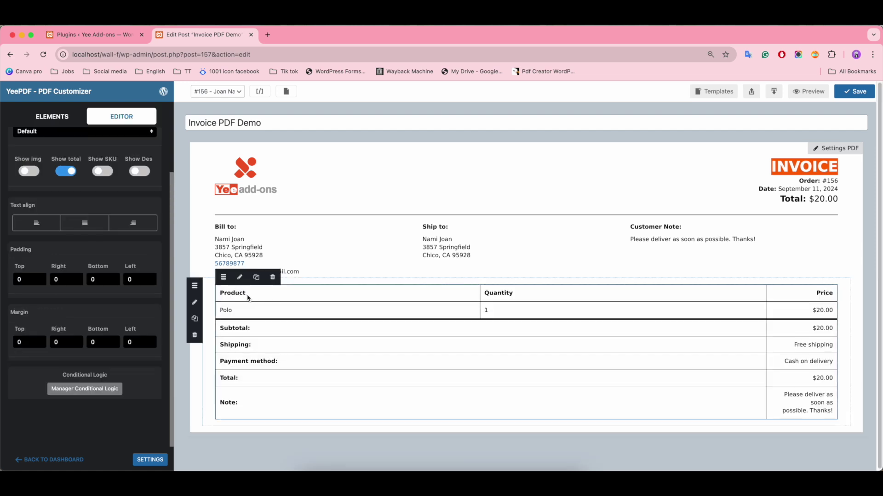
Try Templates 1 and 2, keep Default, and show product images with SKU and description off
scroll(125, 234, up, 2)
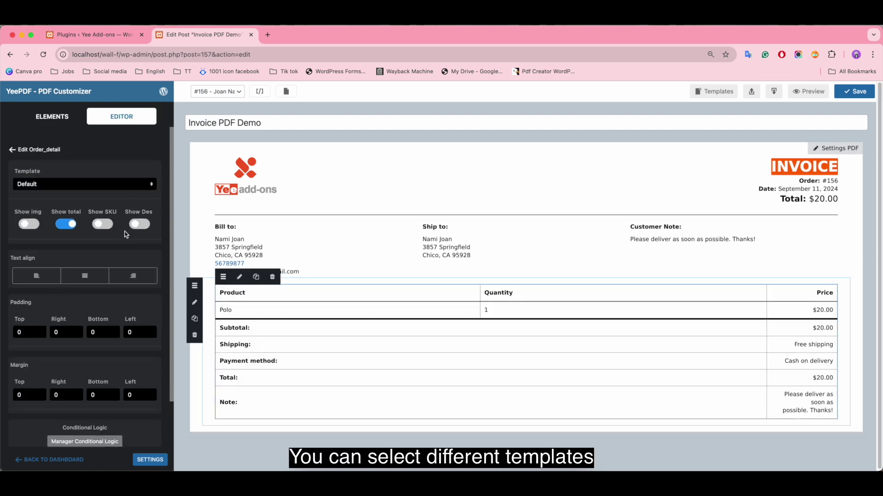
click(84, 183)
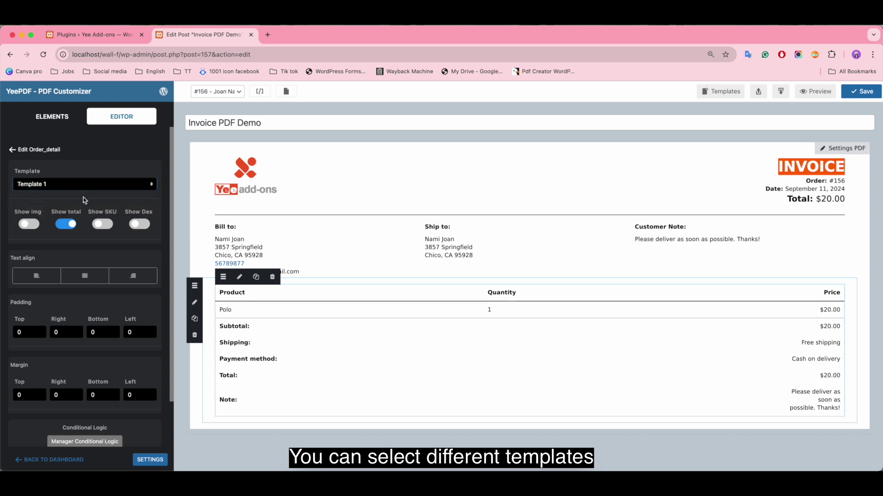
click(94, 184)
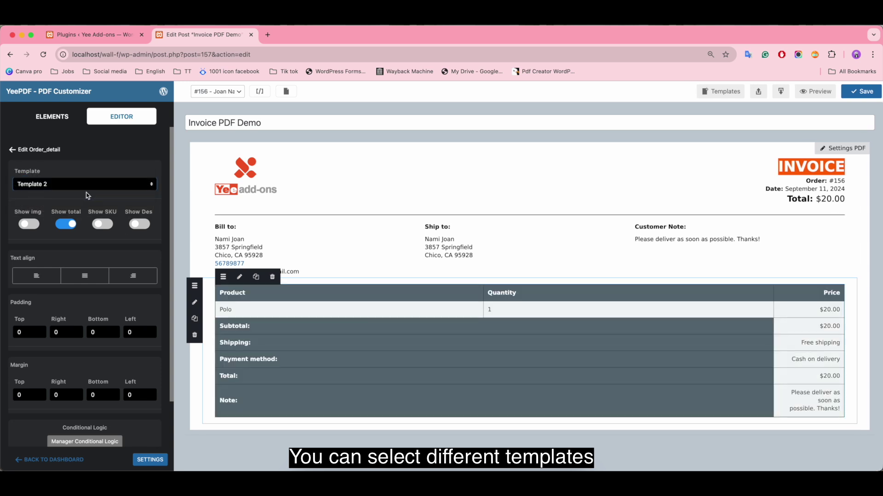
click(92, 186)
click(79, 164)
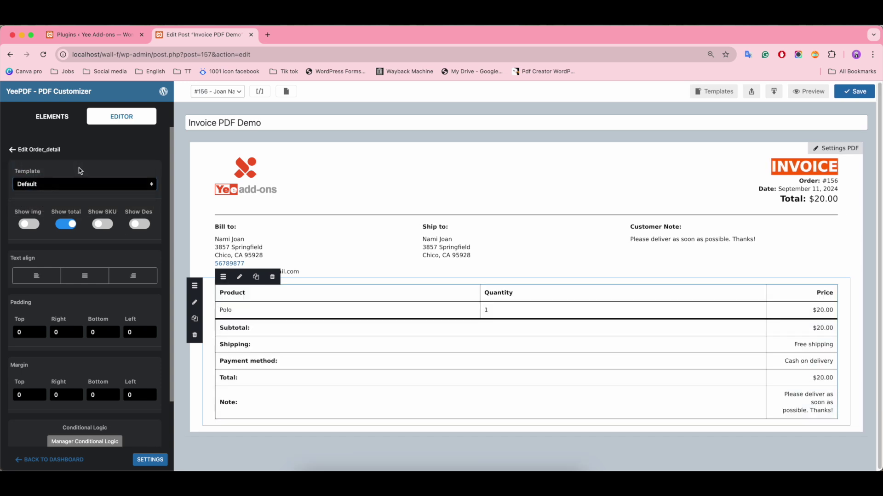
click(32, 225)
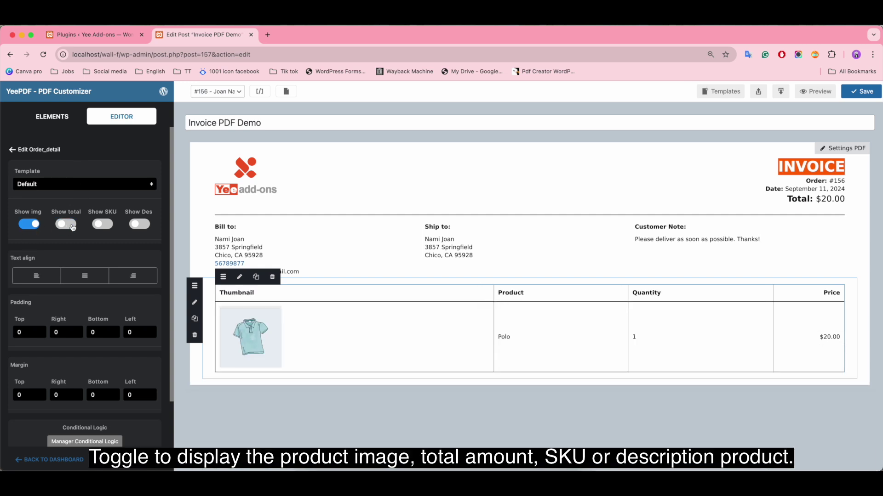
click(106, 224)
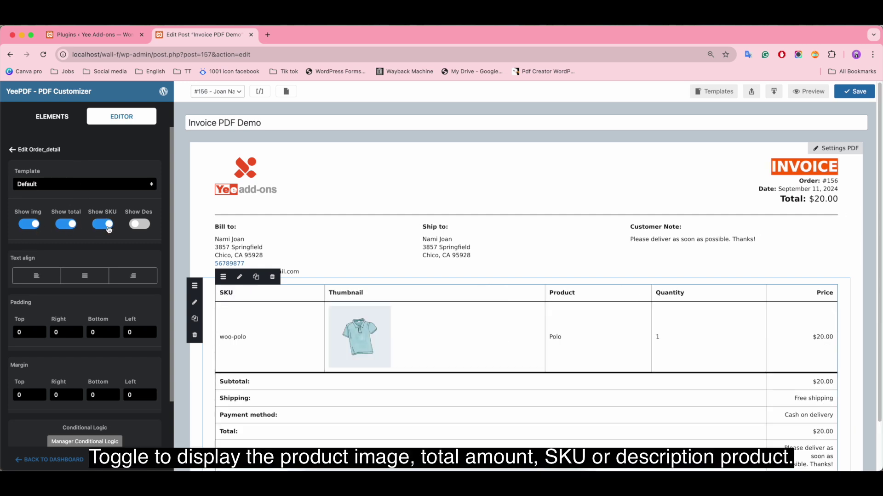
click(106, 225)
click(144, 224)
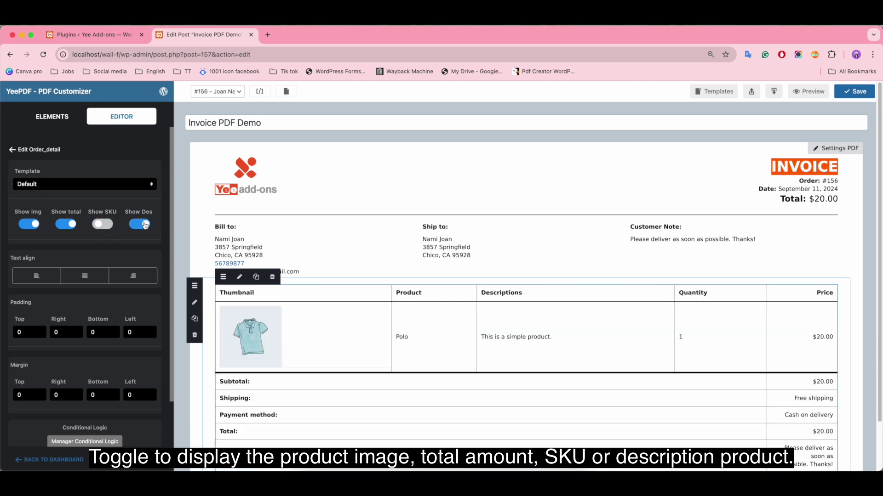
click(137, 224)
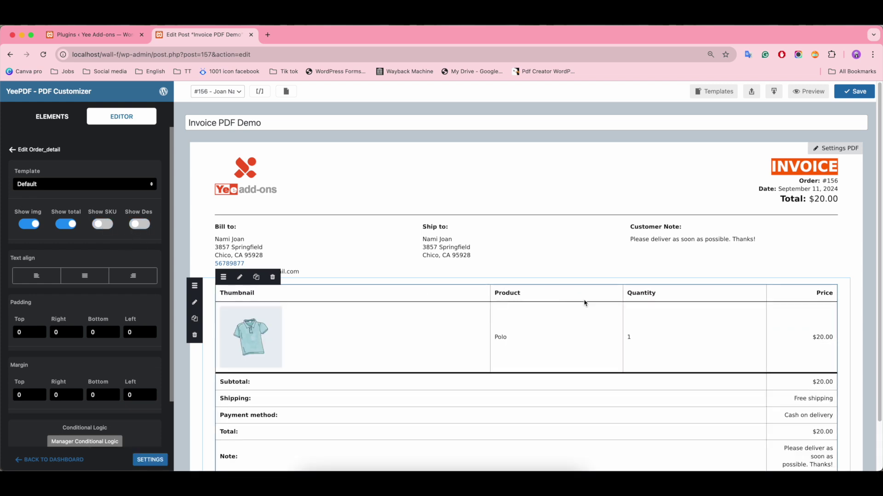
scroll(586, 303, down, 2)
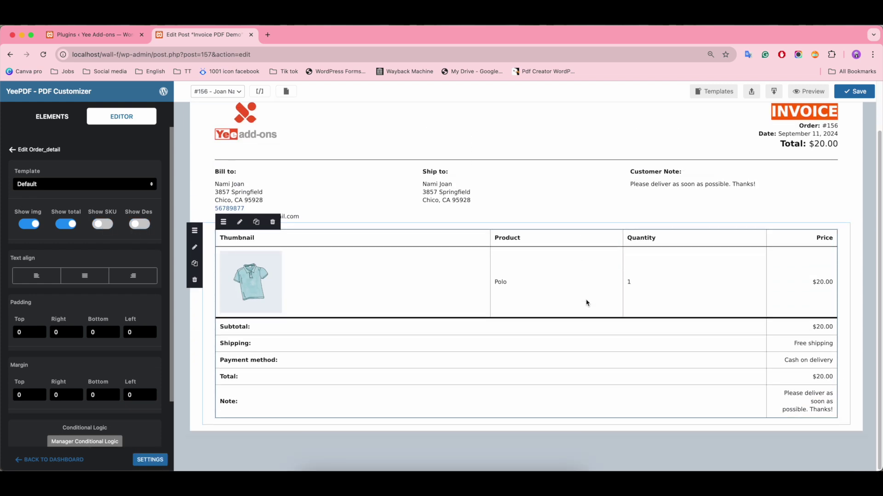
Add a three-column row with a bold, centred 'Signature' text block in the right column
click(45, 121)
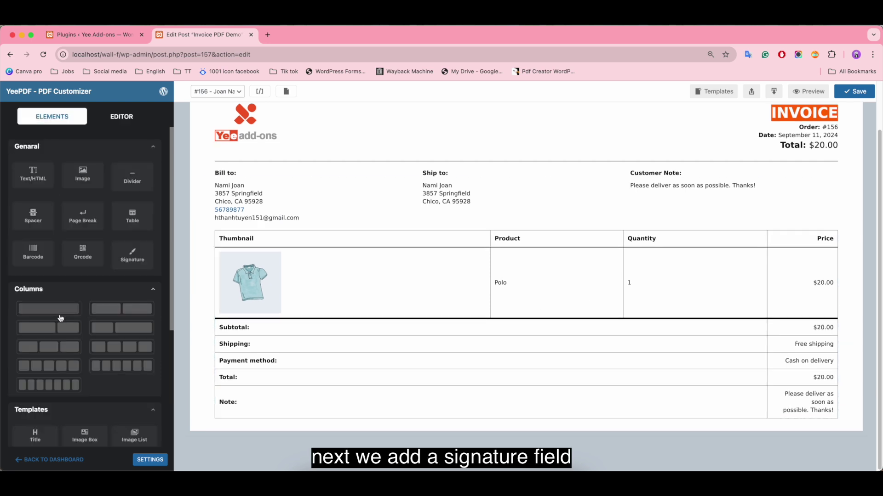
drag(48, 347, 247, 432)
click(223, 434)
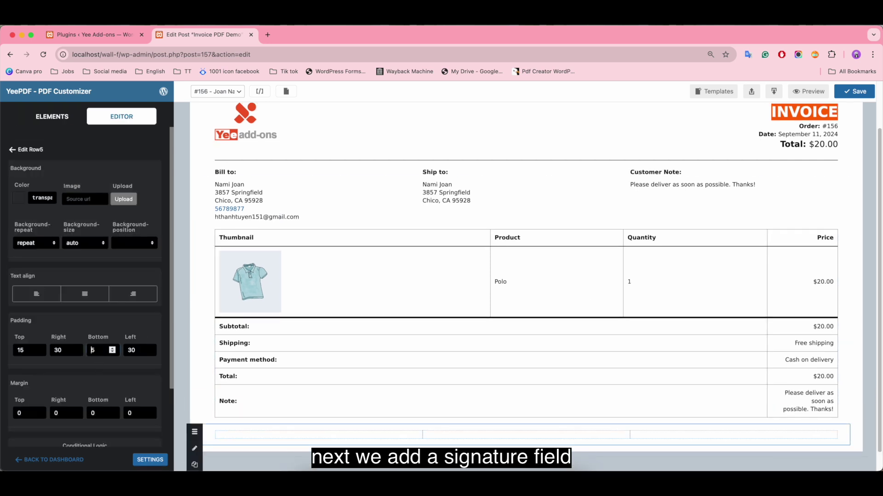
click(42, 118)
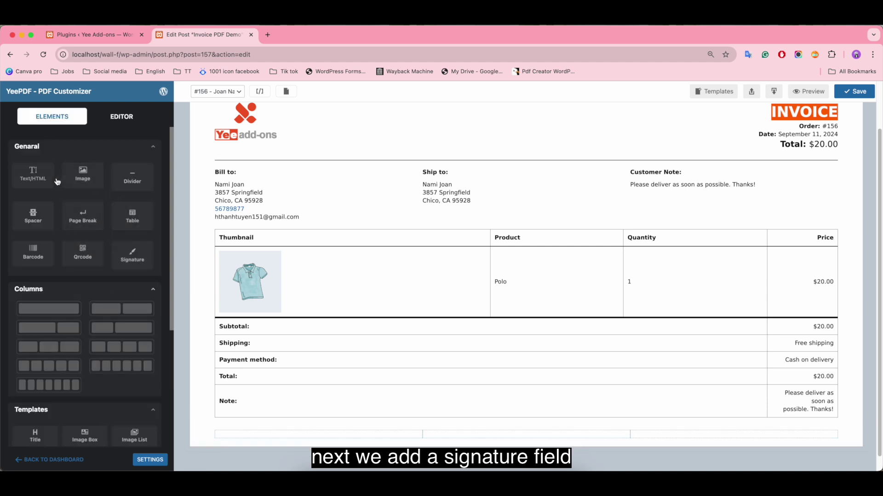
mouse_move(46, 176)
mouse_down()
mouse_move(60, 198)
mouse_move(690, 445)
mouse_up()
click(689, 445)
key(ctrl+a)
key(BackSpace)
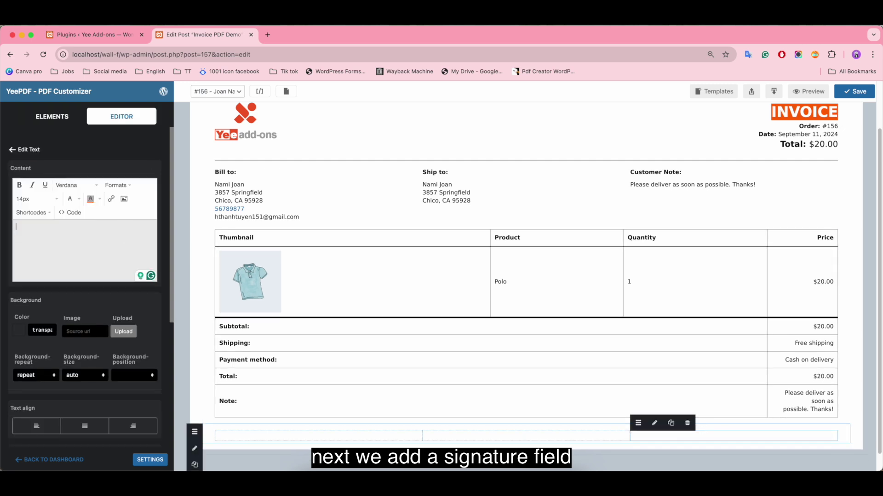
text(Signature)
double_click(30, 226)
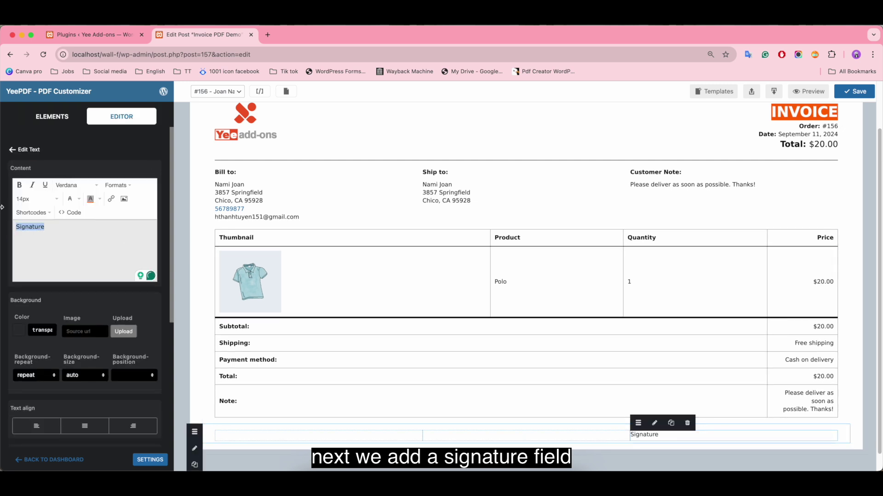
click(19, 185)
click(85, 426)
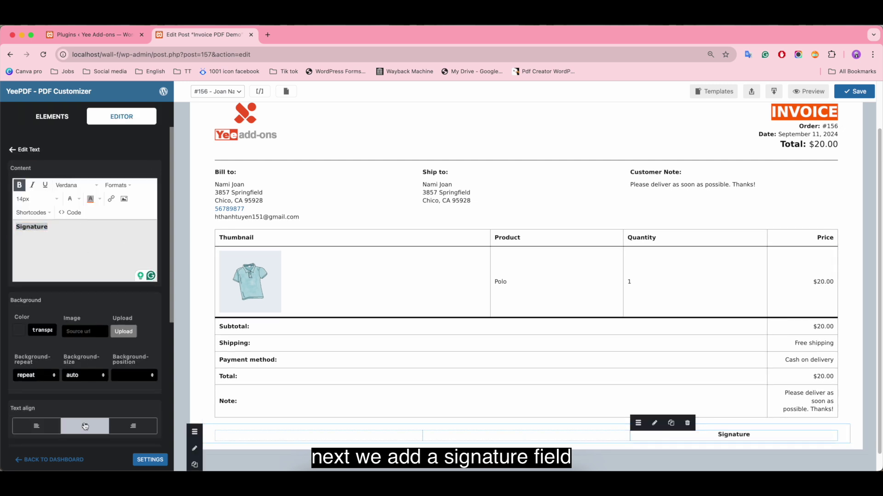
Duplicate the Signature row and replace its text with the order signature shortcode
click(194, 465)
scroll(424, 414, down, 2)
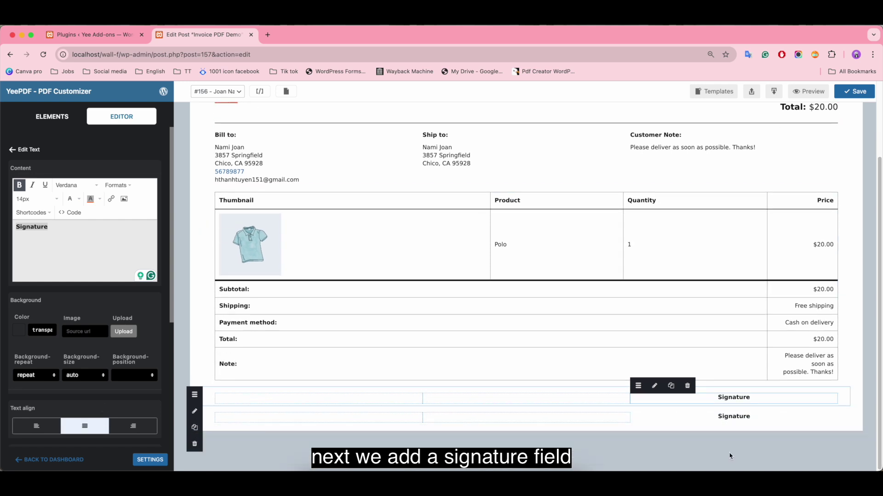
click(737, 416)
double_click(31, 226)
key(BackSpace)
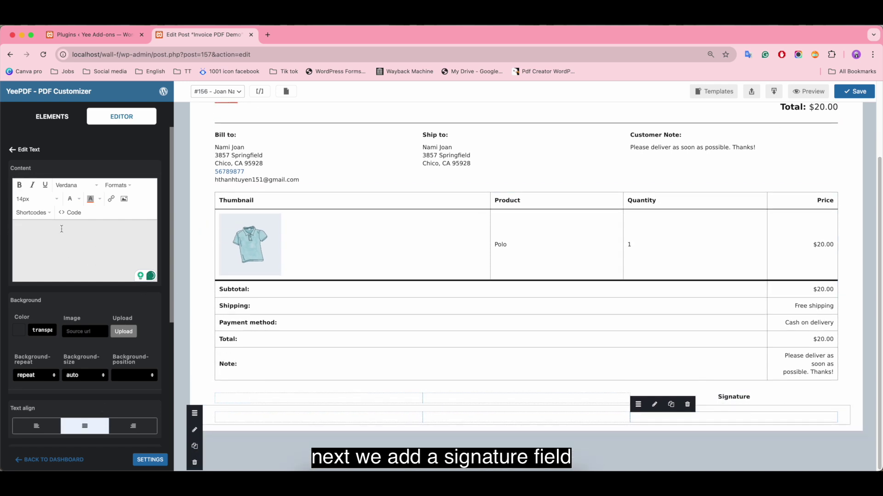
click(32, 212)
mouse_move(39, 264)
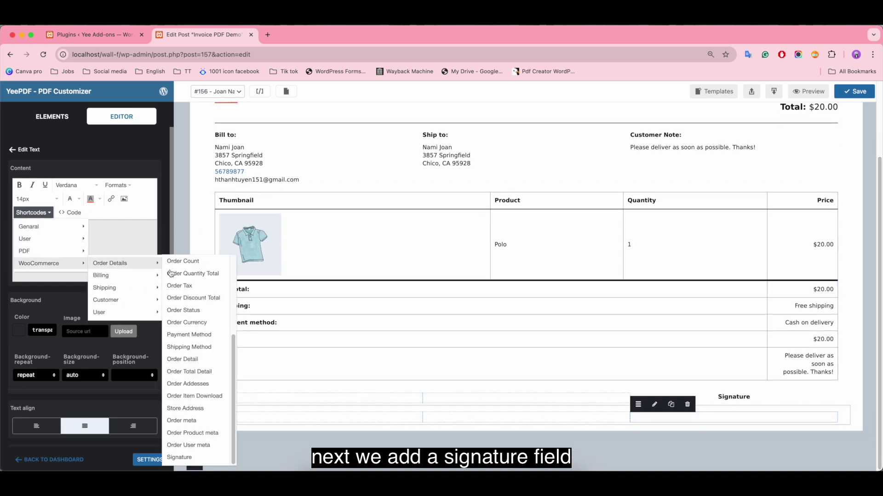
click(179, 457)
scroll(468, 415, down, 4)
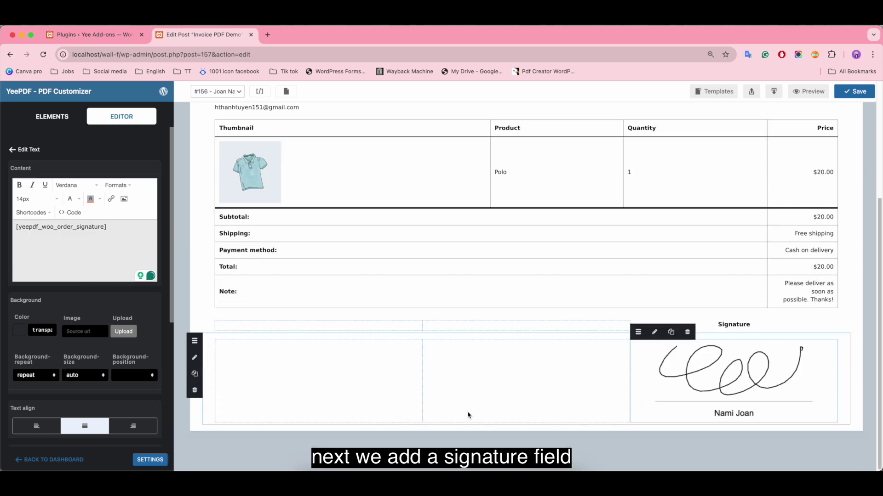
Add a bottom one-column row with bottom padding 5 and the decorative line image as background
click(52, 116)
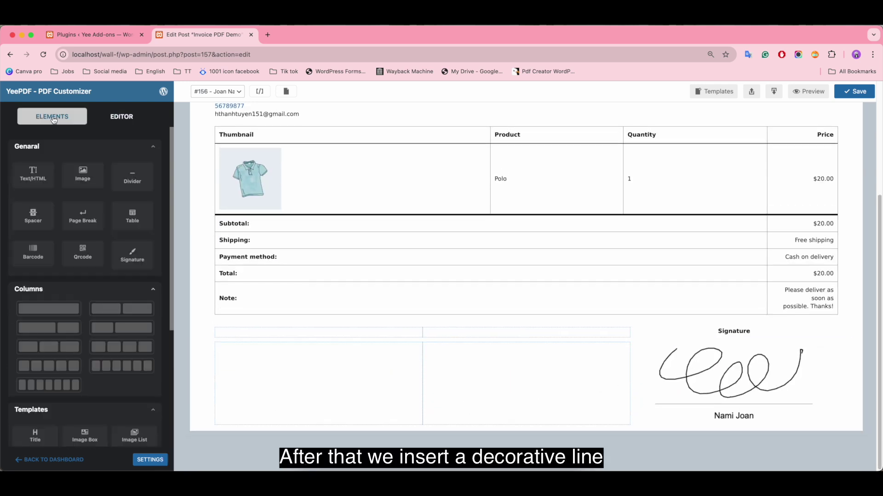
drag(58, 309, 269, 431)
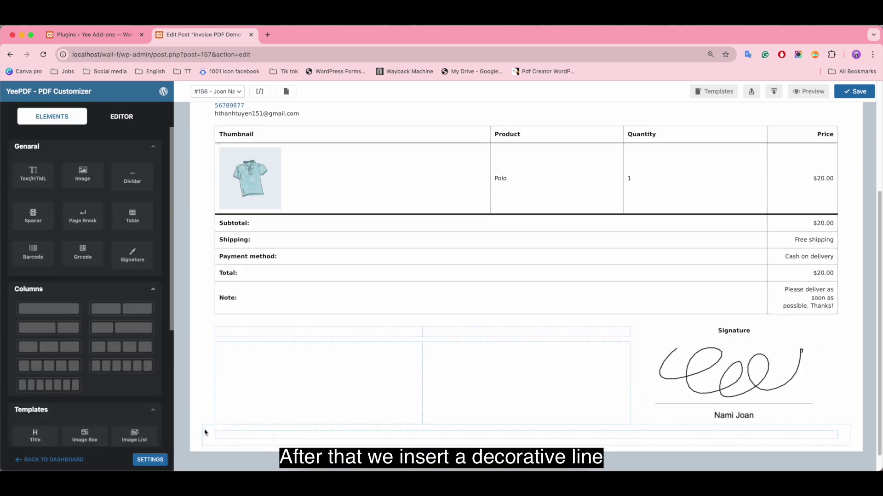
click(204, 432)
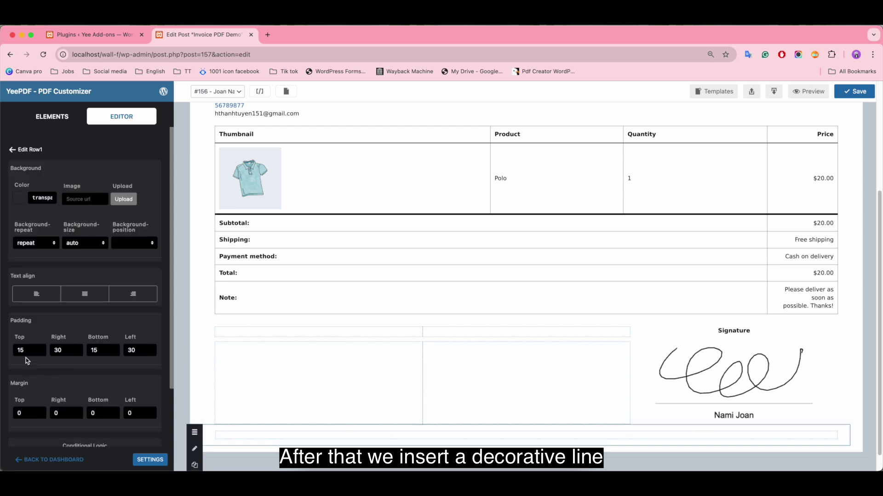
click(97, 352)
key(BackSpace)
scroll(253, 405, down, 1)
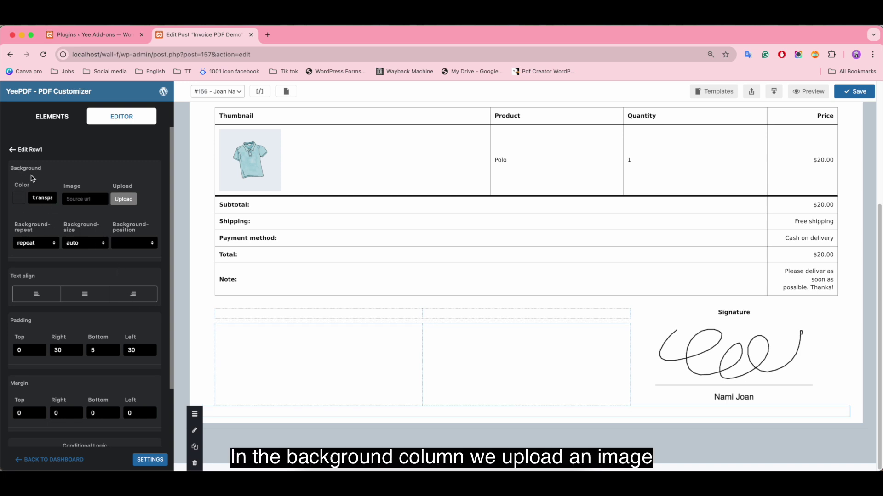
click(123, 199)
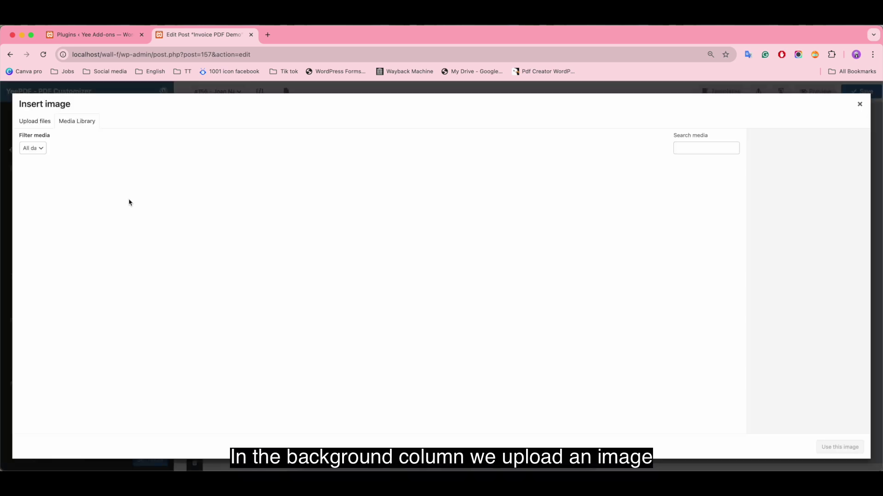
click(104, 189)
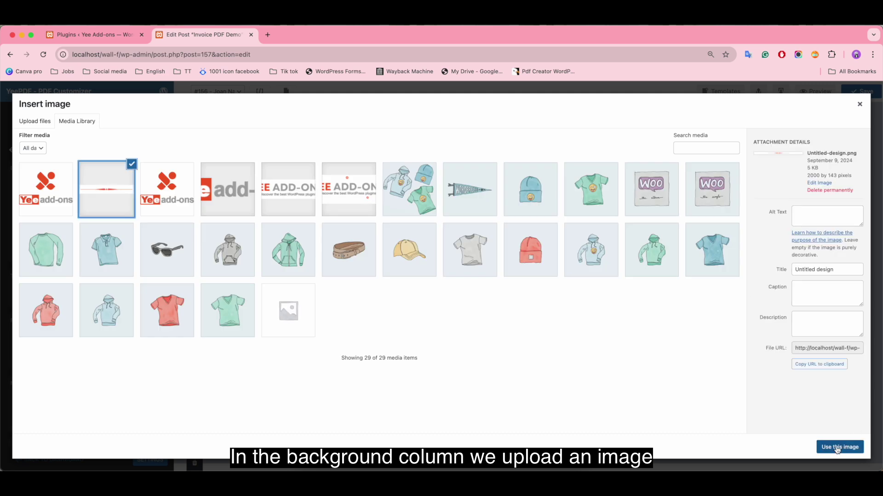
click(837, 448)
Set the row background to no-repeat, center center position, and cover size
click(39, 244)
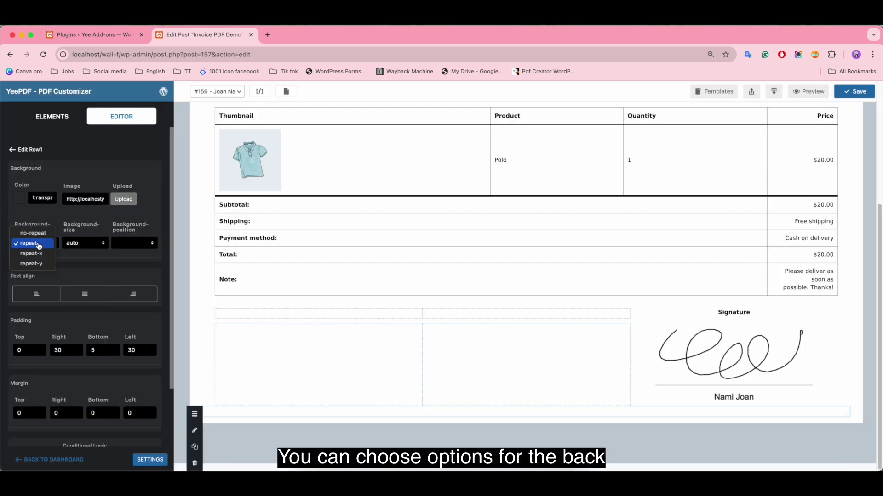
click(39, 244)
click(83, 243)
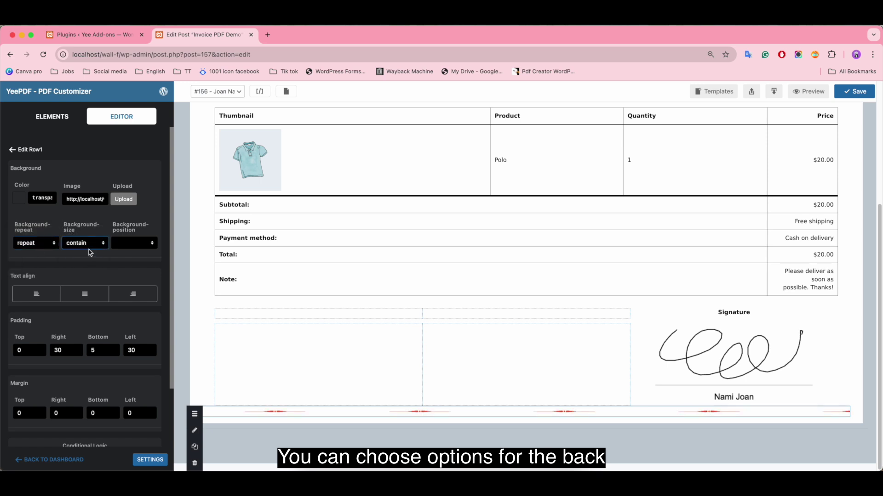
click(88, 243)
click(79, 223)
click(83, 243)
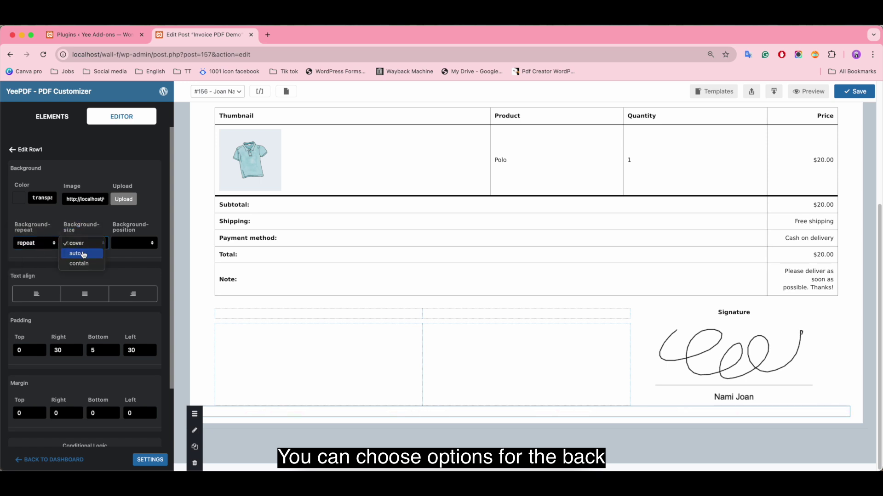
click(83, 255)
click(81, 253)
click(40, 243)
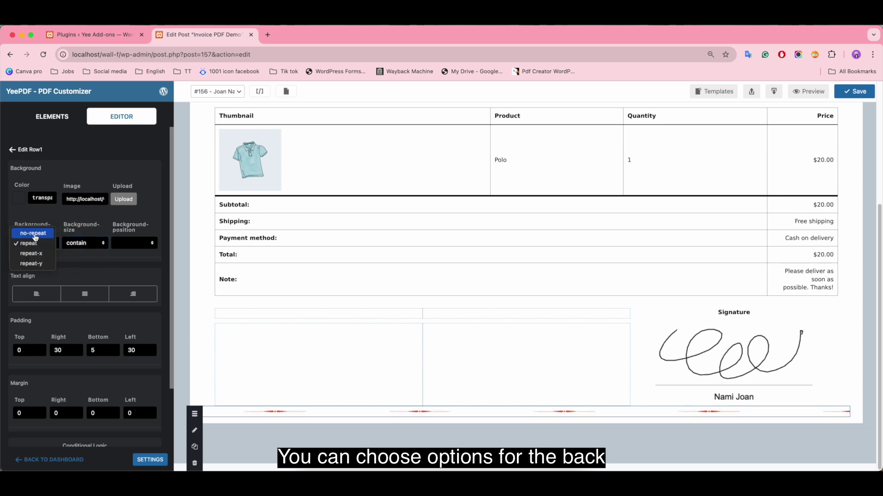
click(36, 244)
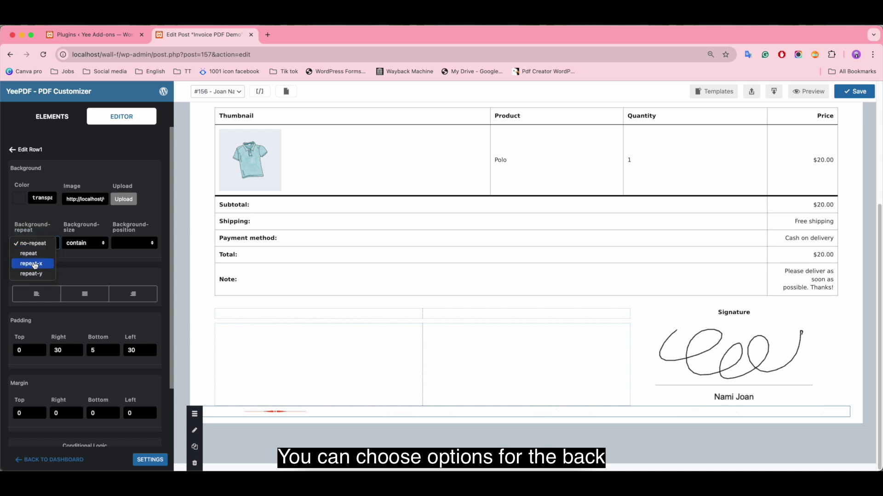
click(32, 264)
click(36, 243)
click(33, 223)
click(134, 242)
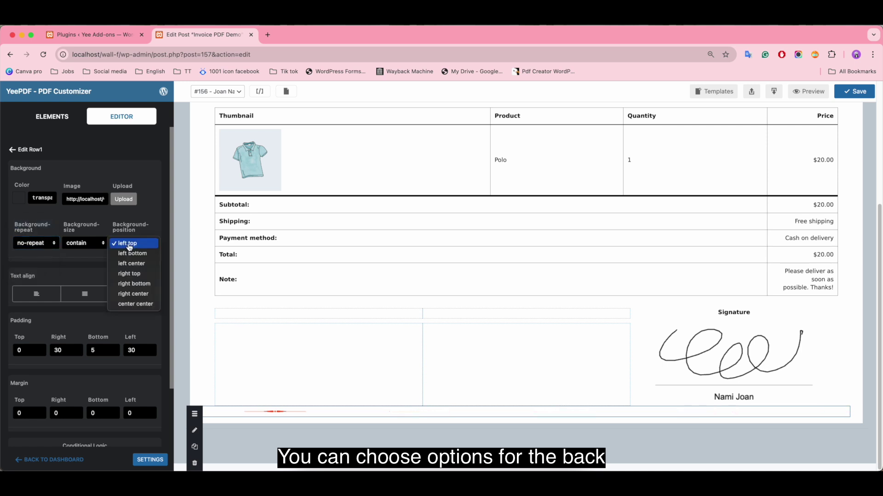
click(134, 306)
click(85, 243)
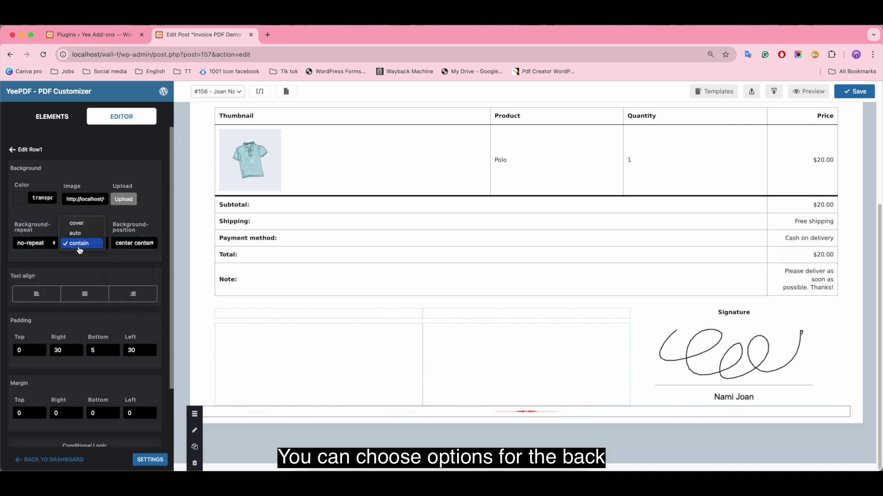
click(86, 227)
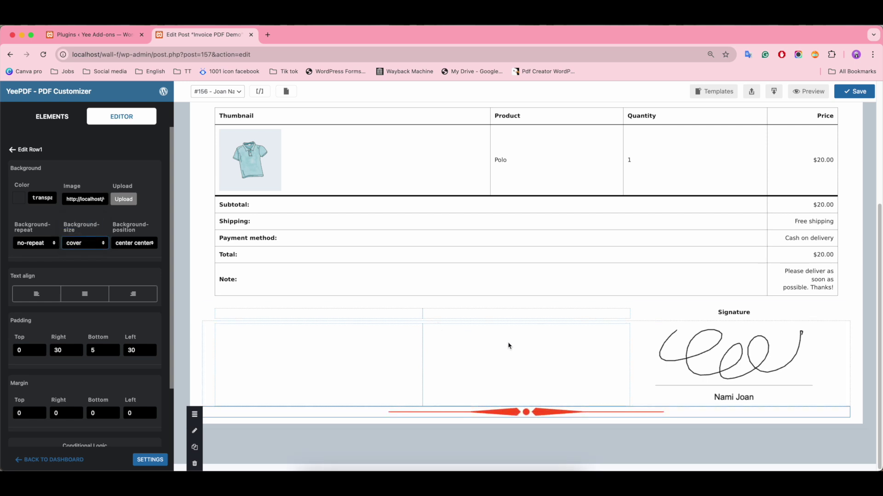
click(52, 116)
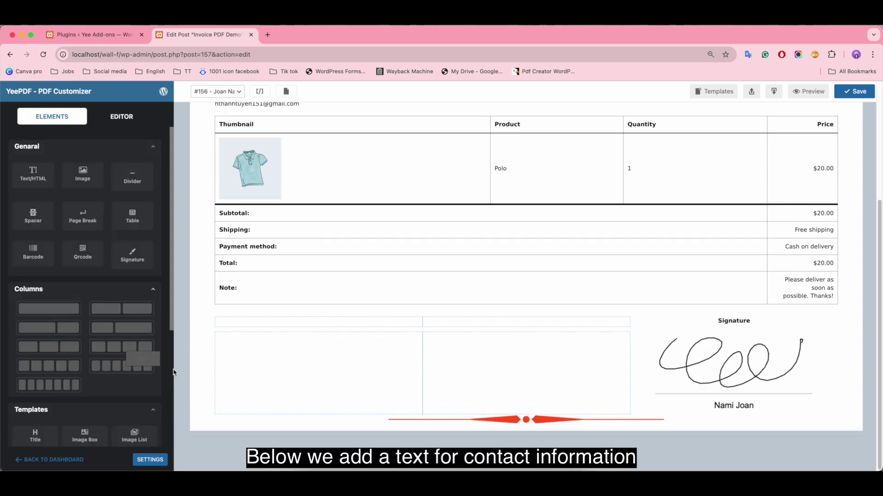
drag(79, 309, 333, 432)
drag(33, 174, 496, 427)
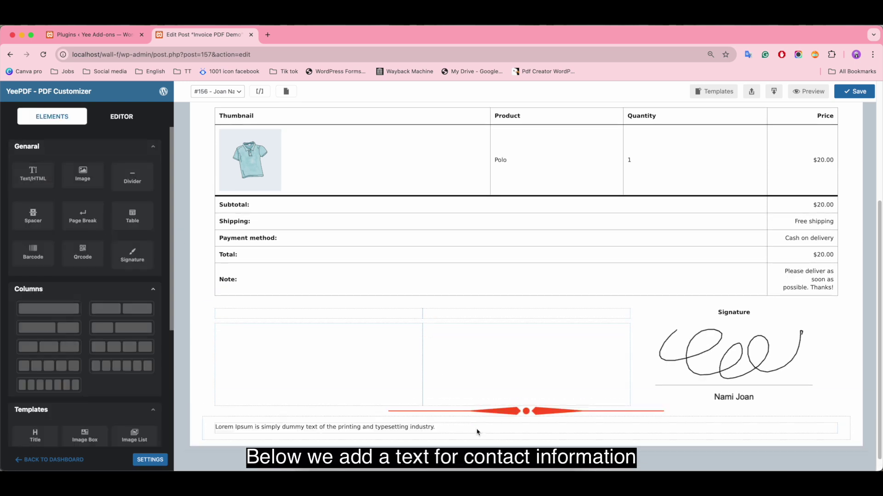
key(ctrl+a)
key(BackSpace)
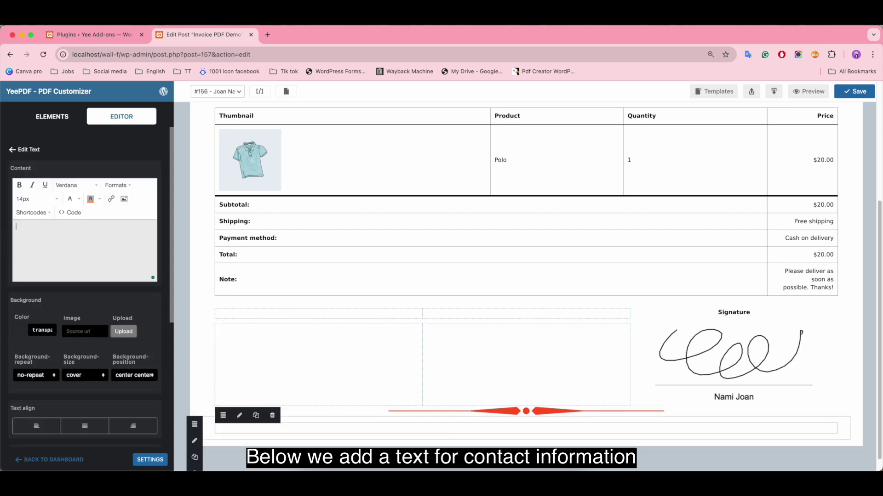
text(!)
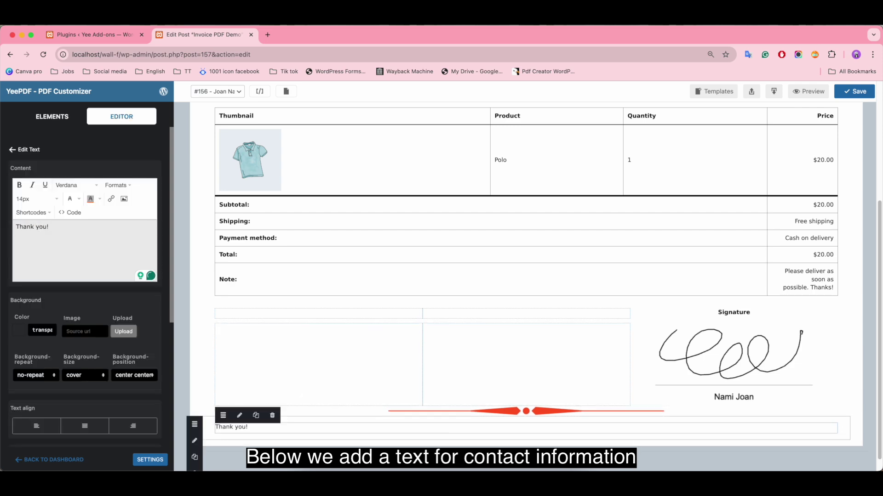
key(Return)
text(For questions concerning this invoic)
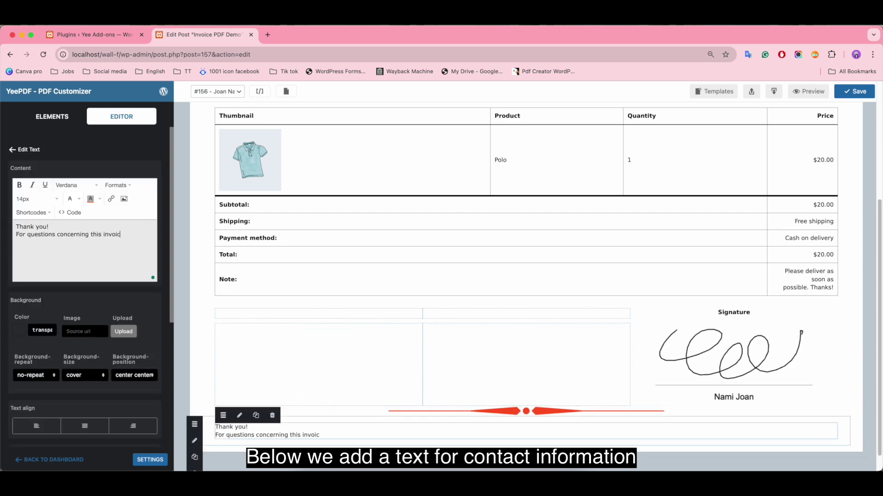
text(e, please contact:)
key(Return)
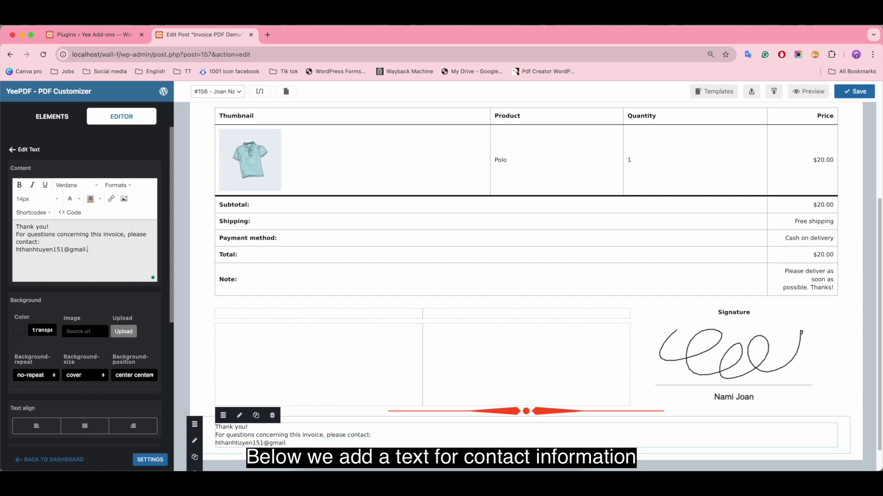
key(Return)
text(https://add-ons.or)
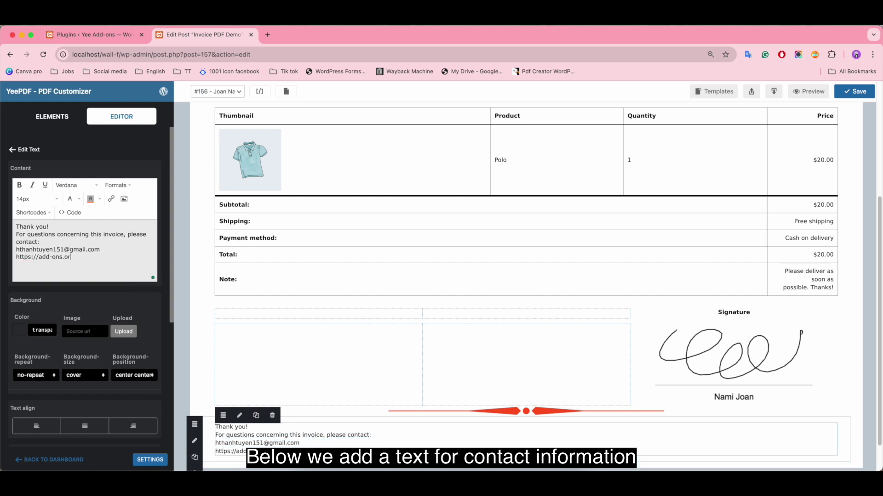
text(g/)
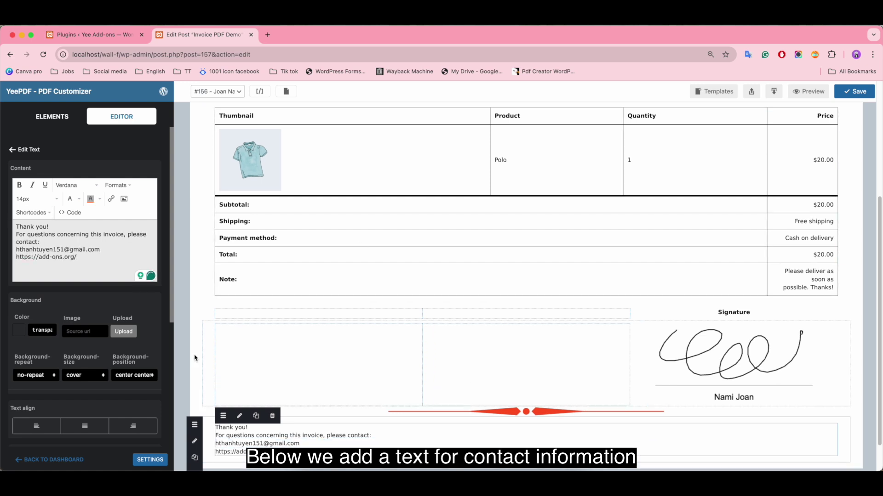
Centre the contact text and make the Thank you! line bold at 30px
click(85, 426)
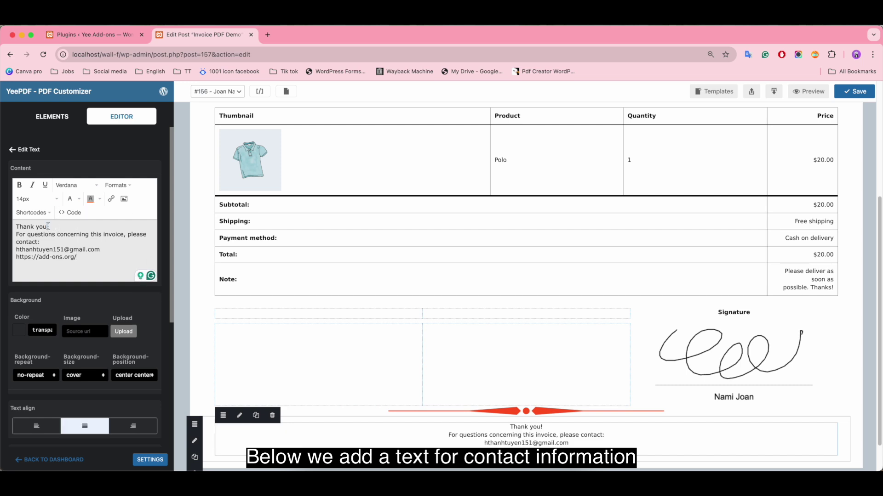
drag(55, 228, 16, 226)
click(19, 184)
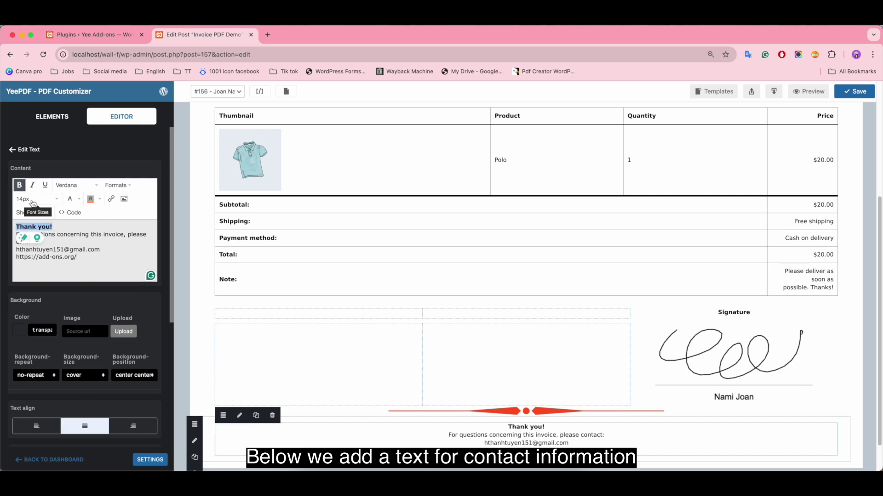
click(36, 198)
click(27, 397)
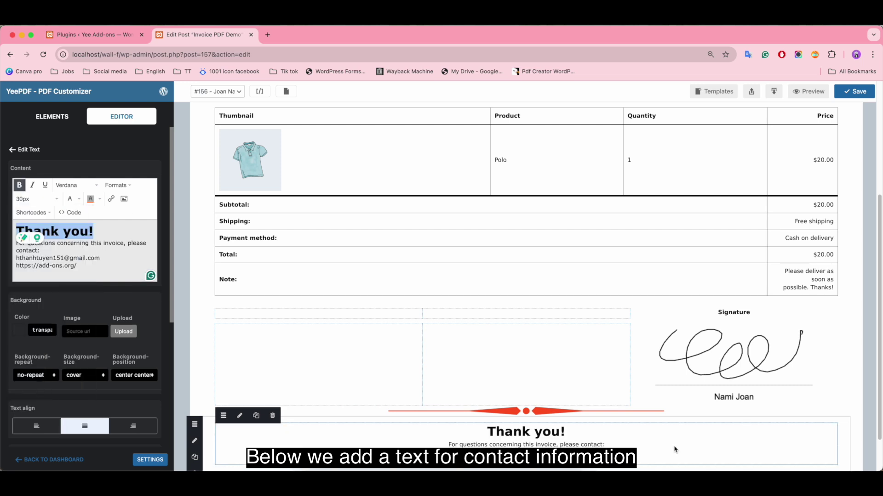
scroll(276, 394, down, 2)
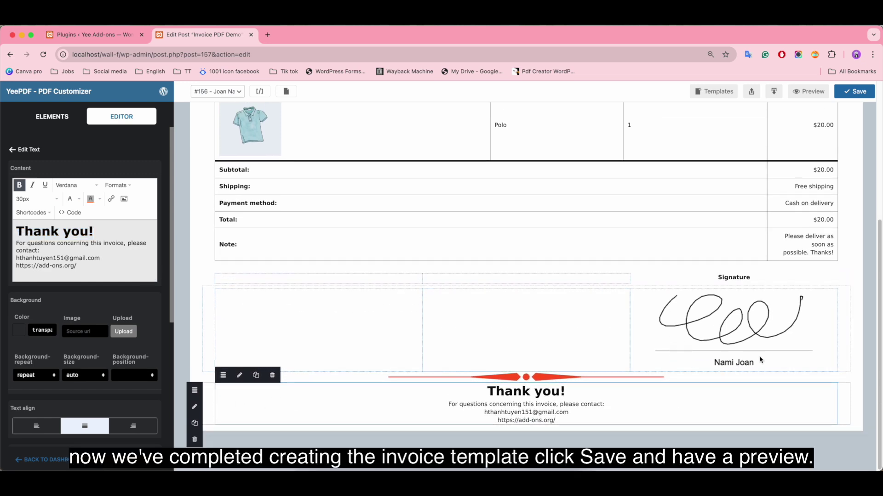
scroll(760, 360, up, 5)
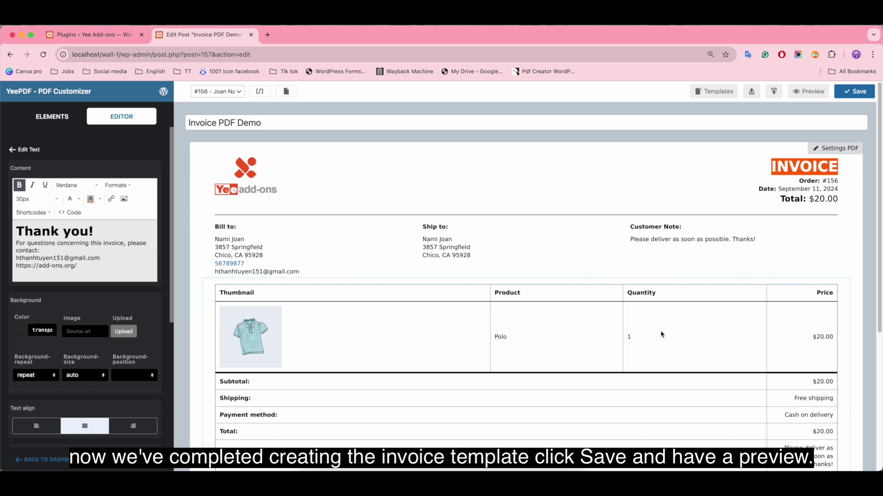
scroll(662, 338, down, 1)
scroll(660, 340, down, 4)
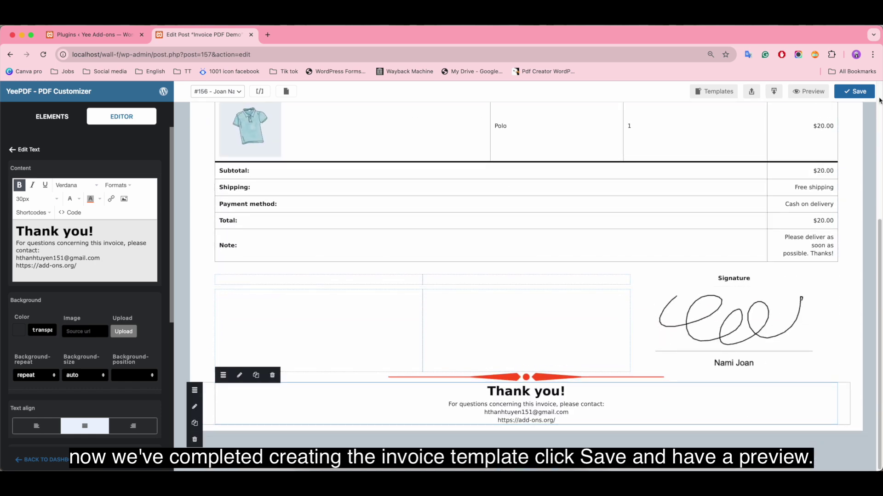
Save the invoice template, scroll through its PDF preview, and close the preview tab
click(857, 93)
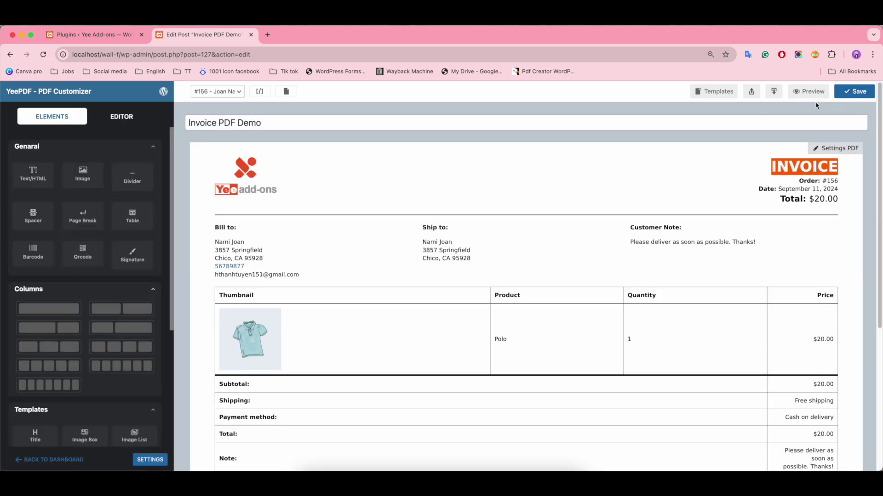
click(809, 91)
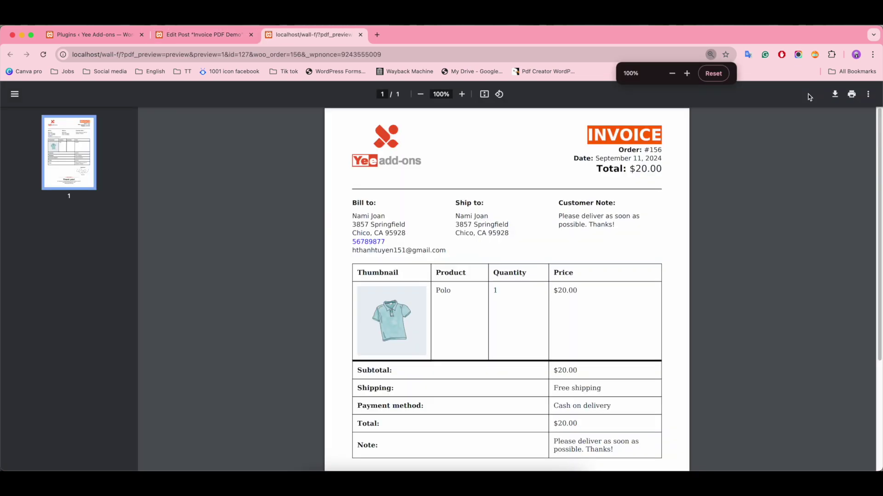
scroll(700, 227, down, 3)
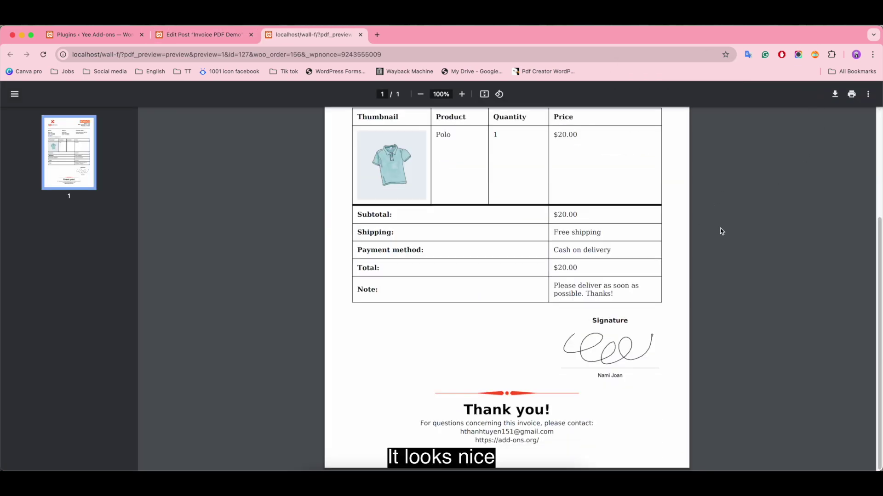
scroll(790, 336, up, 3)
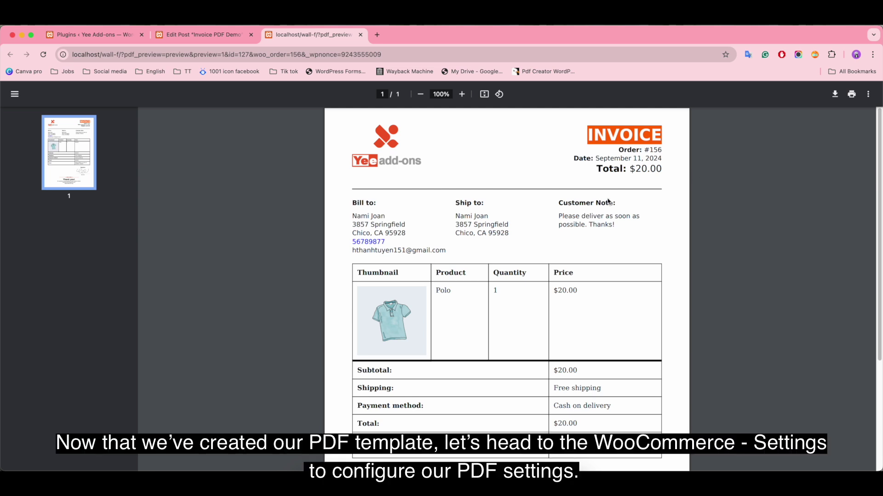
click(360, 37)
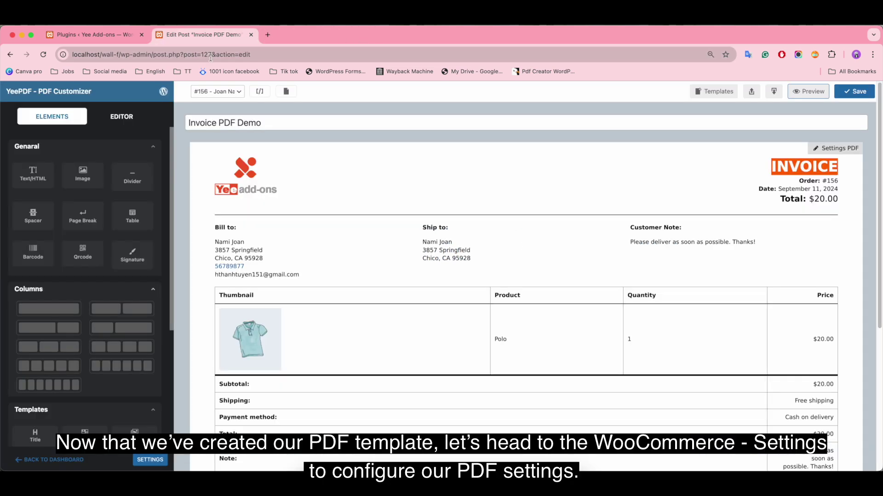
In a new dashboard tab, reach WooCommerce's PDF Invoices settings and edit the Invoice entry
right_click(161, 91)
click(177, 97)
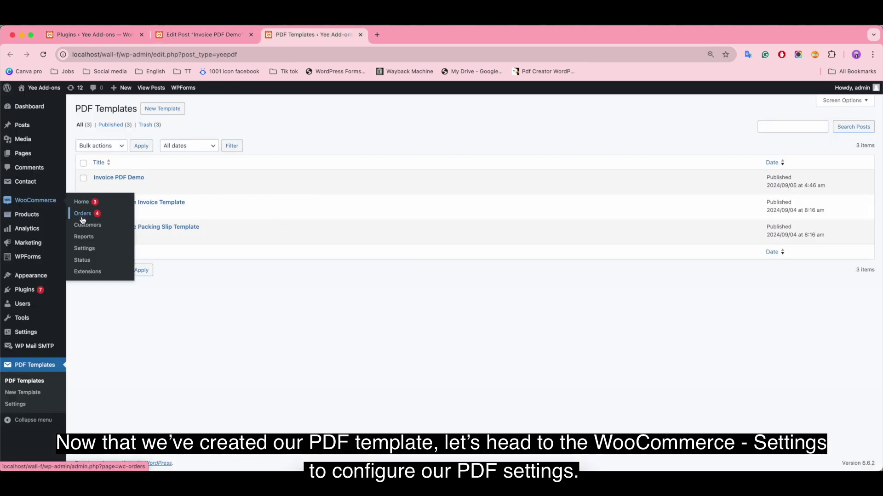
click(84, 249)
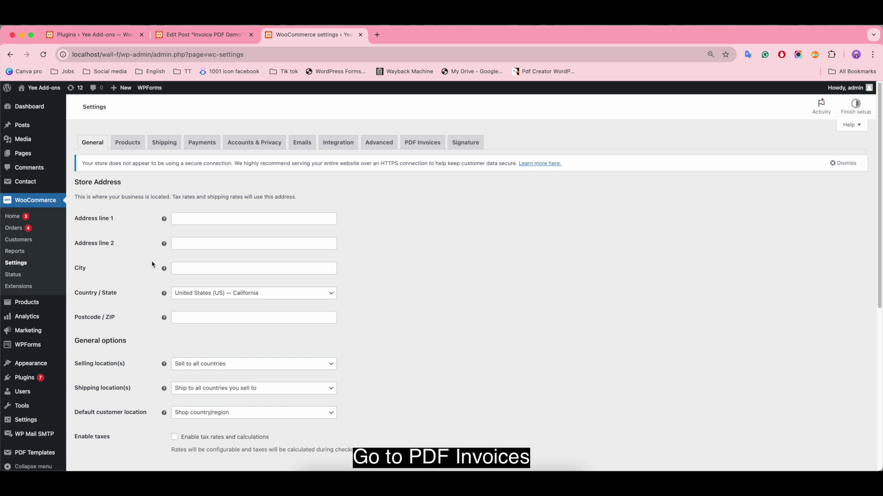
click(427, 144)
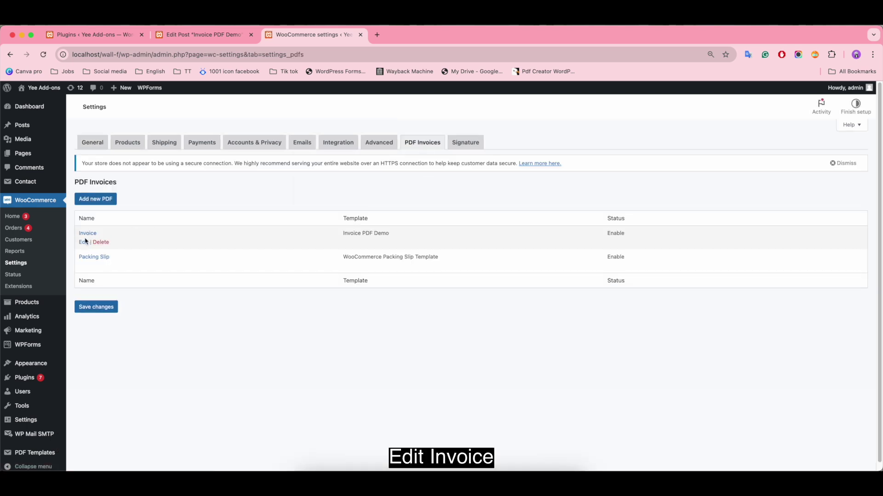
click(83, 244)
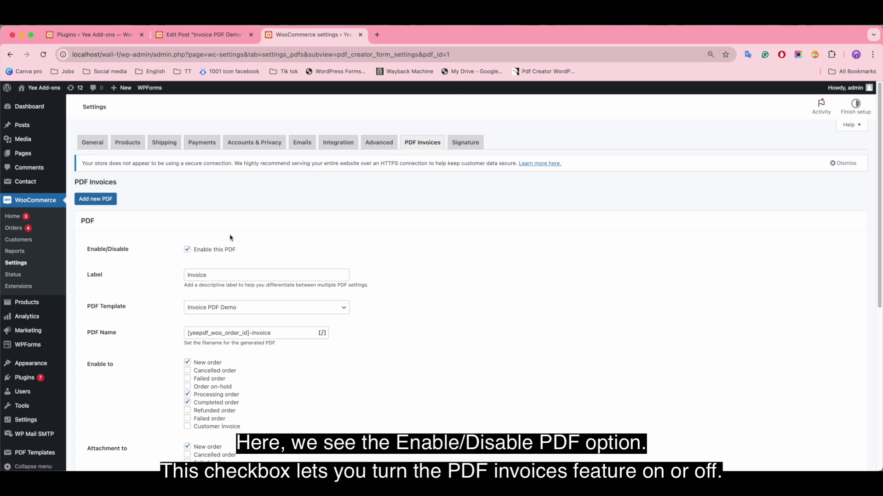
Keep the Invoice PDF enabled, review its Label, and select Invoice PDF Demo as template
click(187, 251)
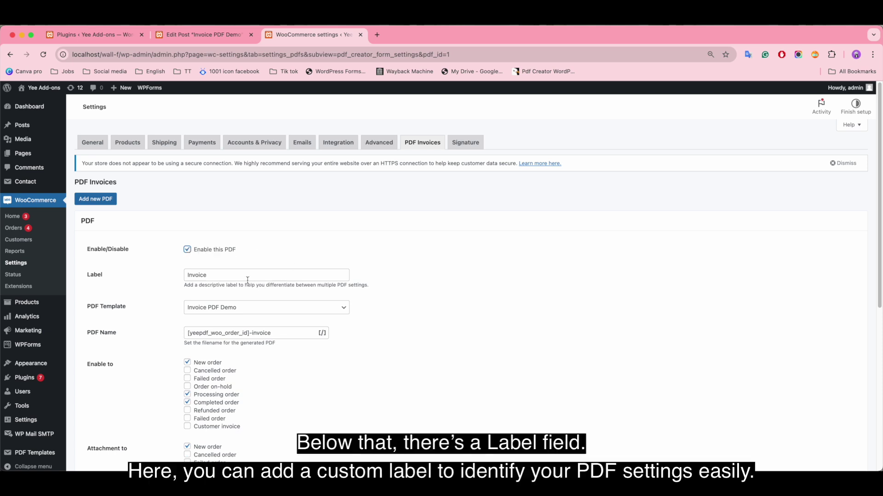
click(233, 278)
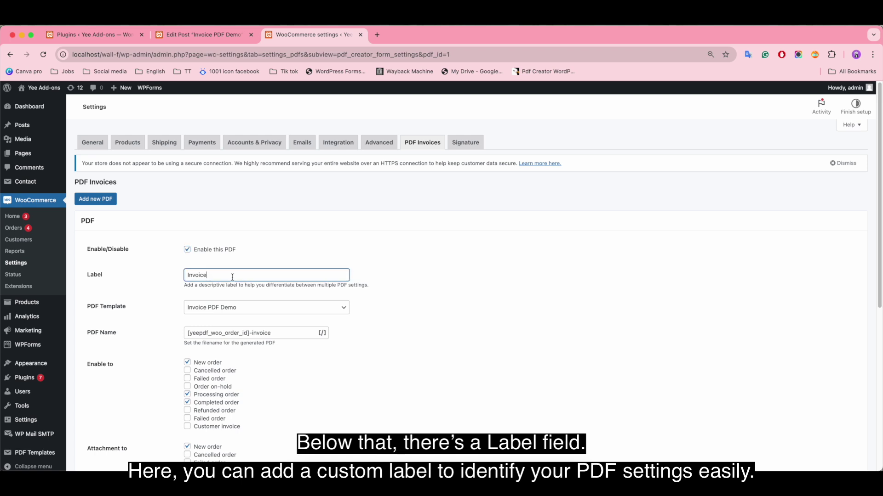
click(329, 315)
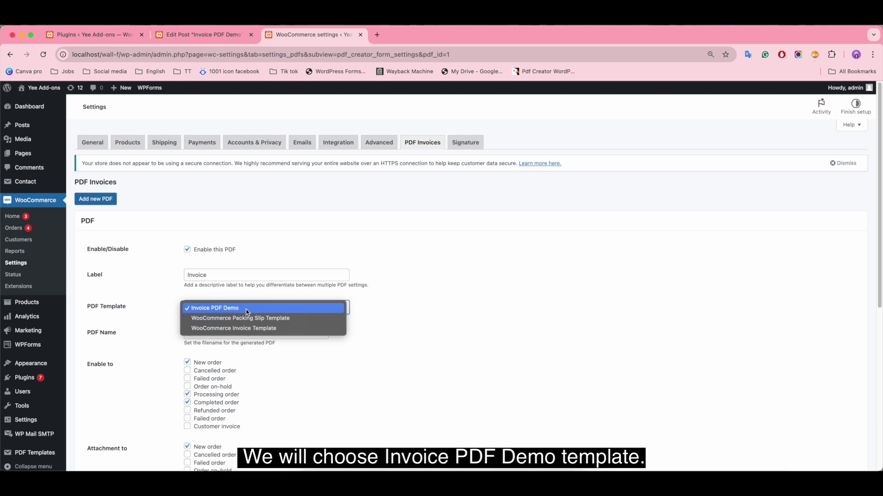
click(247, 310)
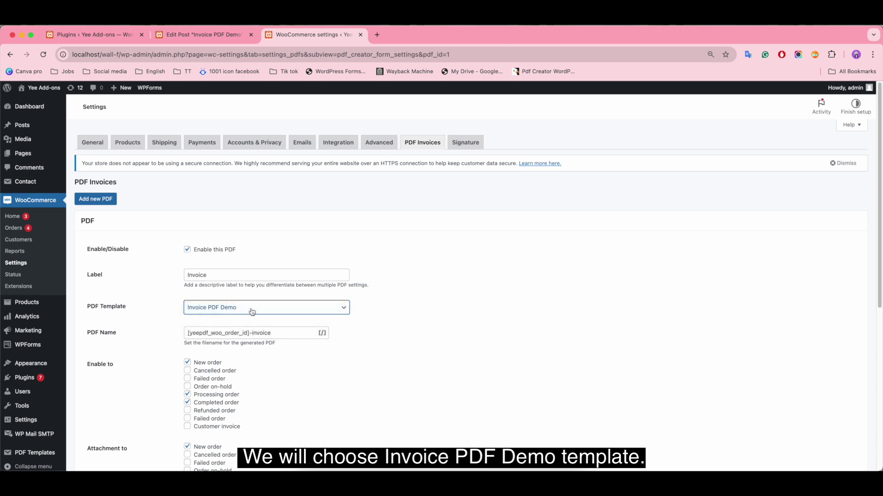
Browse the PDF Name placeholders, then dismiss them, keeping [yeepdf_woo_order_id]-invoice as the name
click(280, 334)
scroll(315, 318, down, 1)
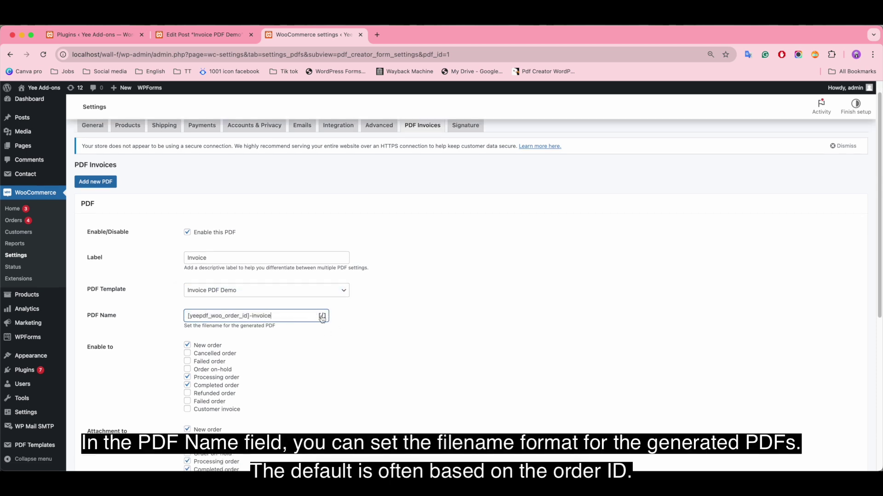
click(323, 318)
click(252, 318)
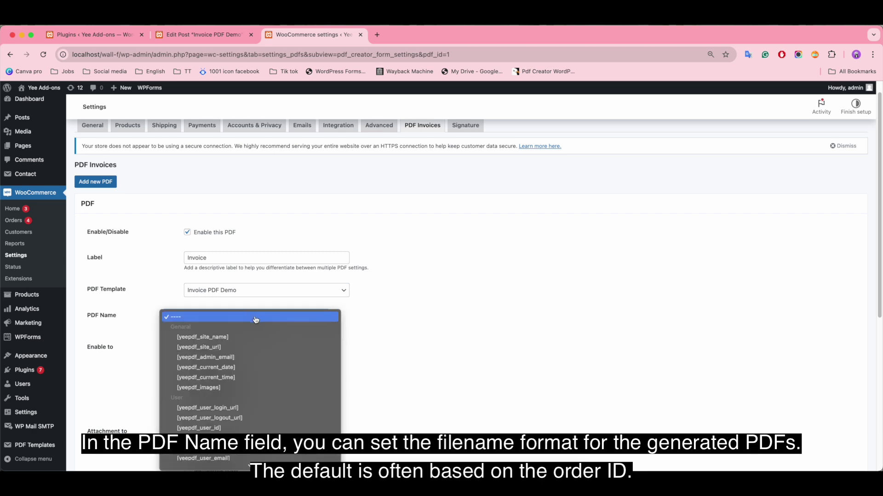
scroll(270, 339, down, 5)
scroll(274, 340, down, 5)
scroll(301, 380, down, 2)
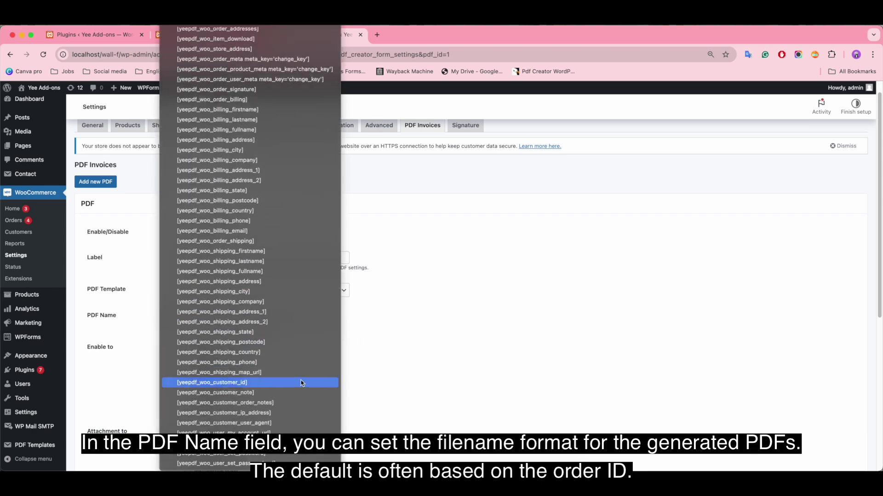
scroll(300, 380, up, 10)
click(297, 371)
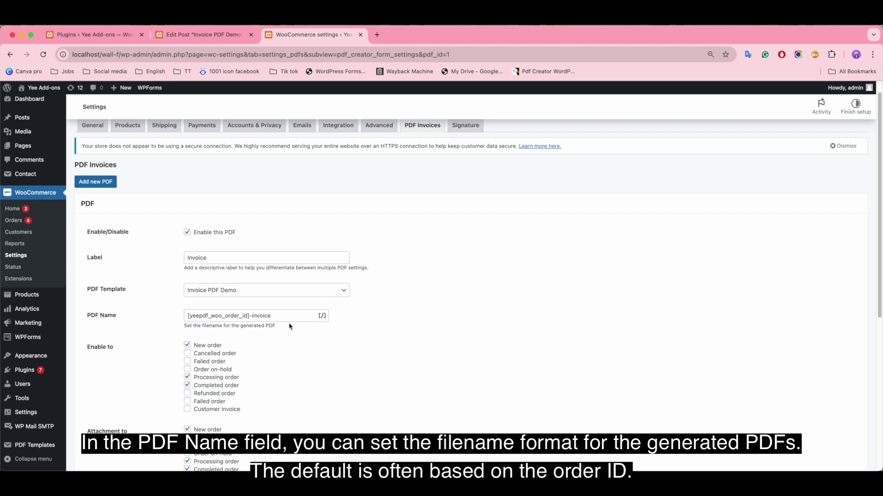
Leave the Invoice PDF password empty
scroll(289, 326, down, 1)
scroll(289, 327, down, 3)
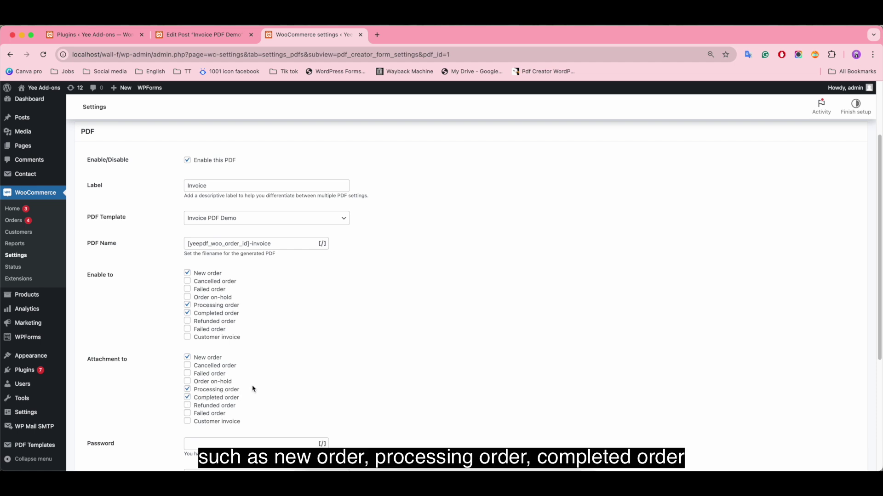
scroll(252, 389, down, 2)
scroll(253, 389, down, 2)
scroll(253, 389, down, 3)
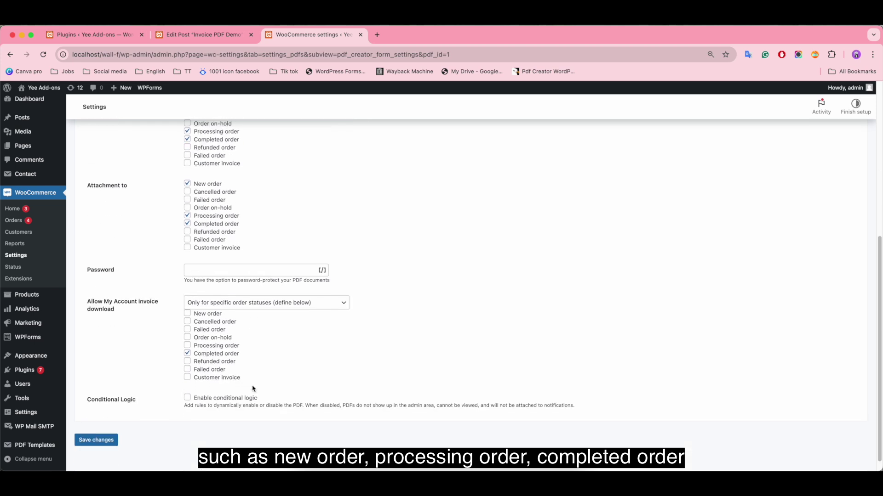
click(199, 265)
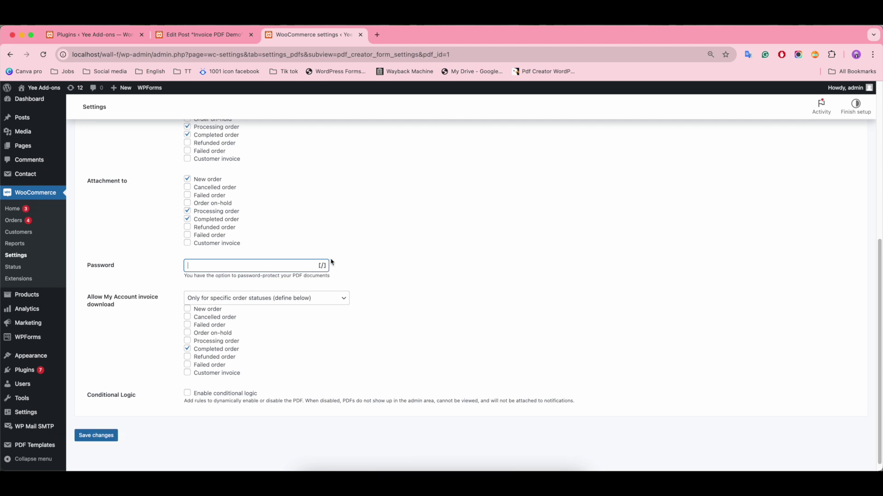
click(146, 313)
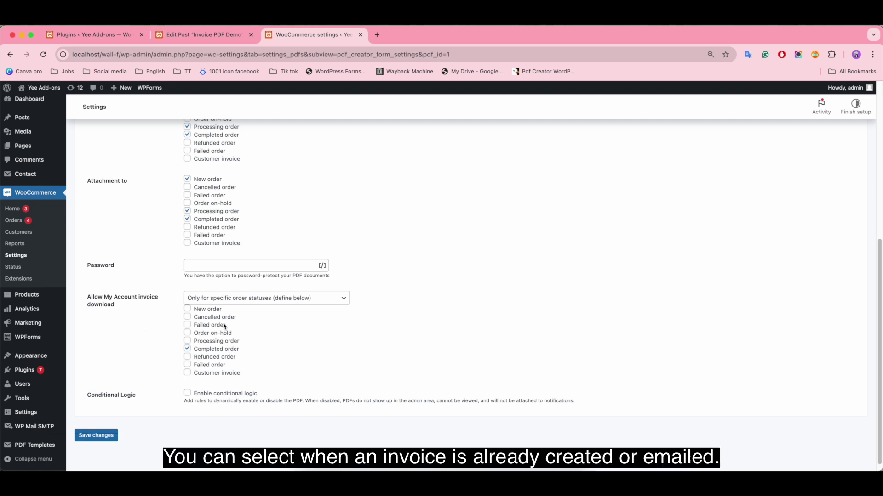
Limit My Account invoice downloads to Completed orders only, then open the store in a new tab
click(247, 301)
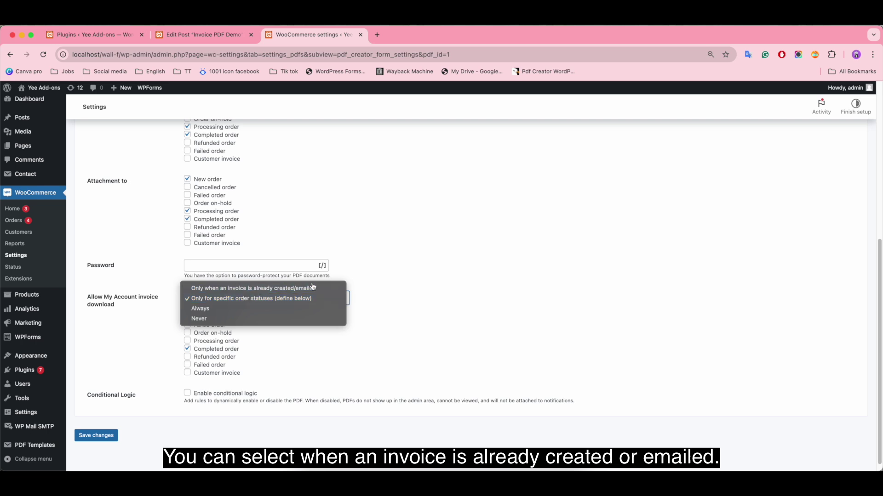
click(330, 289)
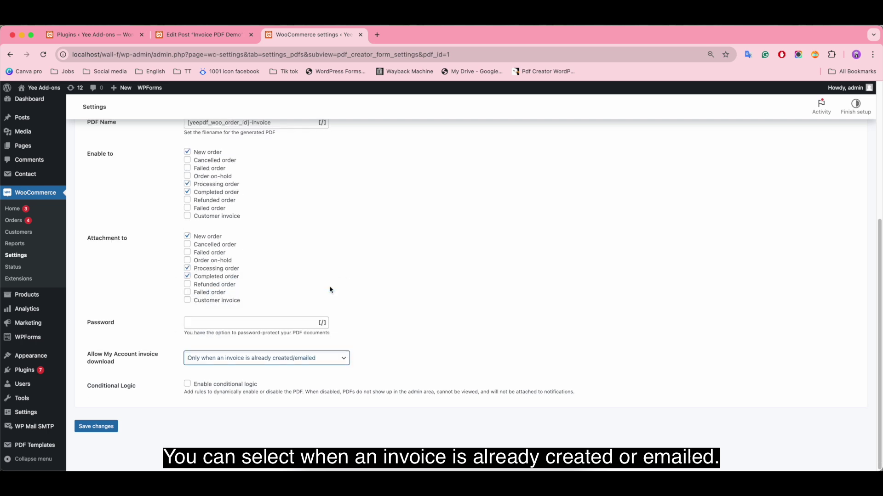
click(328, 362)
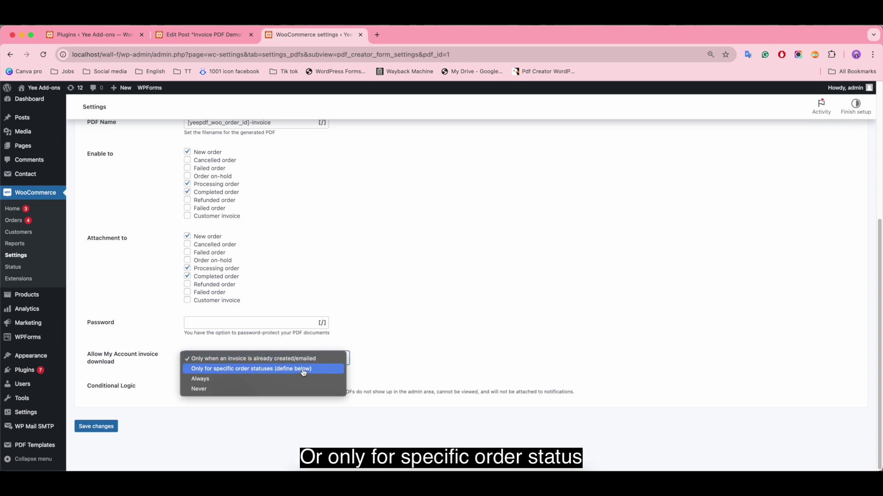
click(265, 371)
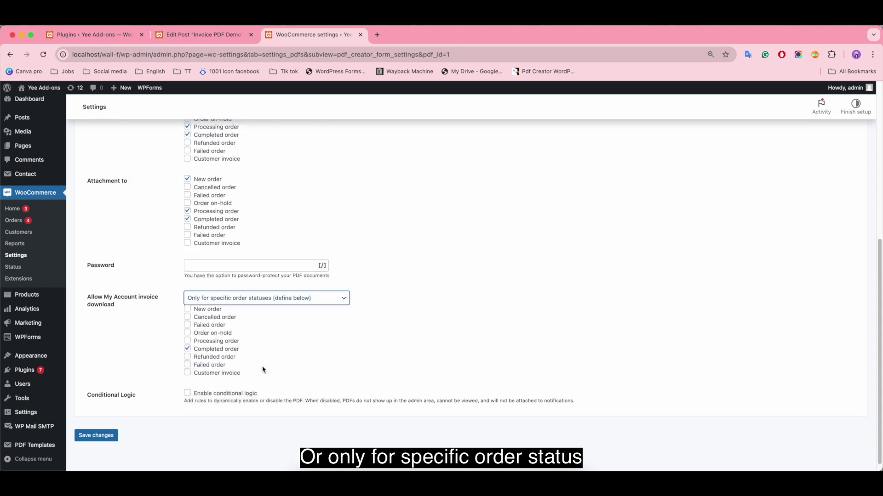
click(187, 309)
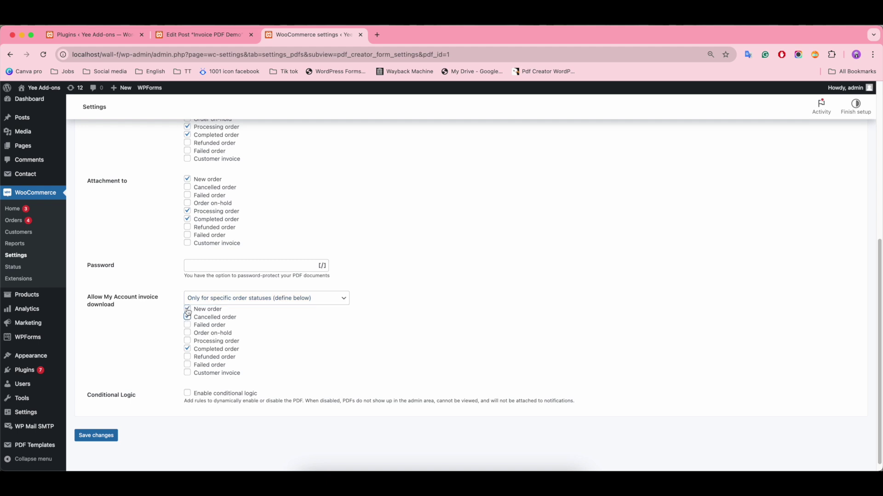
click(187, 340)
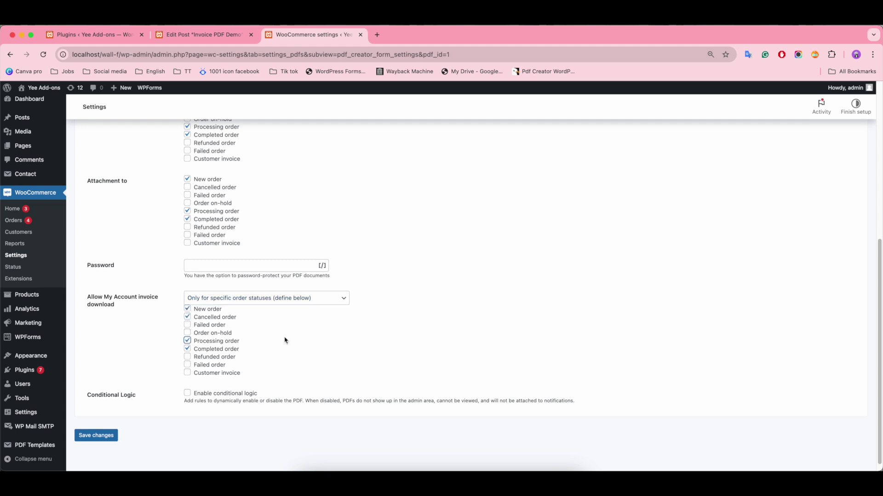
click(188, 309)
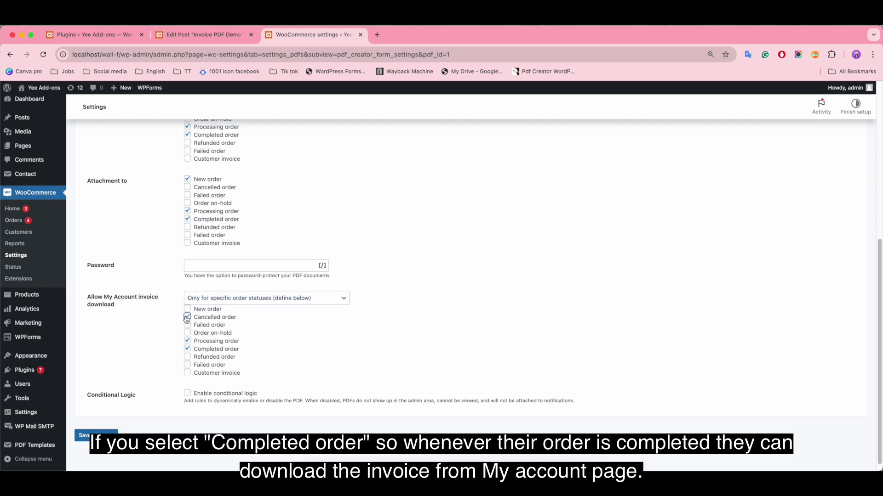
click(187, 341)
mouse_move(43, 87)
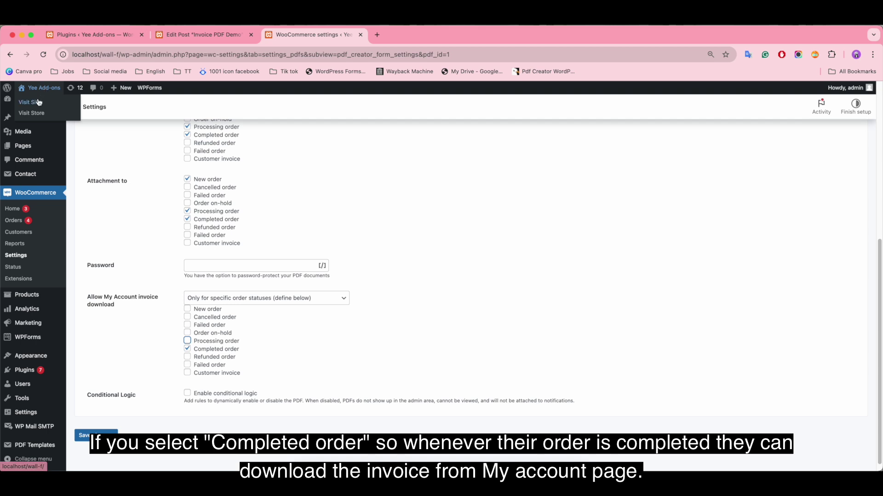
right_click(35, 113)
From My Account > Orders, download the invoice for completed order #132
key(Escape)
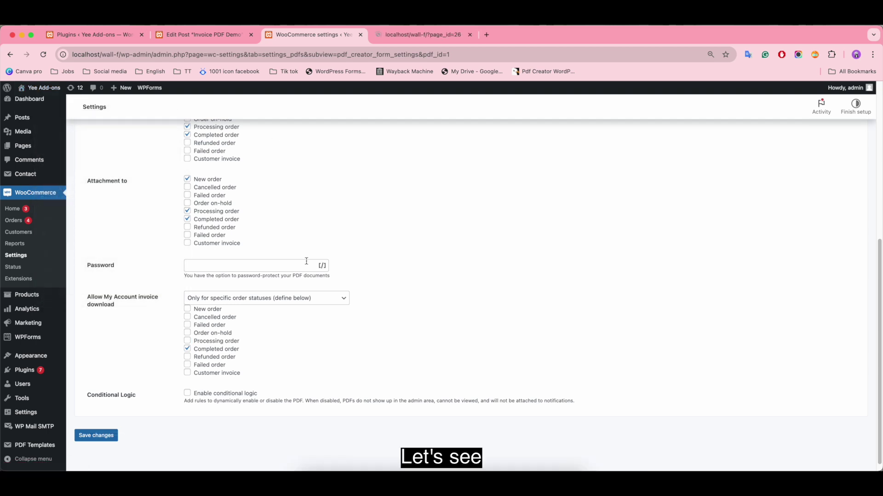
click(398, 40)
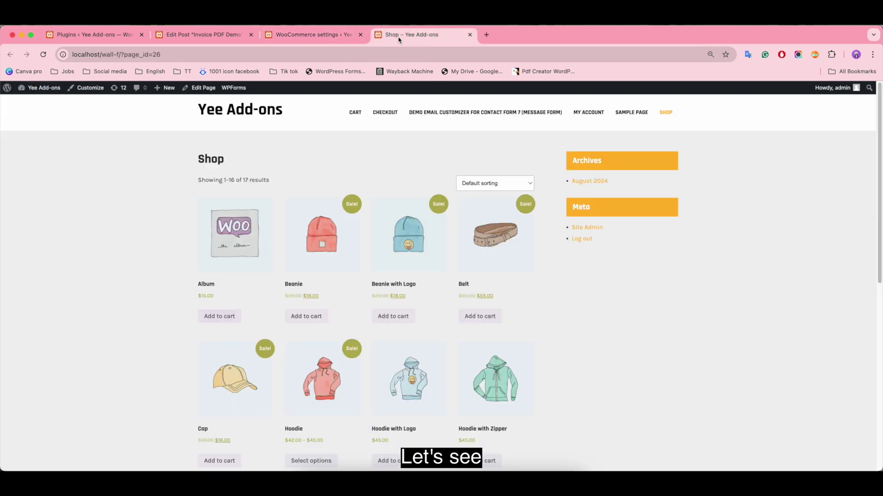
click(593, 114)
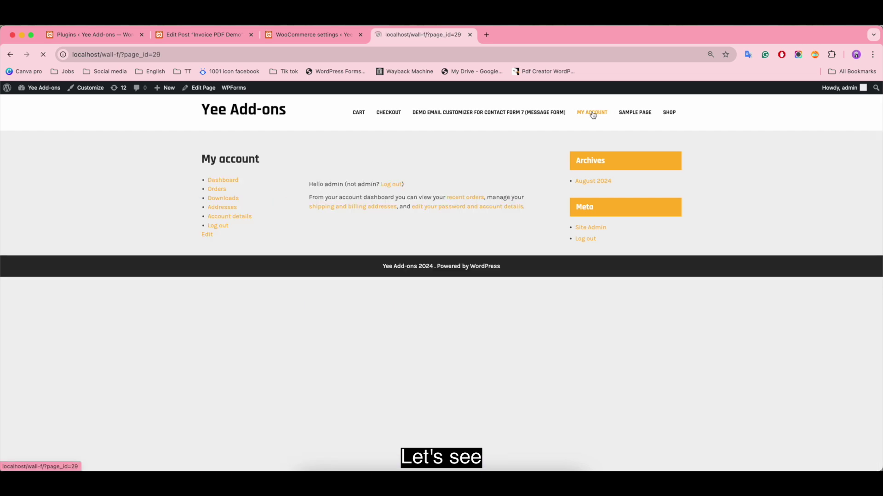
click(227, 190)
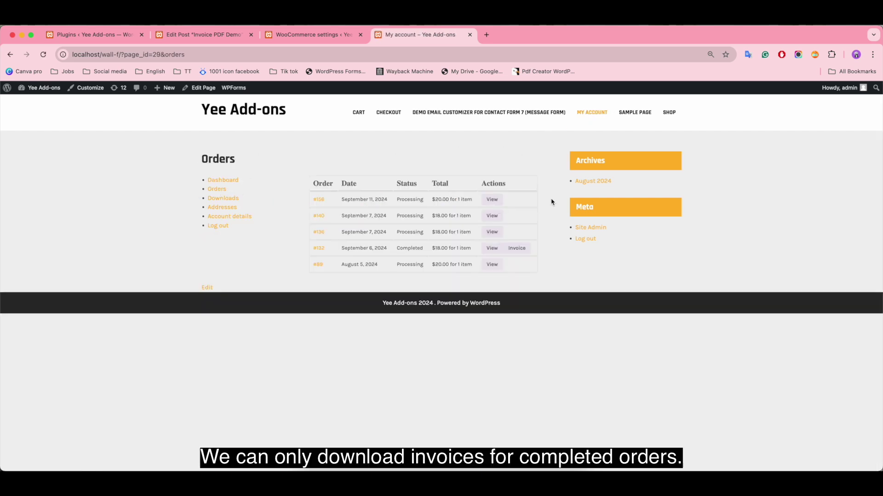
double_click(398, 201)
click(397, 249)
double_click(397, 249)
click(518, 252)
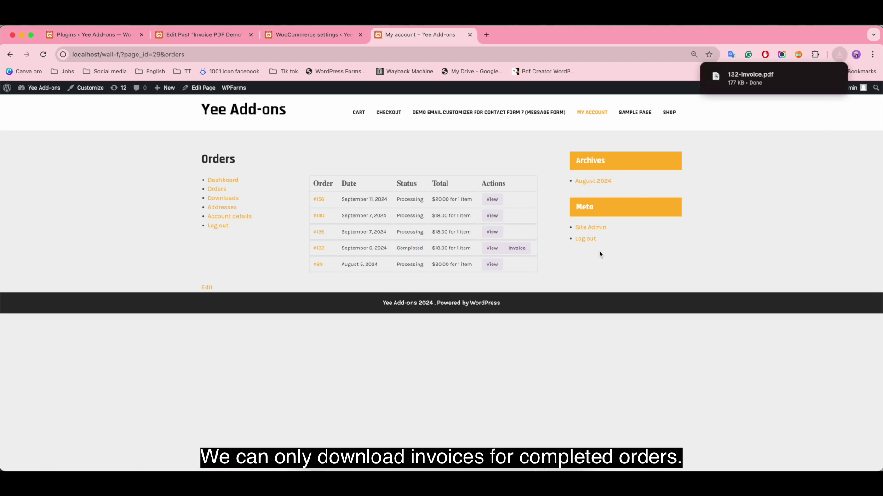
Open the admin Orders list in a new tab and switch to it
click(297, 36)
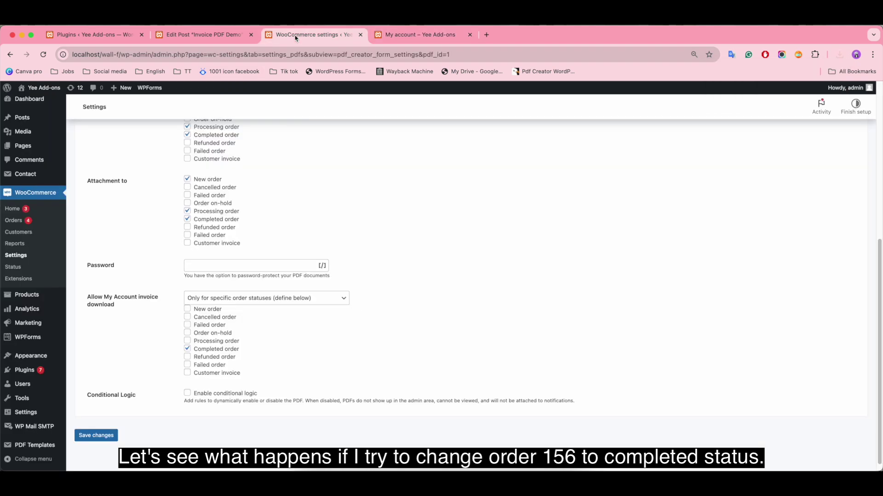
right_click(16, 220)
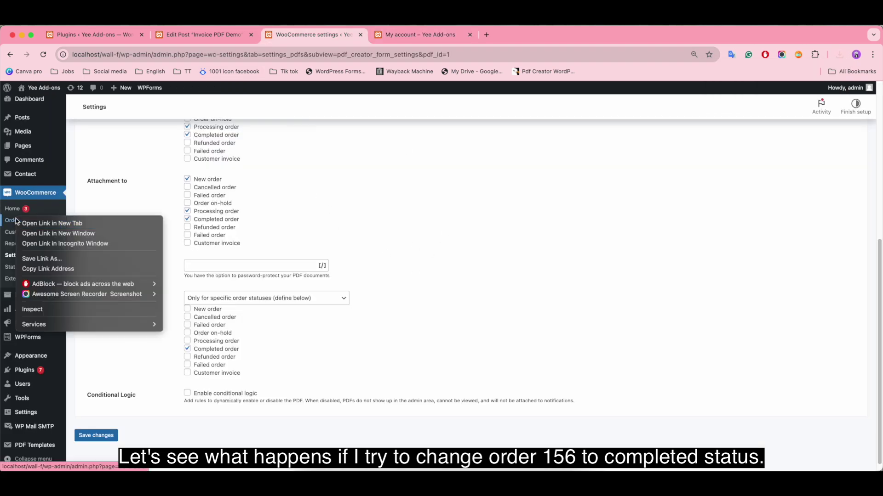
click(97, 226)
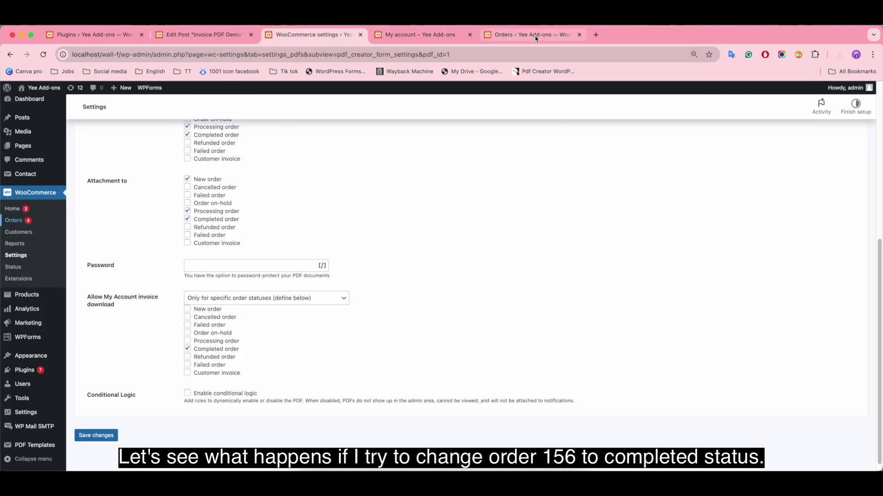
key(ctrl+Tab)
Change order #156's status to Completed and save the order
click(139, 290)
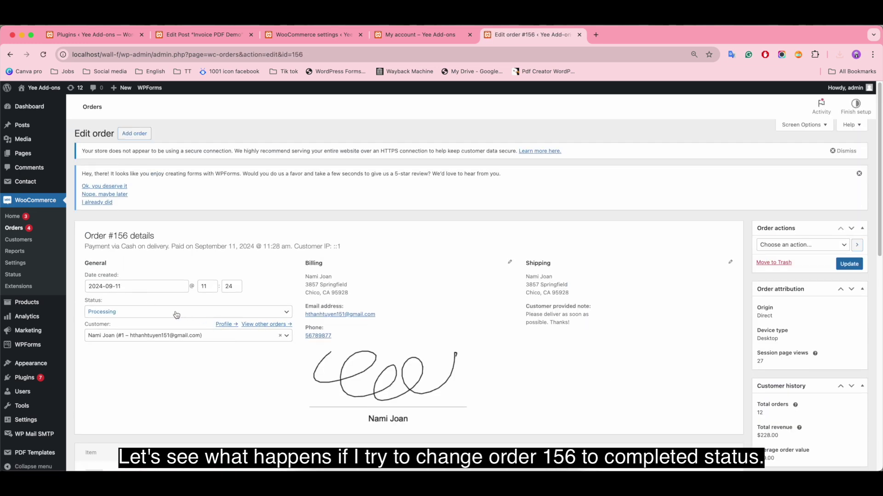
drag(115, 235, 156, 237)
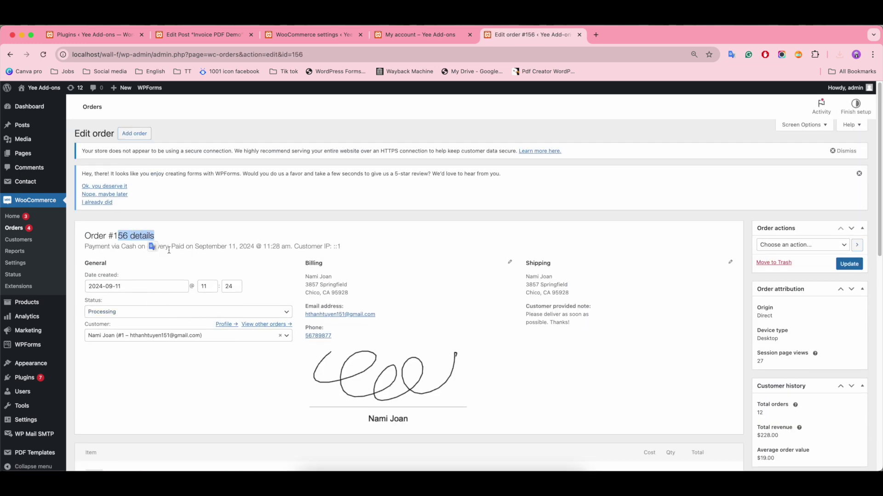
click(159, 314)
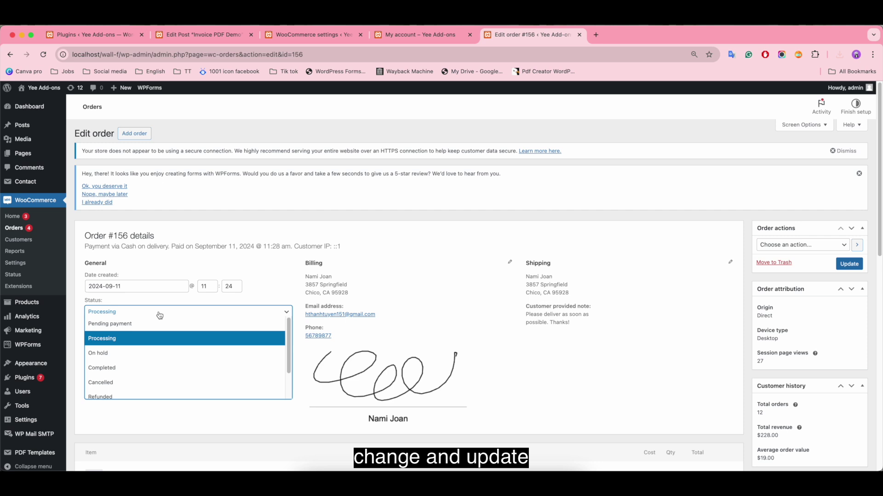
click(146, 368)
click(849, 264)
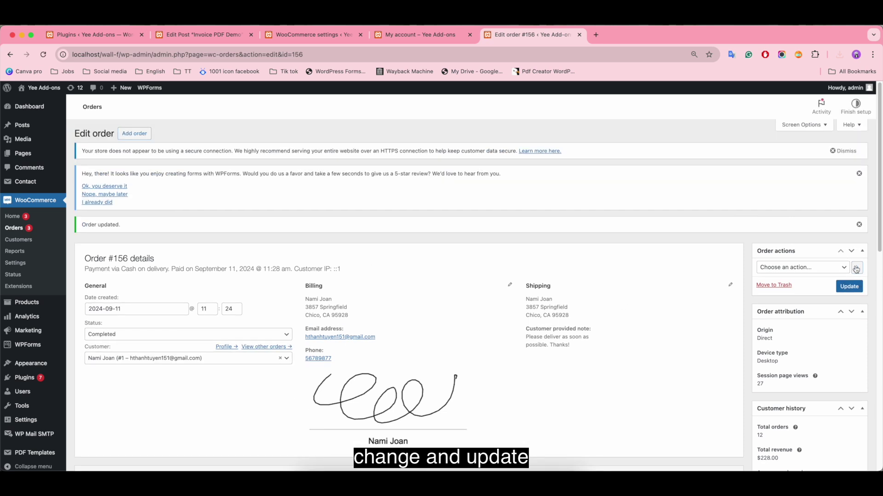
Confirm #156 shows Completed in My Account, then download and review 156-invoice.pdf
click(432, 34)
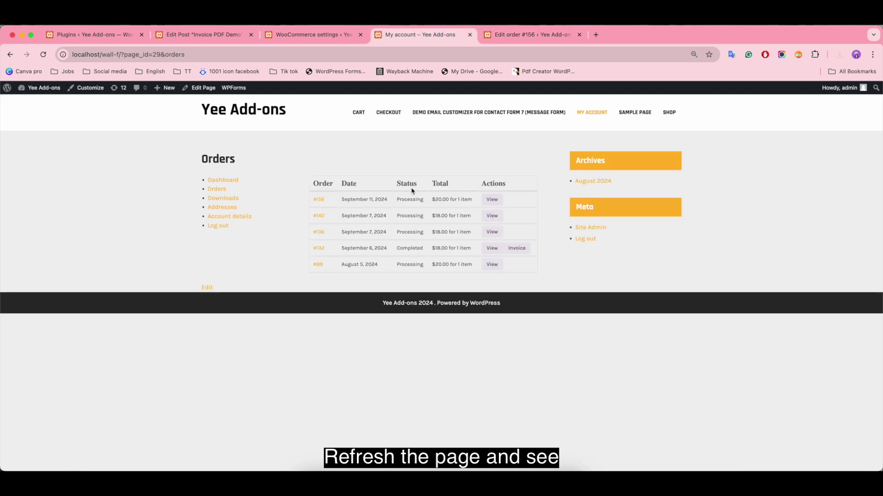
click(43, 54)
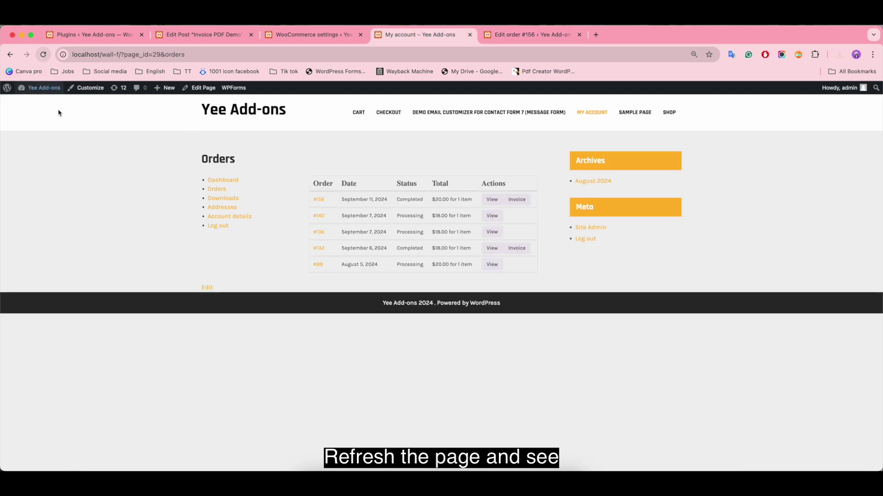
drag(396, 199, 423, 201)
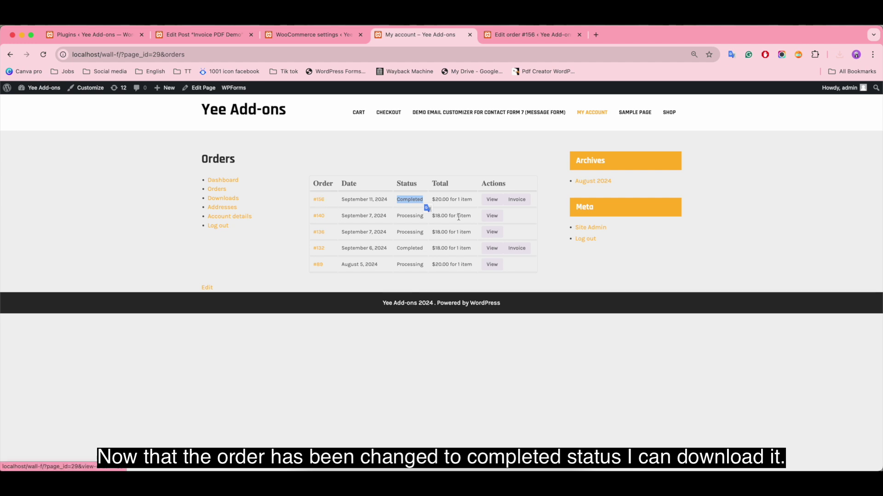
click(514, 201)
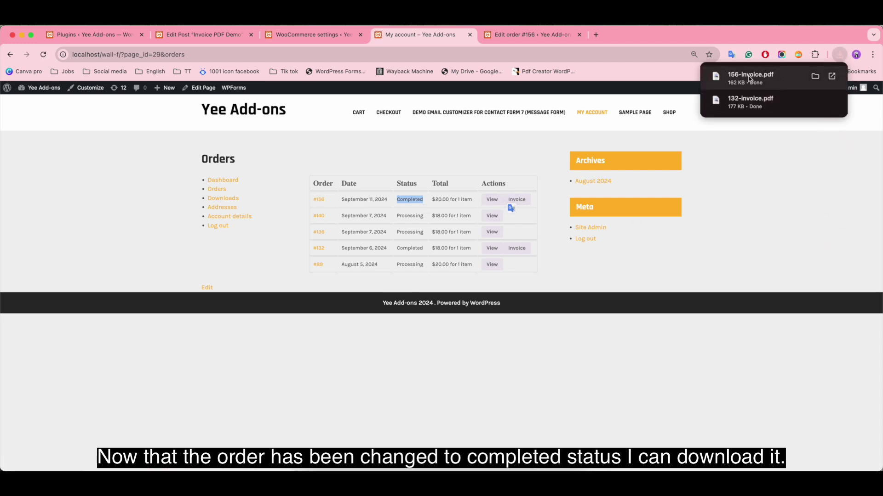
click(763, 82)
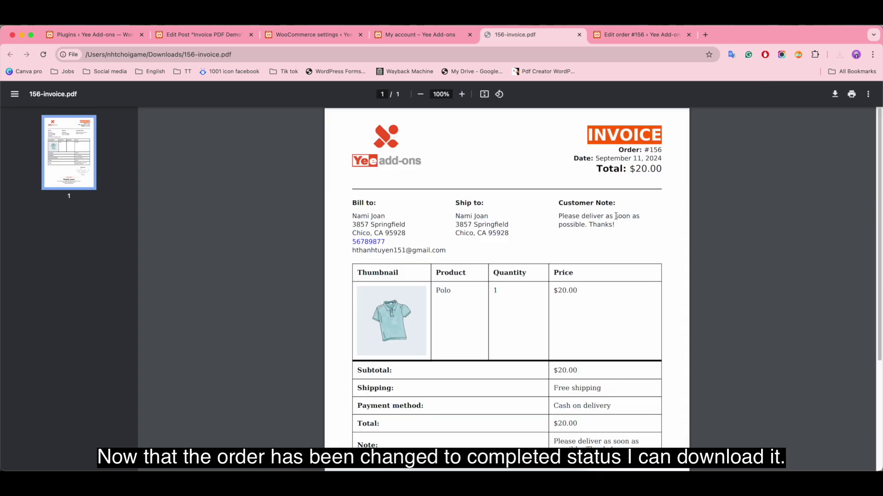
scroll(695, 267, down, 3)
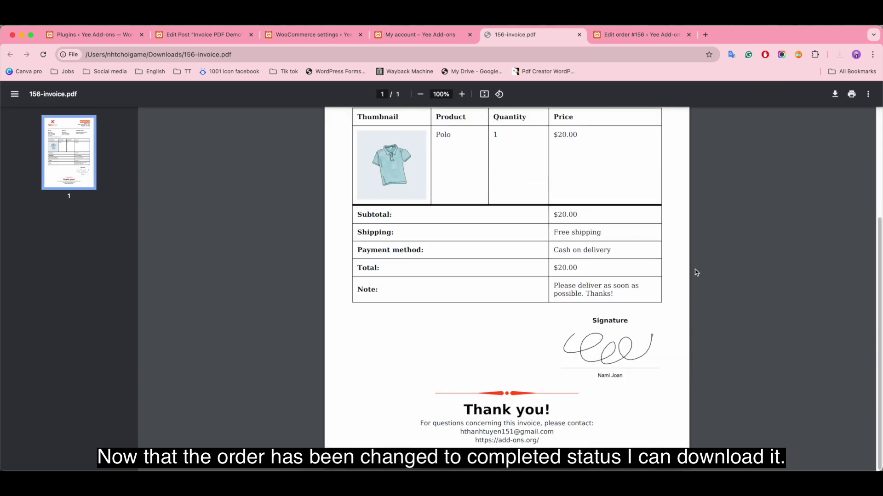
scroll(711, 292, up, 3)
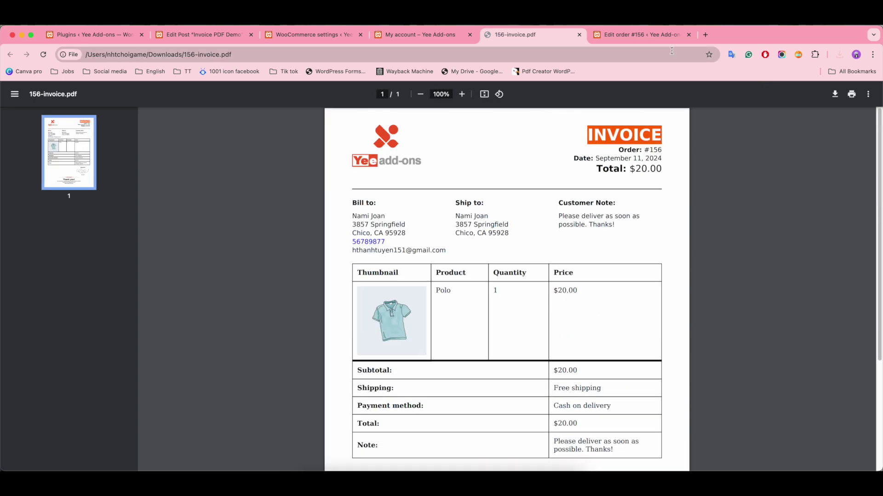
click(580, 34)
Save 'Allow My Account invoice download' as Always and check the customer's orders page
click(570, 40)
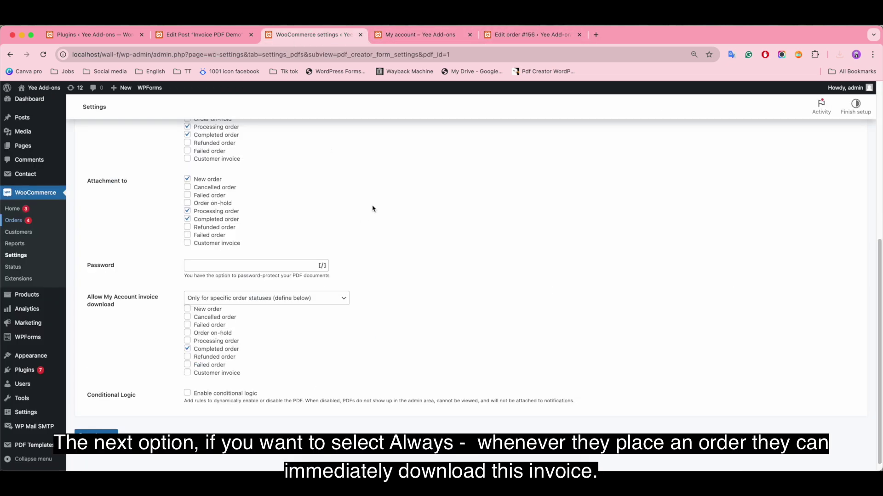
click(306, 297)
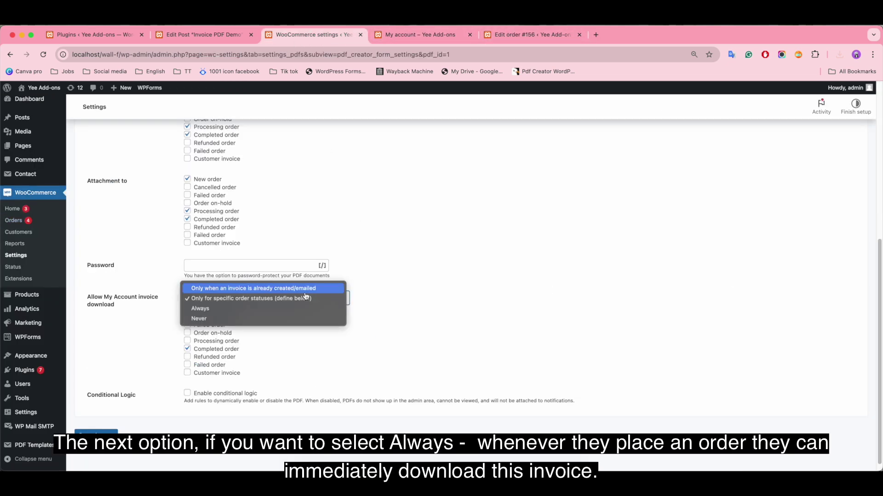
click(265, 310)
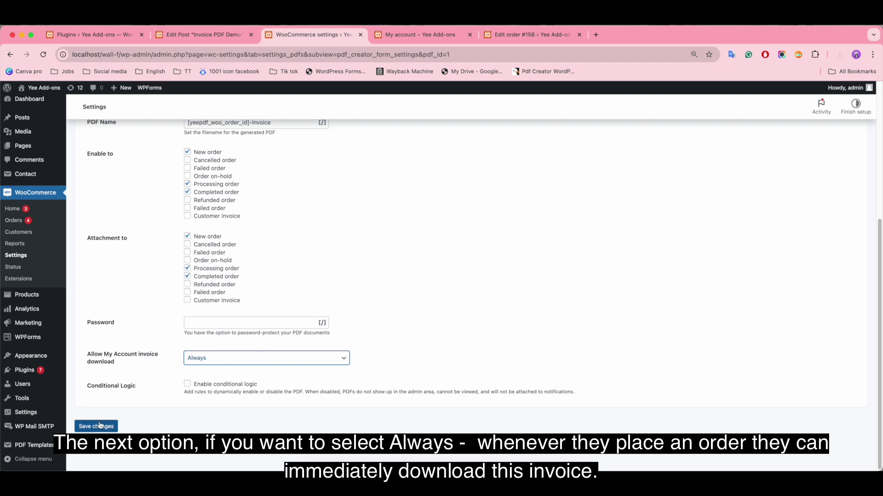
click(100, 427)
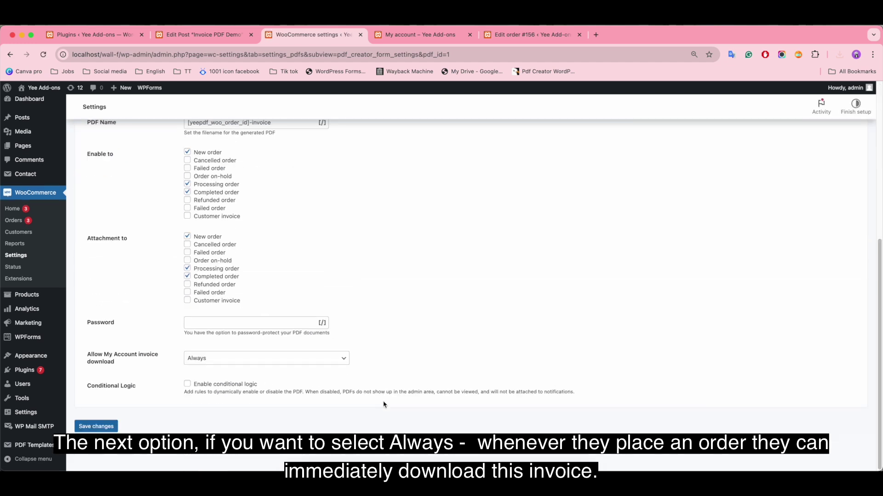
click(428, 37)
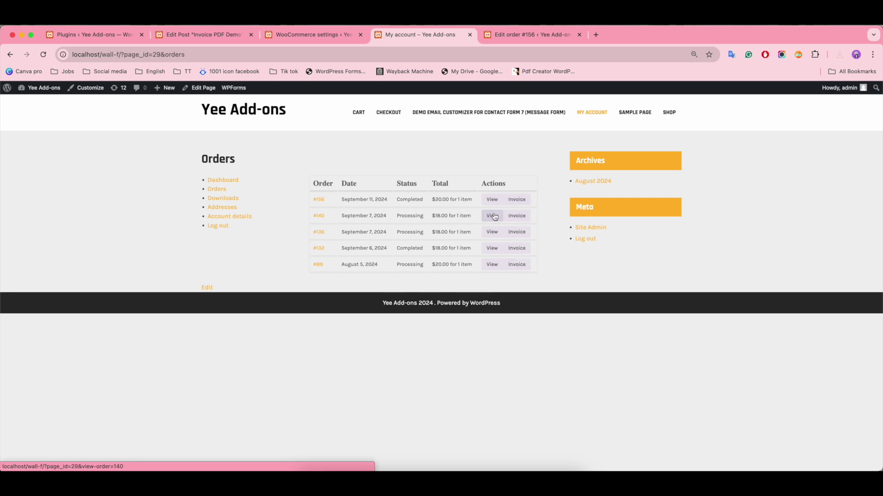
Change the My Account invoice download setting to Never, save, and reload the customer's orders
click(319, 35)
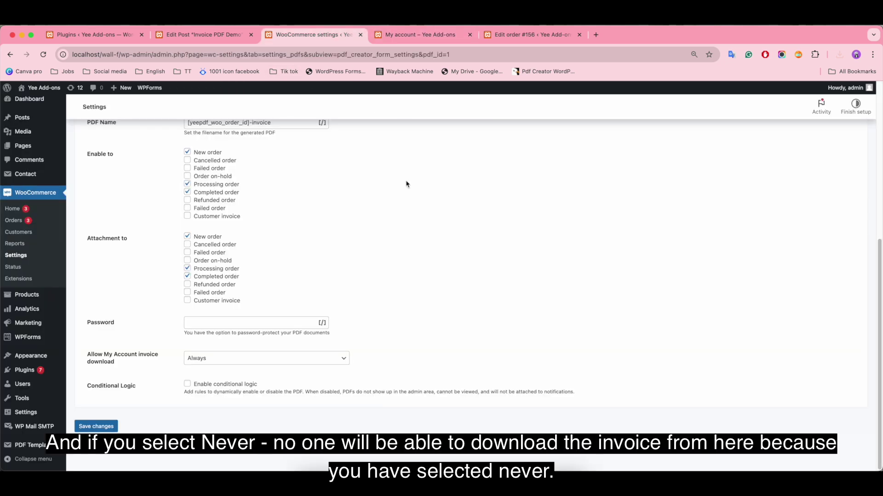
click(249, 362)
click(236, 372)
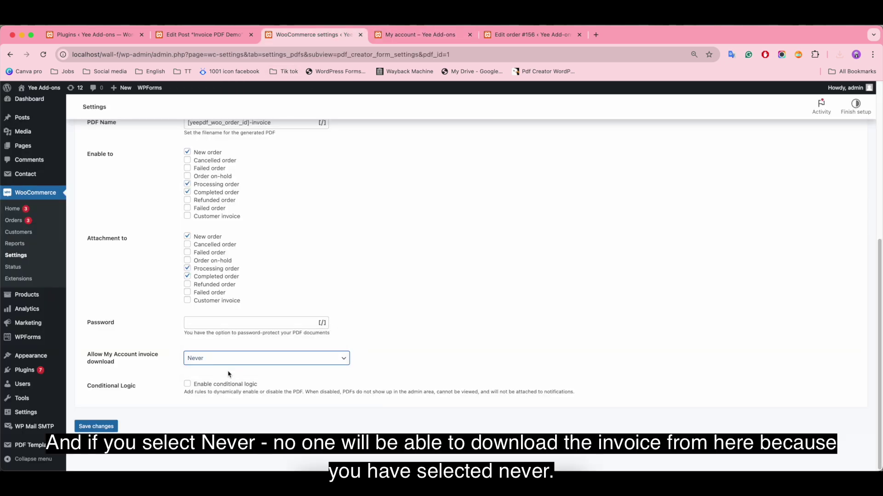
click(93, 428)
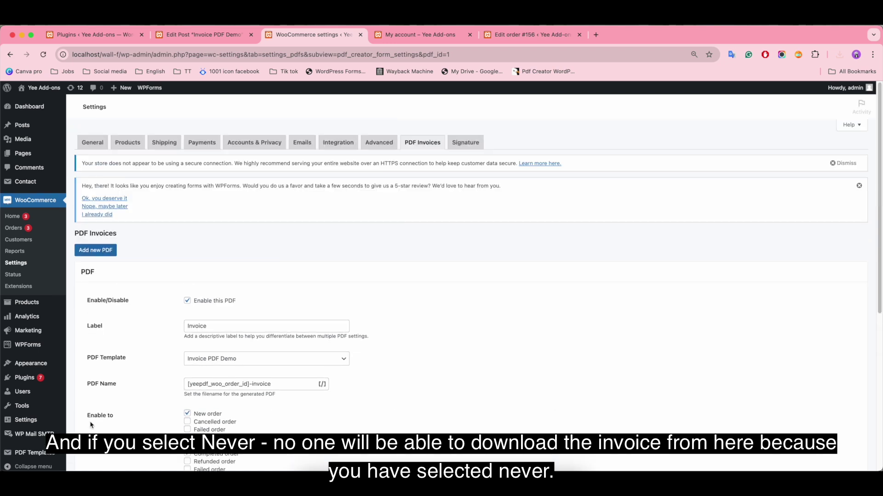
click(447, 35)
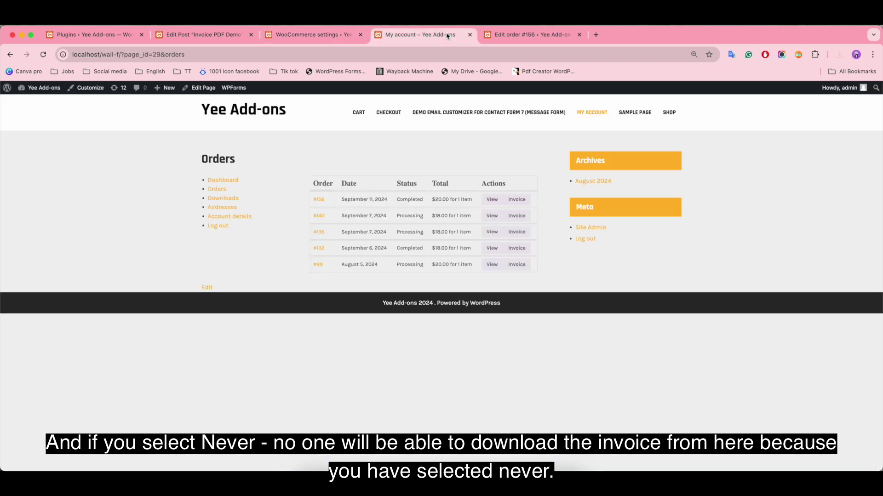
click(43, 54)
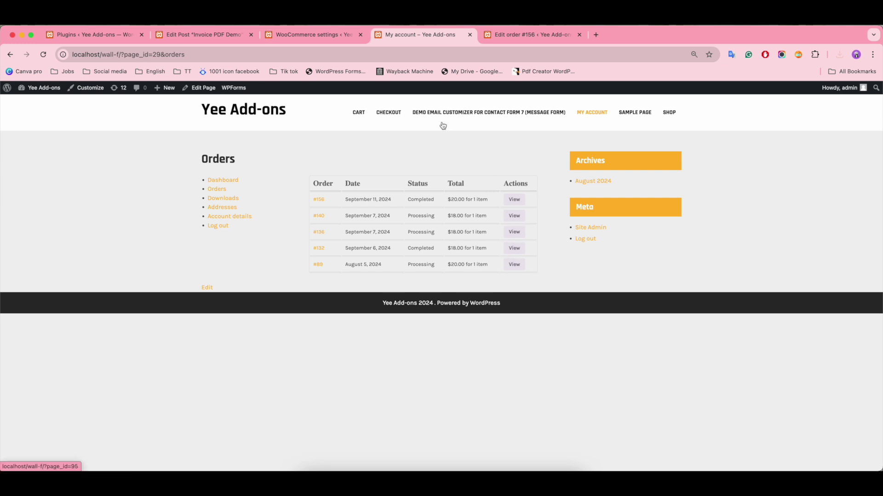
click(315, 34)
Save 'Allow My Account invoice download' as Always and return to the My account orders page
scroll(443, 399, down, 5)
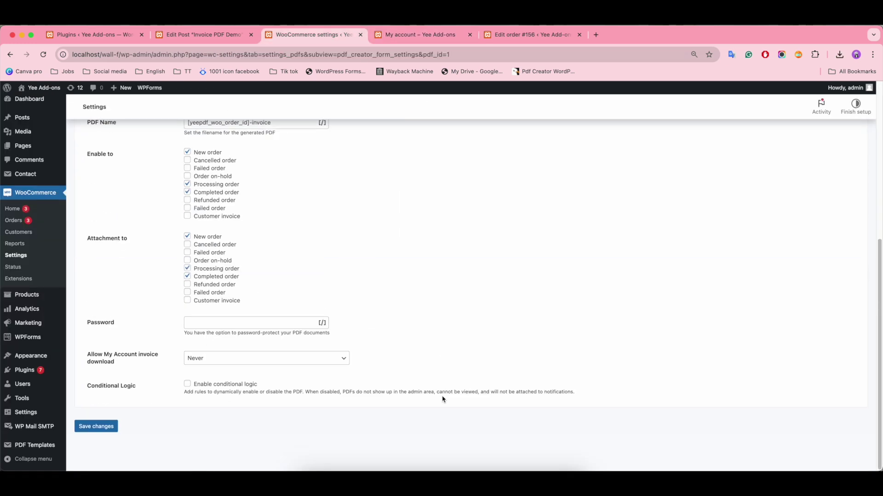
click(280, 359)
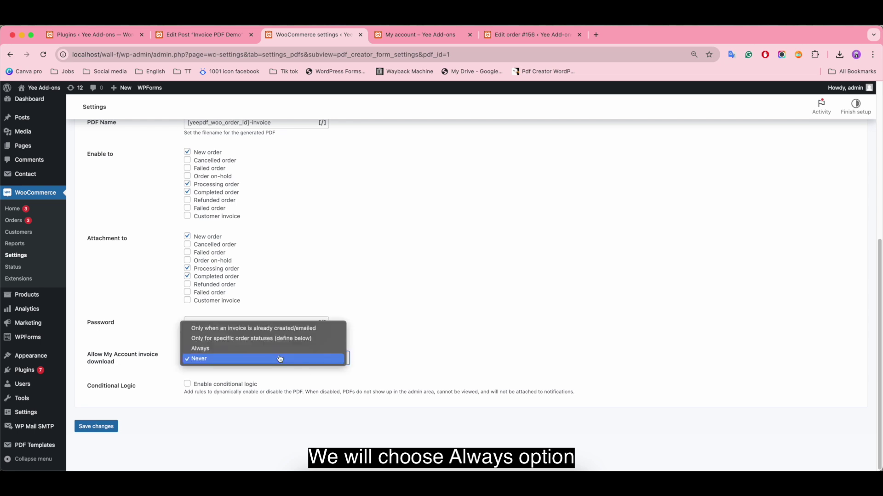
click(315, 348)
click(96, 427)
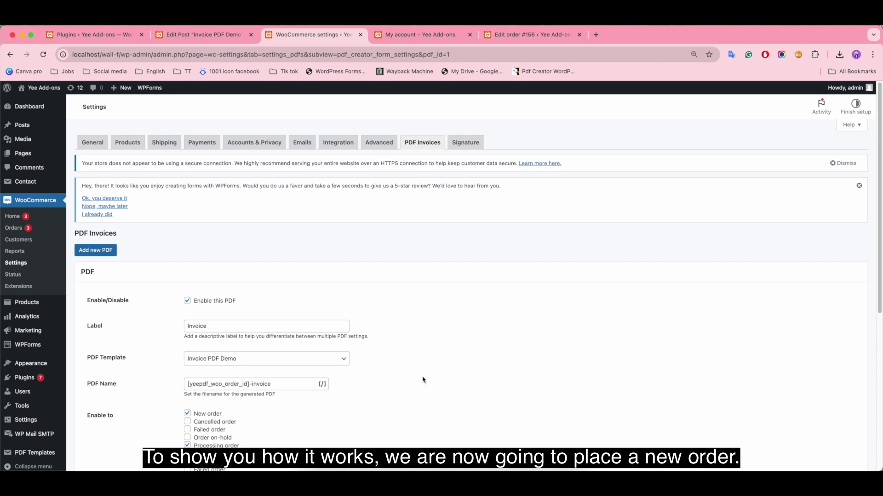
click(528, 37)
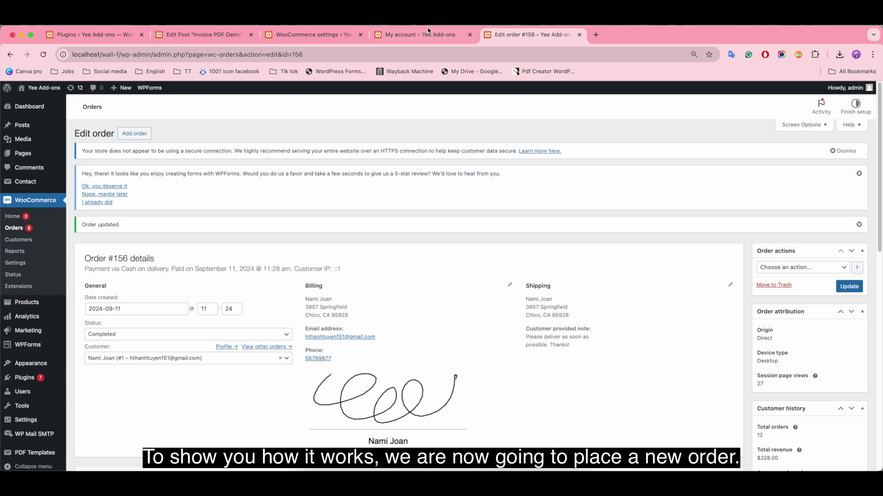
click(415, 37)
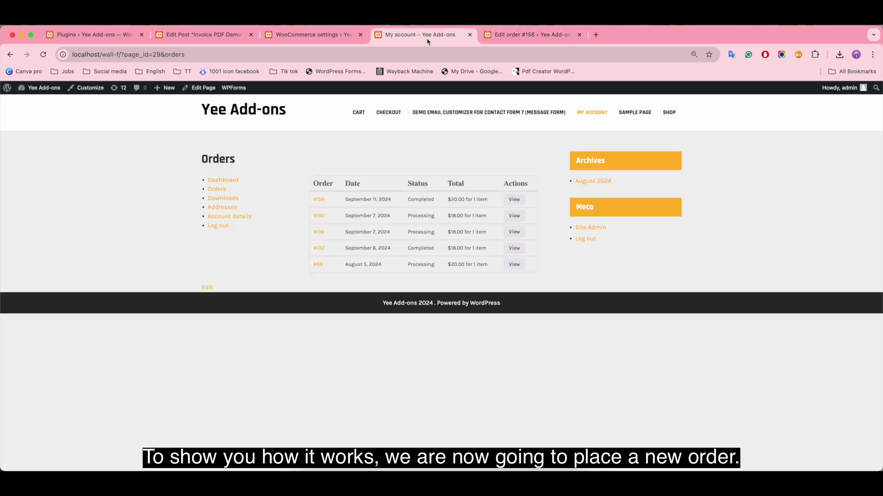
Add one T-Shirt from the Shop to the cart and proceed to checkout
click(671, 113)
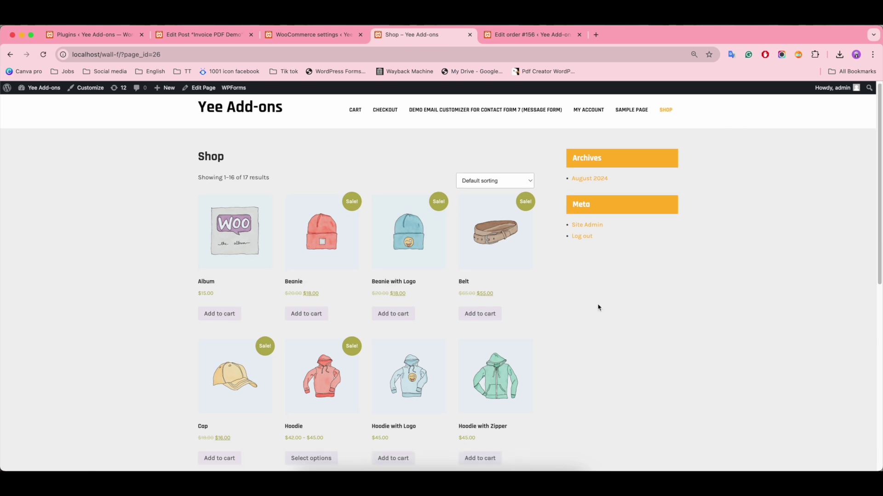
scroll(599, 307, down, 7)
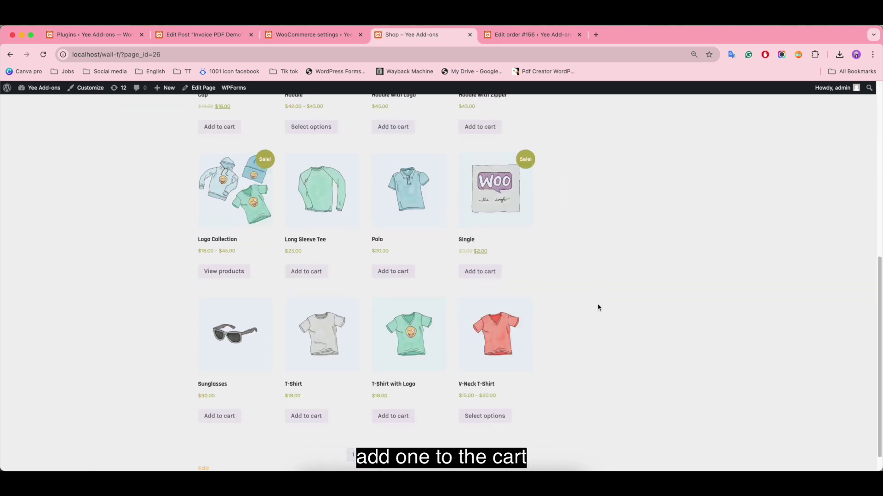
click(299, 418)
click(298, 431)
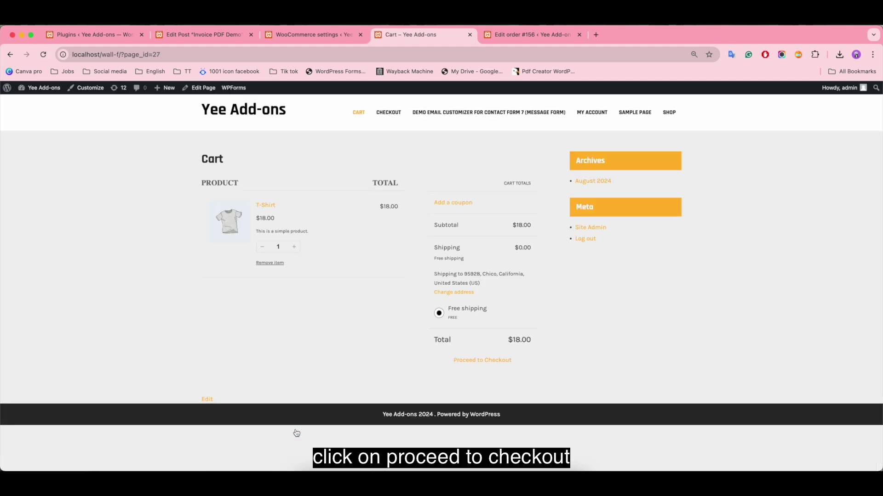
click(488, 361)
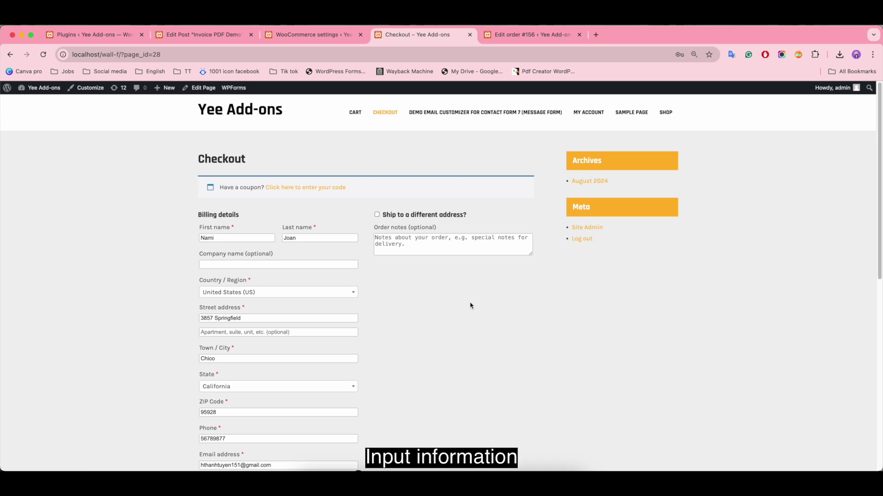
Draw a signature in the Signature box and enter the full name 'Na'
scroll(303, 250, down, 4)
scroll(363, 273, down, 2)
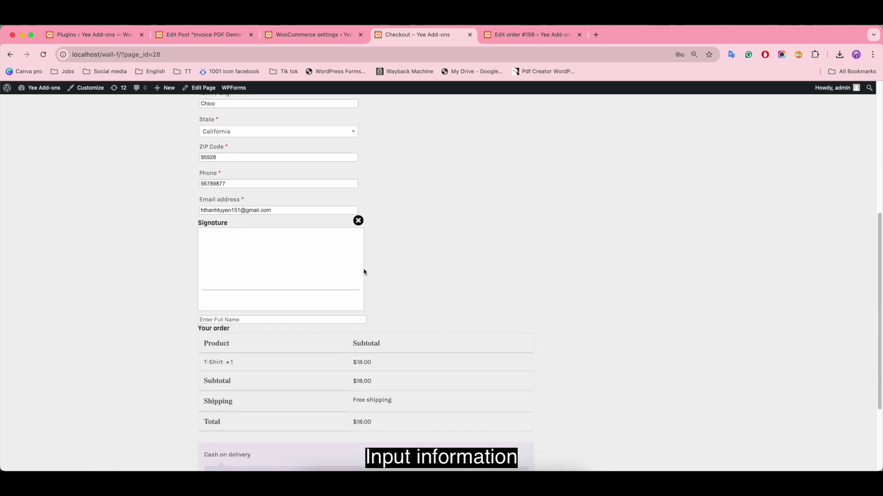
scroll(363, 272, down, 1)
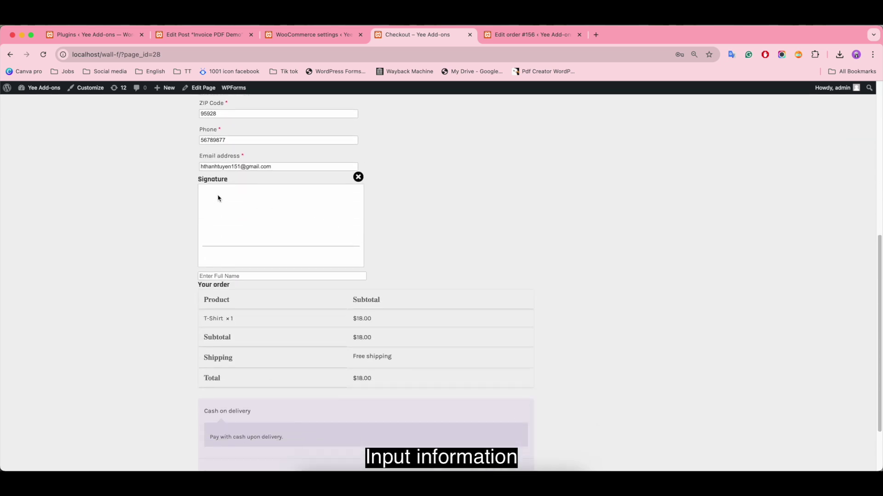
mouse_move(218, 198)
mouse_down()
mouse_move(278, 222)
mouse_move(359, 197)
mouse_up()
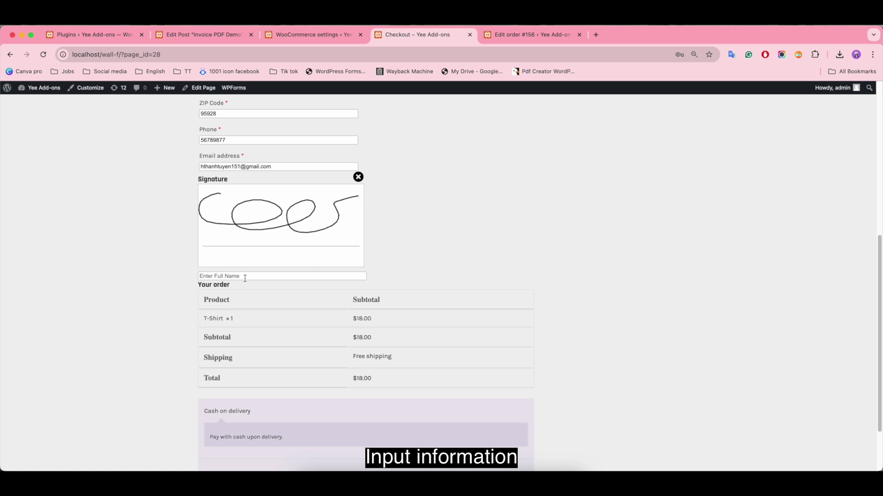
click(229, 276)
Add the order note 'Thank you!' and place the cash-on-delivery order
scroll(464, 280, up, 6)
scroll(465, 279, up, 4)
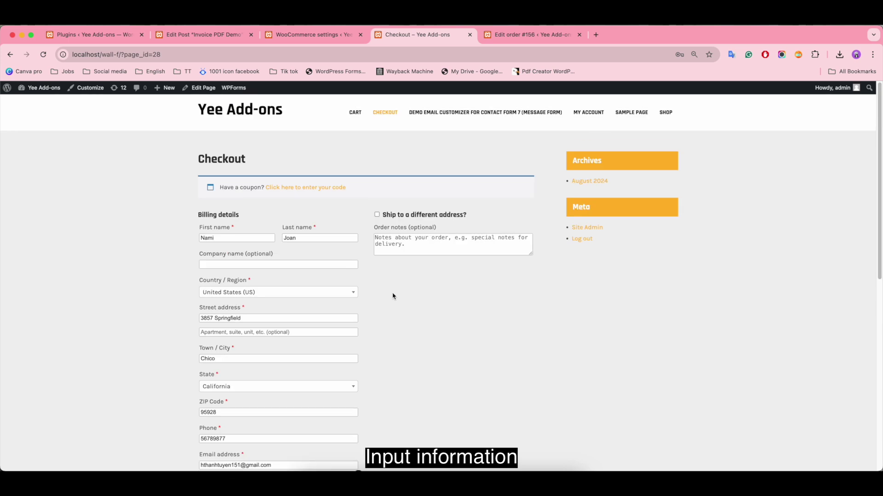
click(404, 241)
text(Thank)
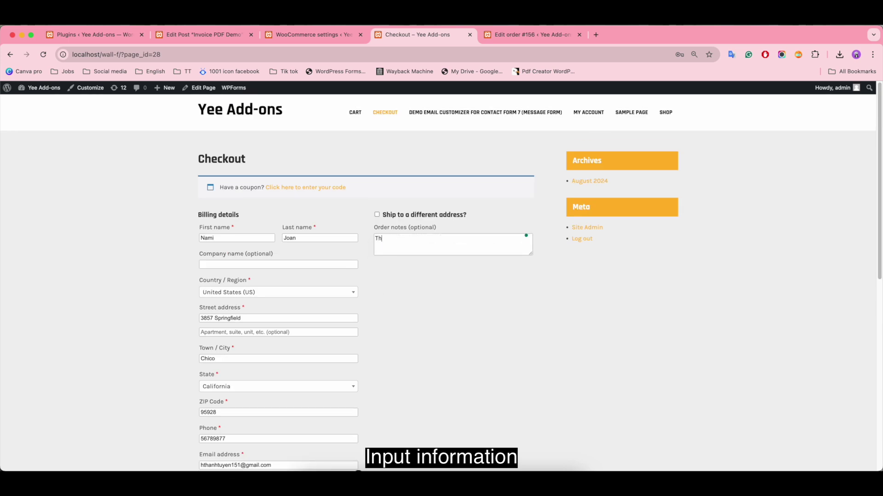
text( you!)
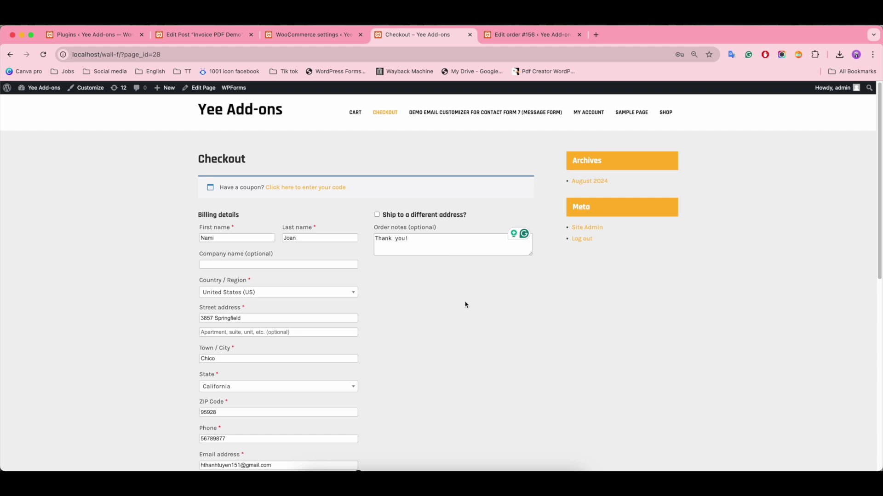
scroll(465, 305, down, 6)
scroll(469, 305, down, 2)
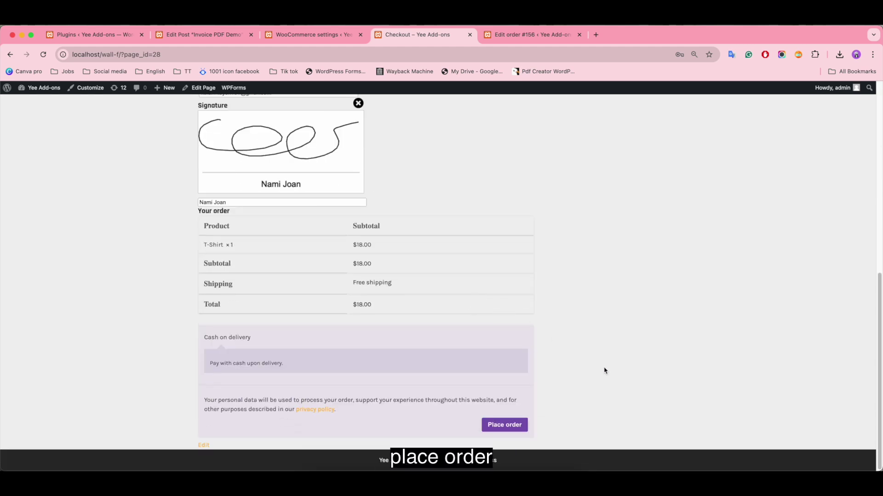
click(506, 425)
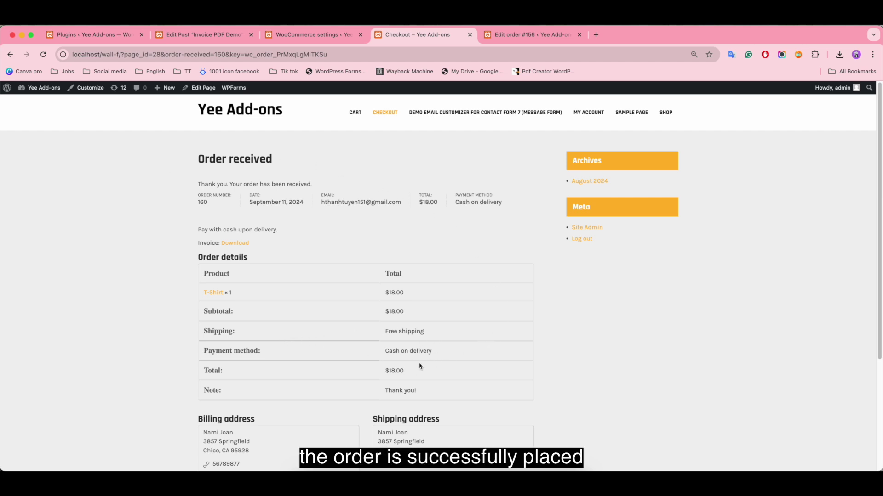
scroll(487, 300, down, 2)
scroll(529, 322, down, 5)
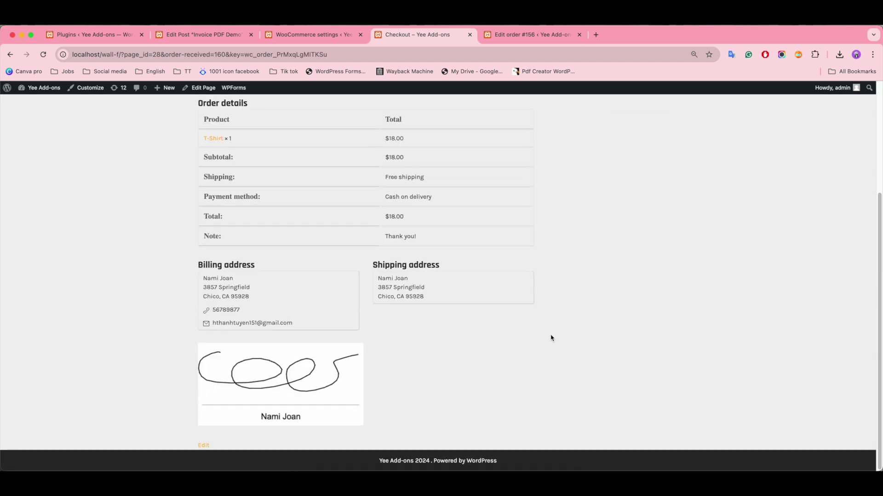
scroll(552, 337, up, 10)
Open Gmail in a new tab and open the order #160 confirmation email
click(596, 34)
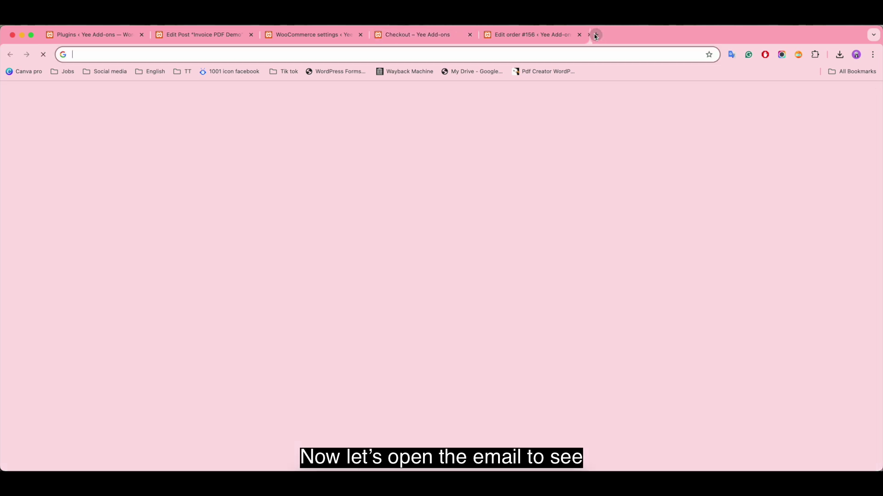
click(772, 97)
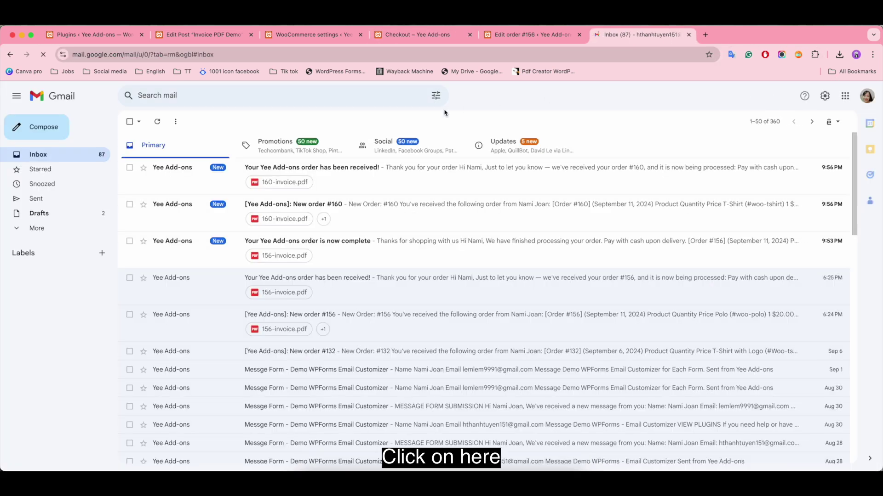
click(406, 179)
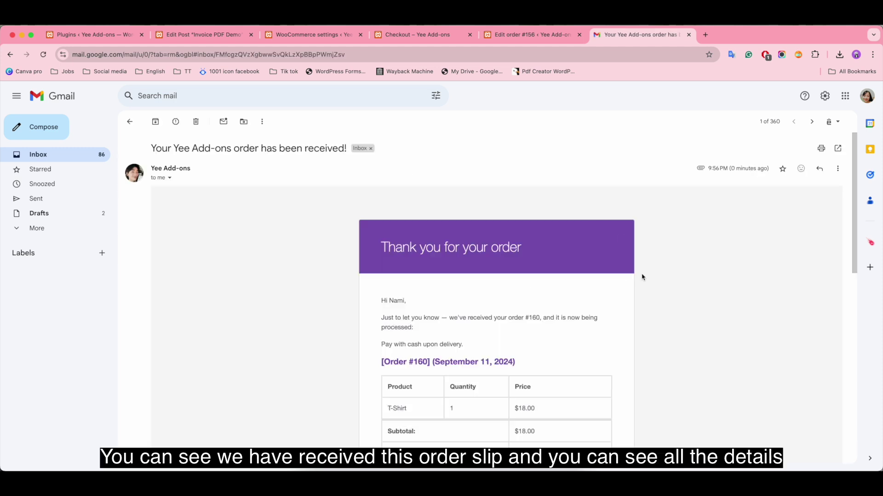
scroll(637, 289, down, 5)
scroll(637, 290, down, 1)
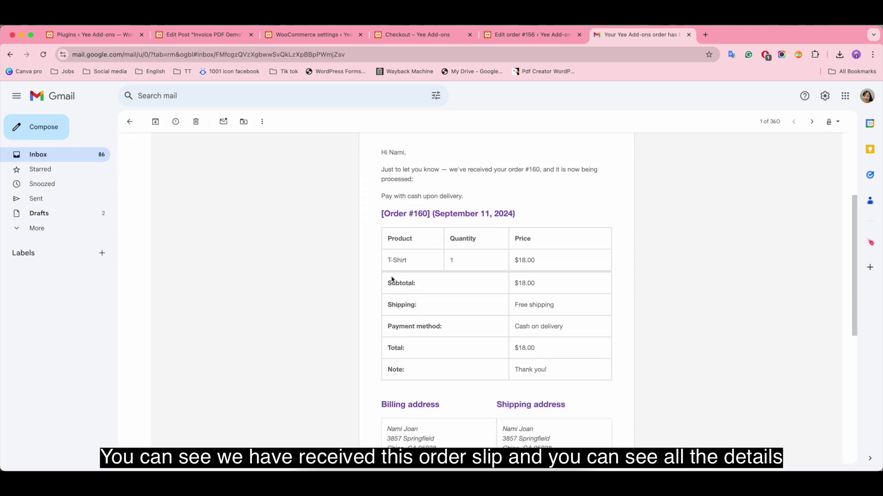
triple_click(579, 299)
click(564, 330)
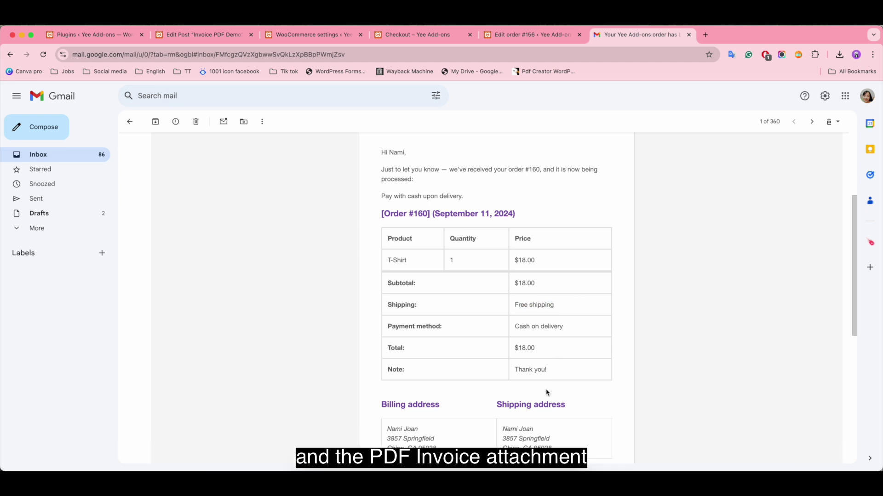
View the 160-invoice.pdf attachment, scrolling down to the signature and back
scroll(547, 393, down, 7)
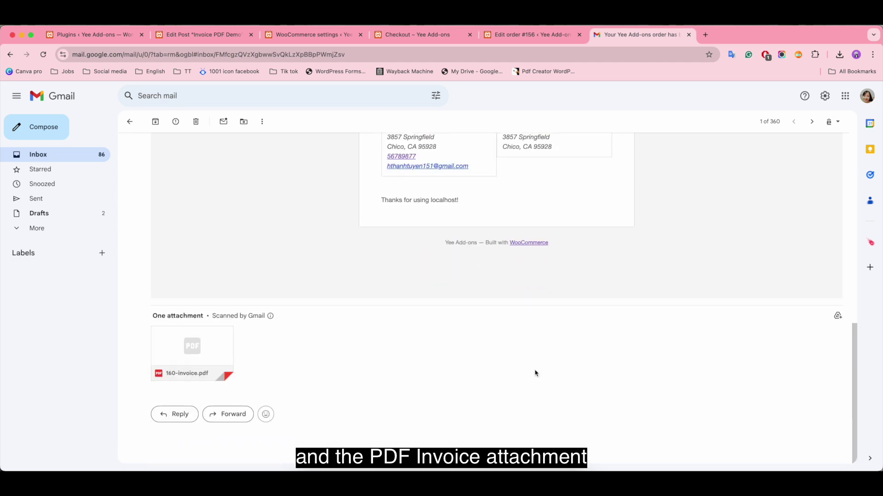
click(204, 342)
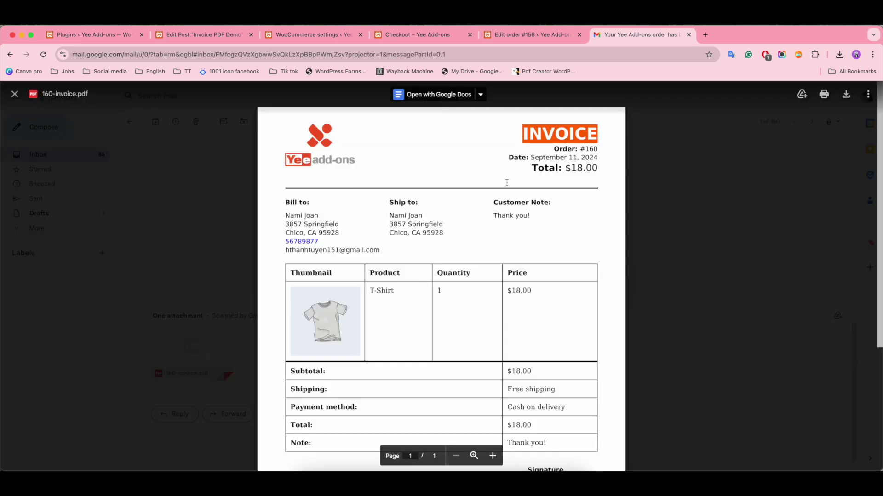
scroll(583, 296, down, 3)
scroll(556, 380, down, 3)
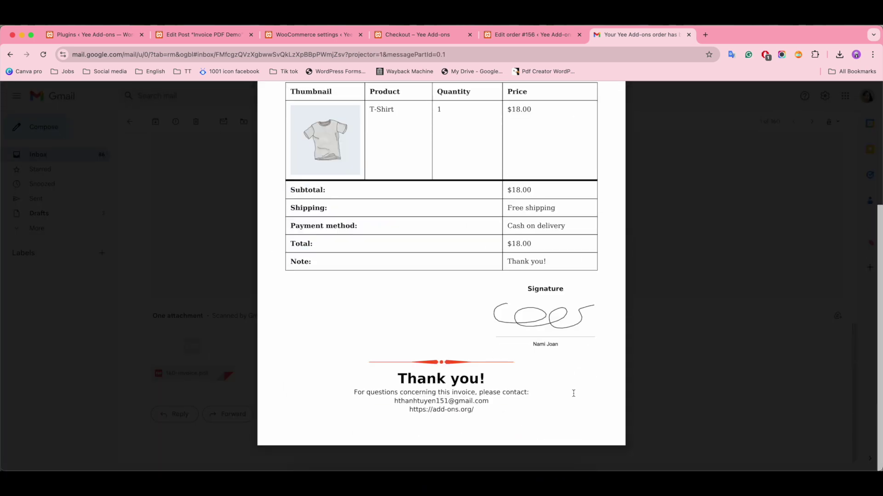
scroll(572, 393, up, 1)
scroll(572, 393, up, 5)
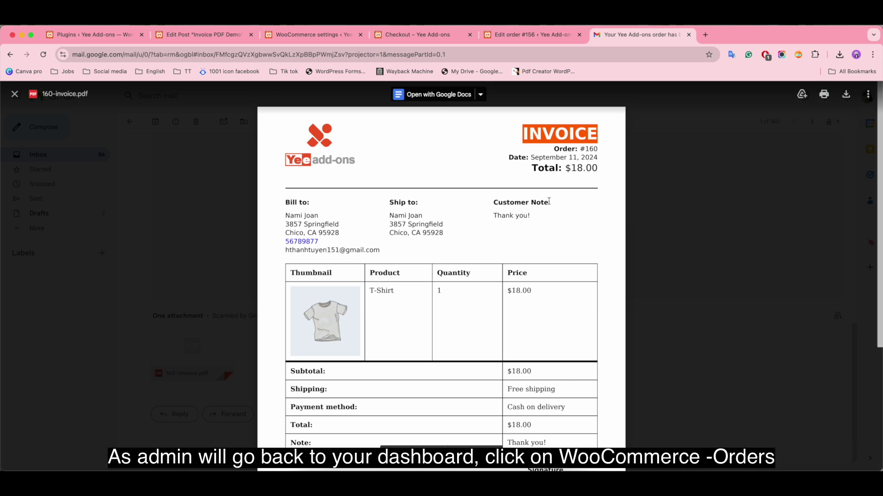
Open order #160 from the WooCommerce Orders list in the admin
click(525, 39)
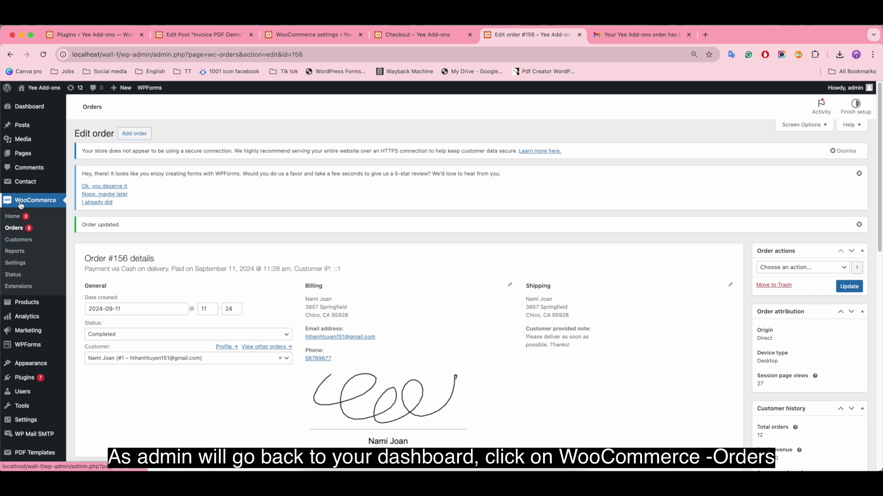
click(13, 228)
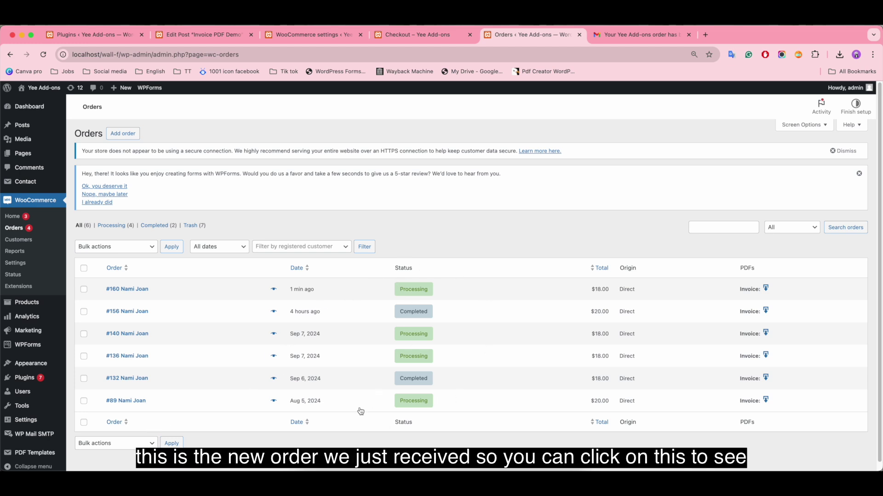
click(130, 289)
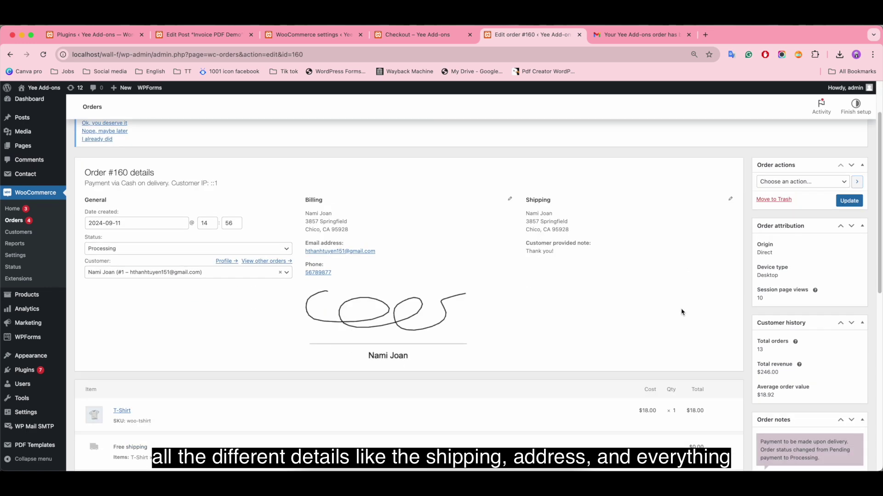
Preview order #160's invoice PDF, check the signature, and close the preview
scroll(683, 311, down, 3)
scroll(683, 312, down, 3)
scroll(681, 312, down, 2)
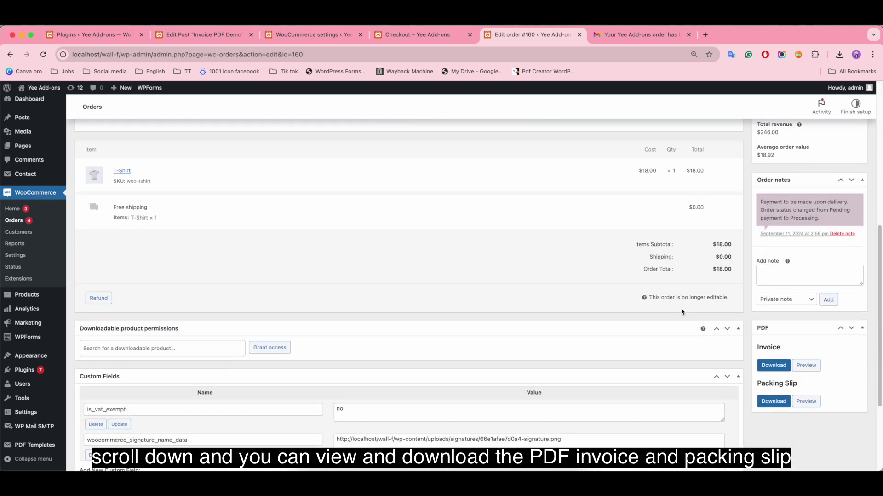
scroll(662, 301, down, 2)
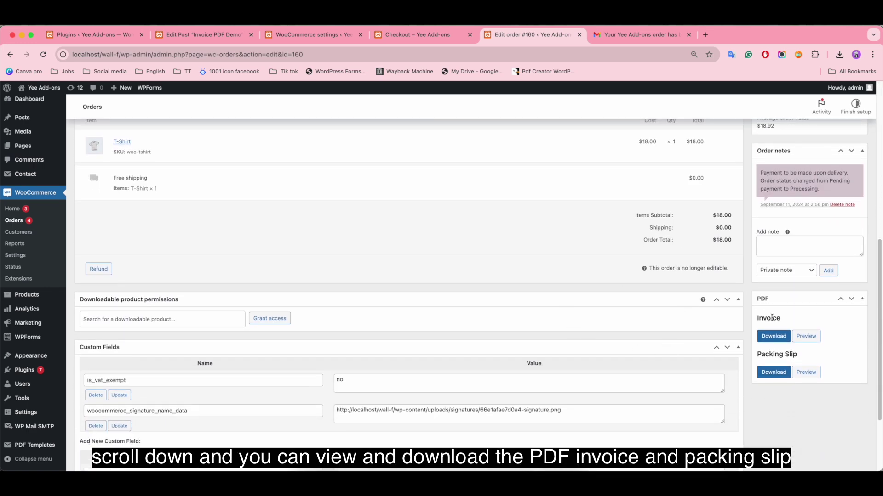
drag(759, 318, 789, 318)
click(798, 318)
click(804, 337)
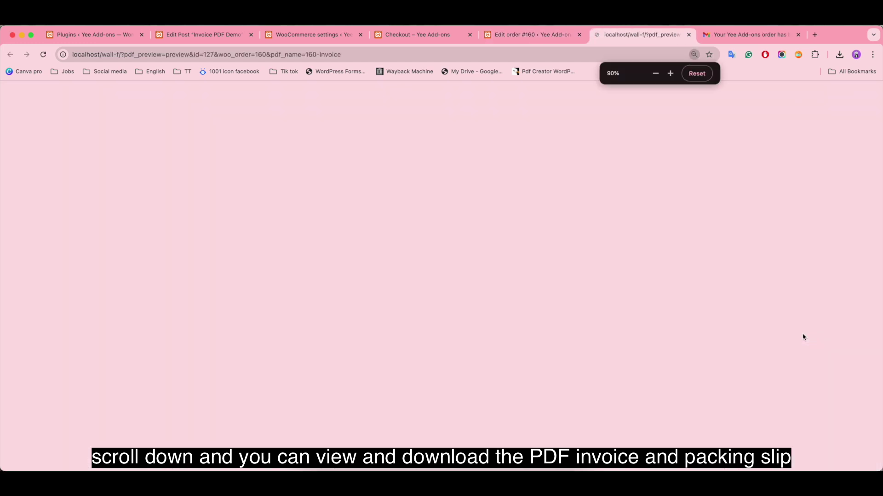
scroll(665, 333, down, 3)
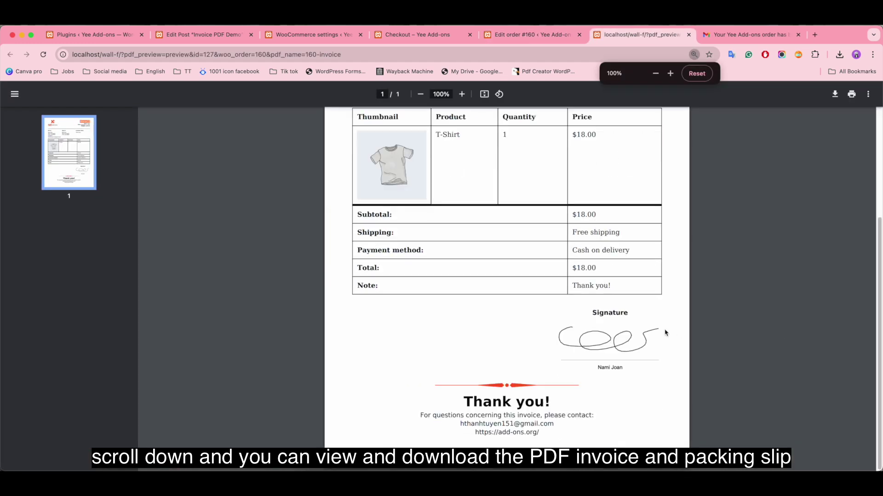
scroll(666, 333, up, 3)
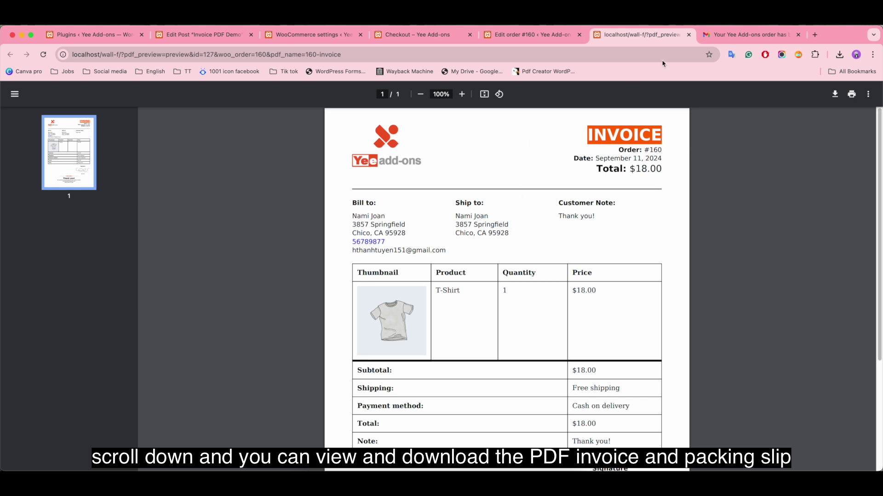
click(688, 35)
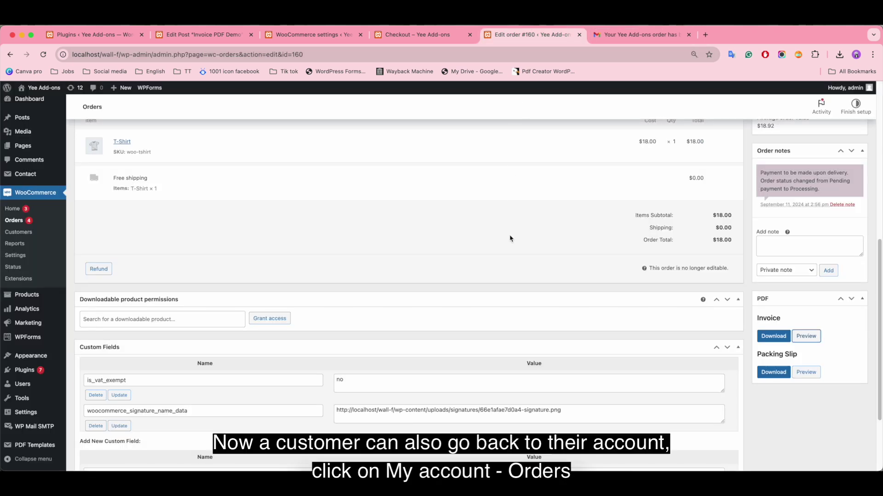
From My Account > Orders, view order #160, go back, and download 160-invoice.pdf
click(411, 36)
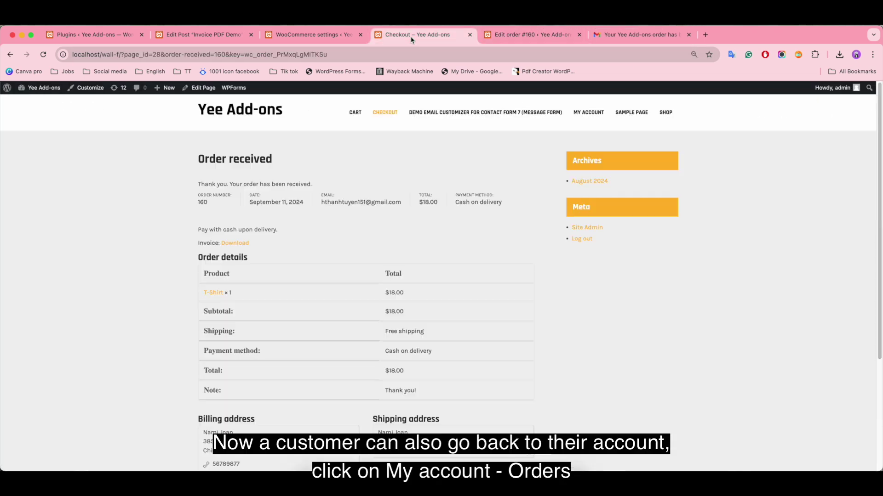
click(591, 113)
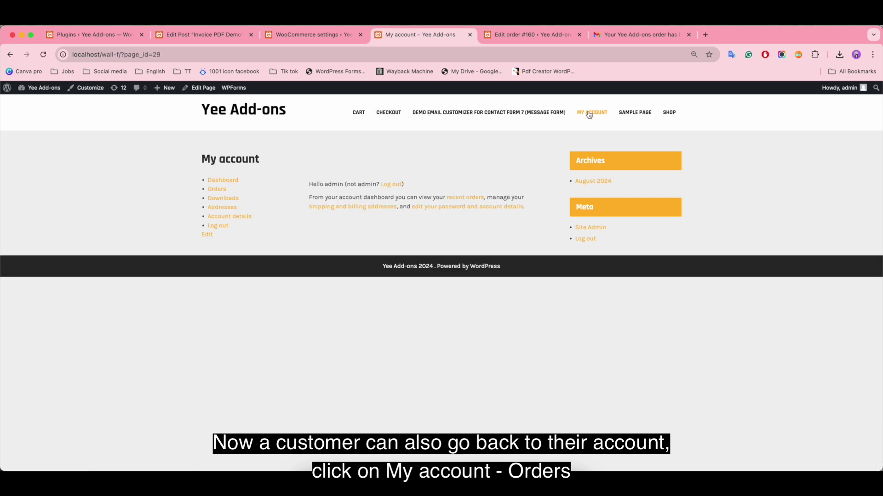
click(215, 190)
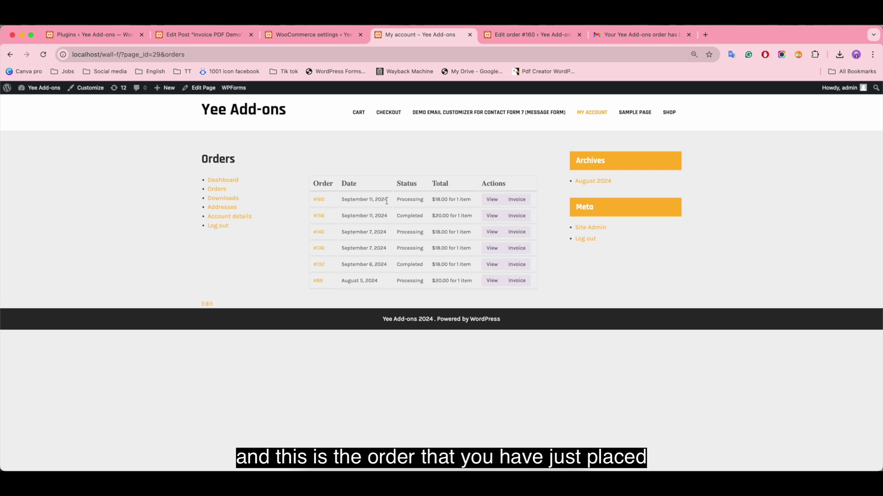
click(492, 200)
scroll(561, 323, down, 3)
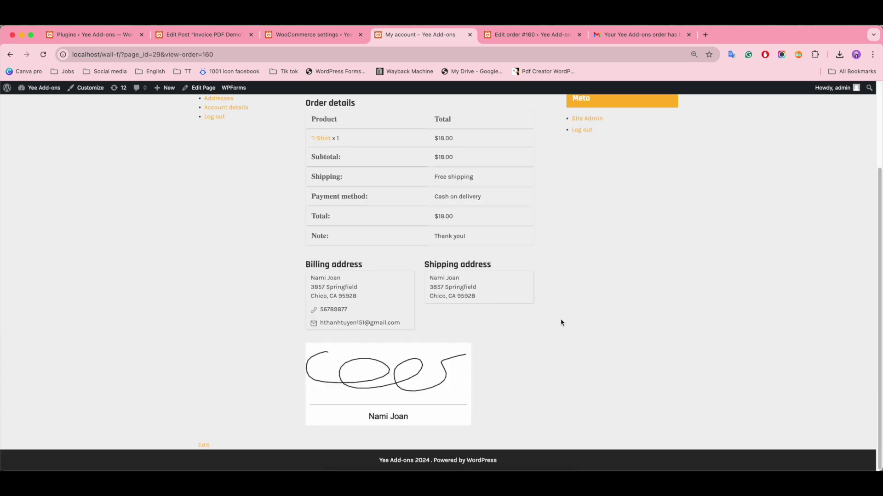
scroll(561, 323, up, 3)
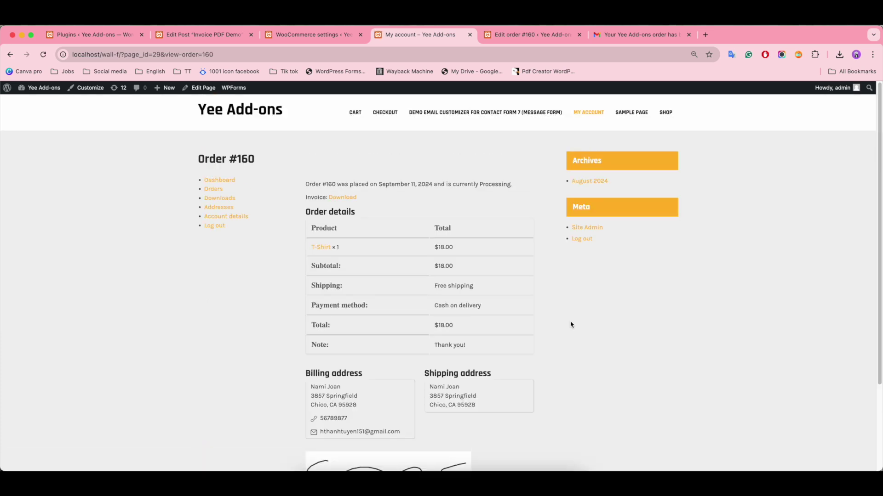
click(10, 54)
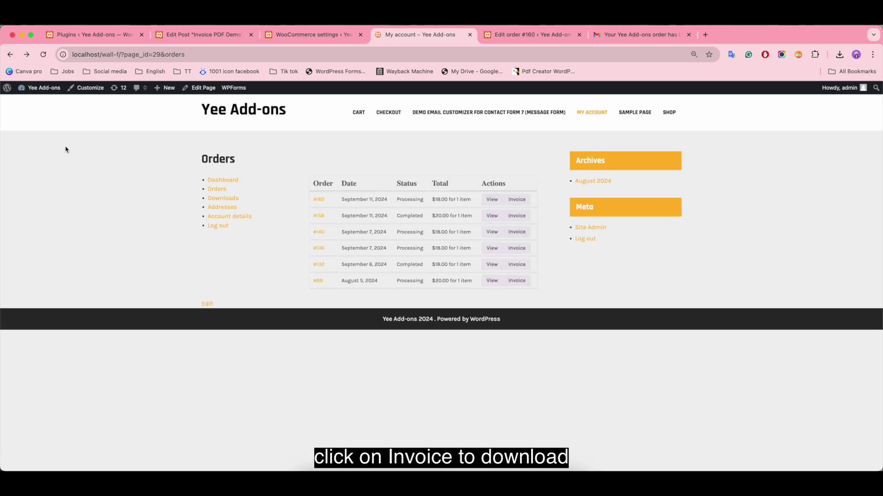
click(518, 201)
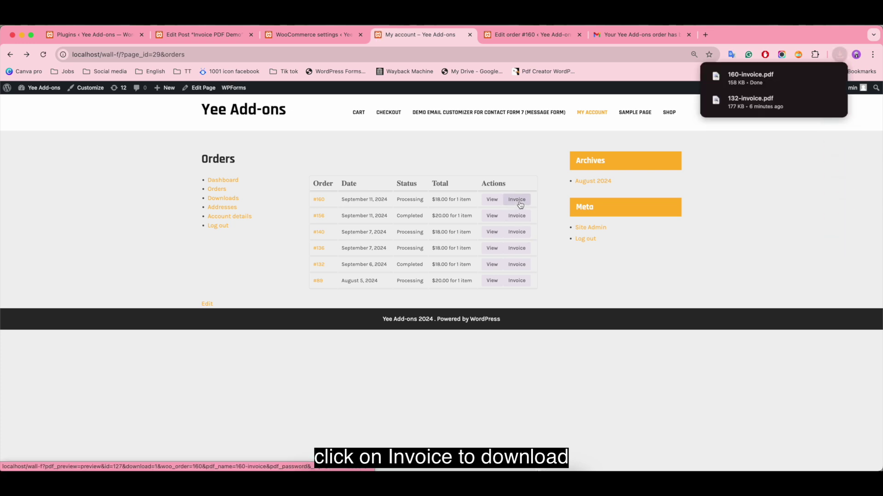
click(775, 79)
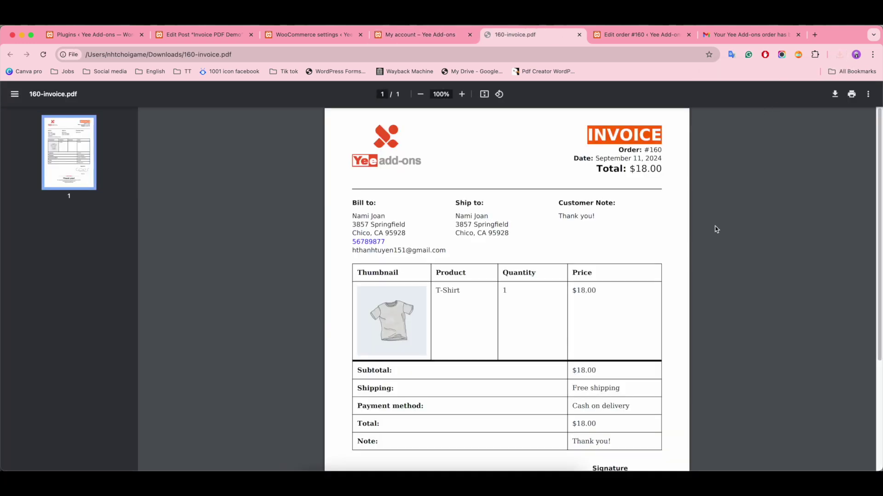
scroll(649, 261, down, 4)
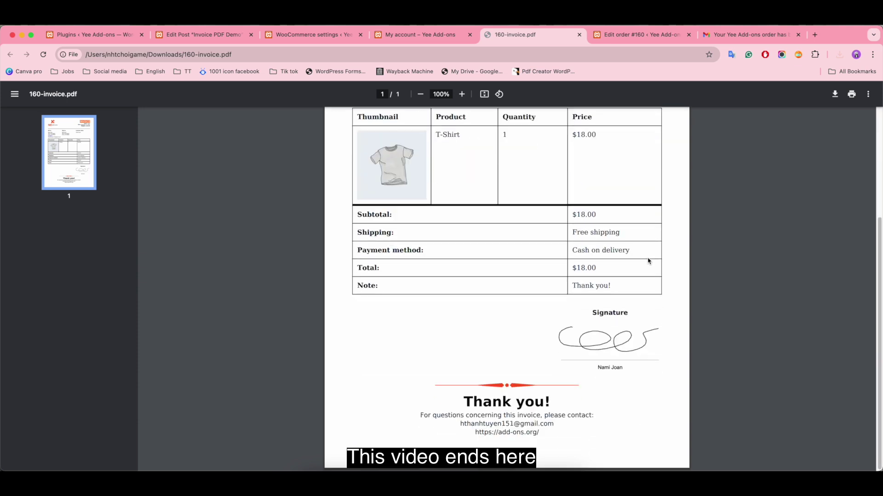
scroll(699, 276, up, 2)
scroll(699, 277, up, 2)
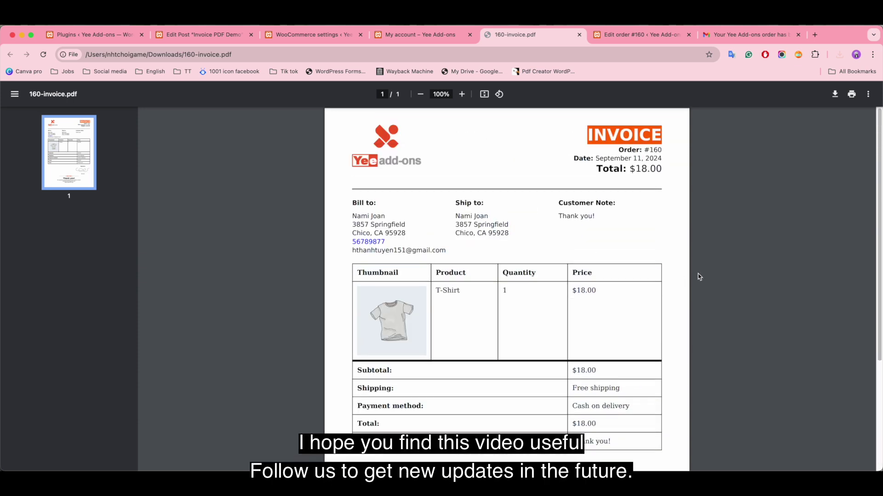